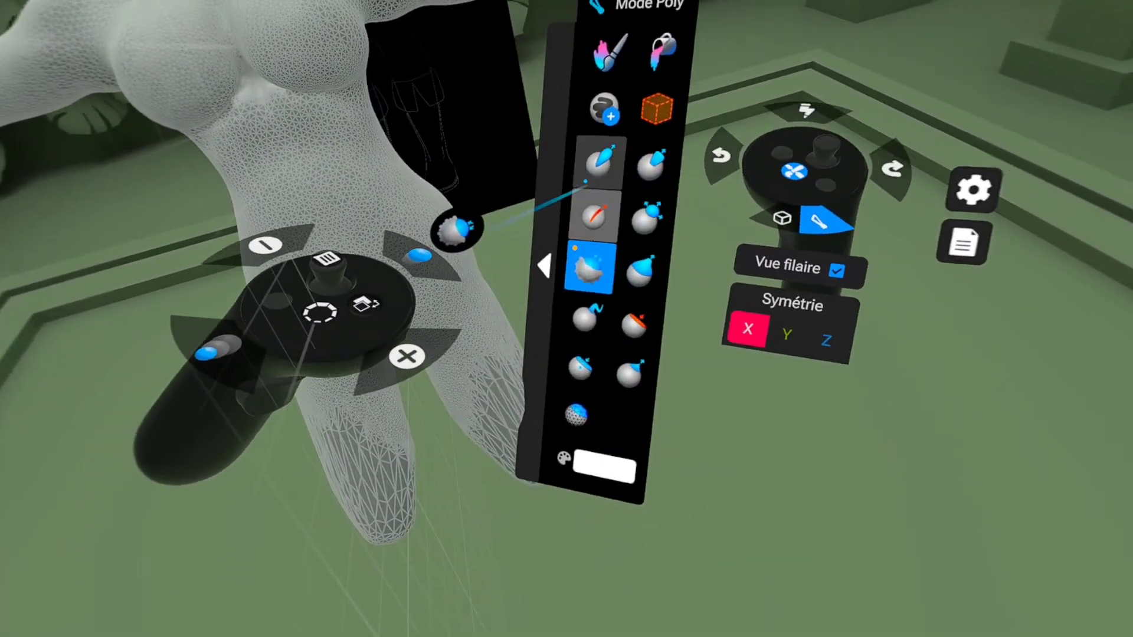
# Step: Crease and smooth the armpit areas, and build volume on the hips and thighs with the Standard brush, smoothing the result
pyautogui.click(594, 217)
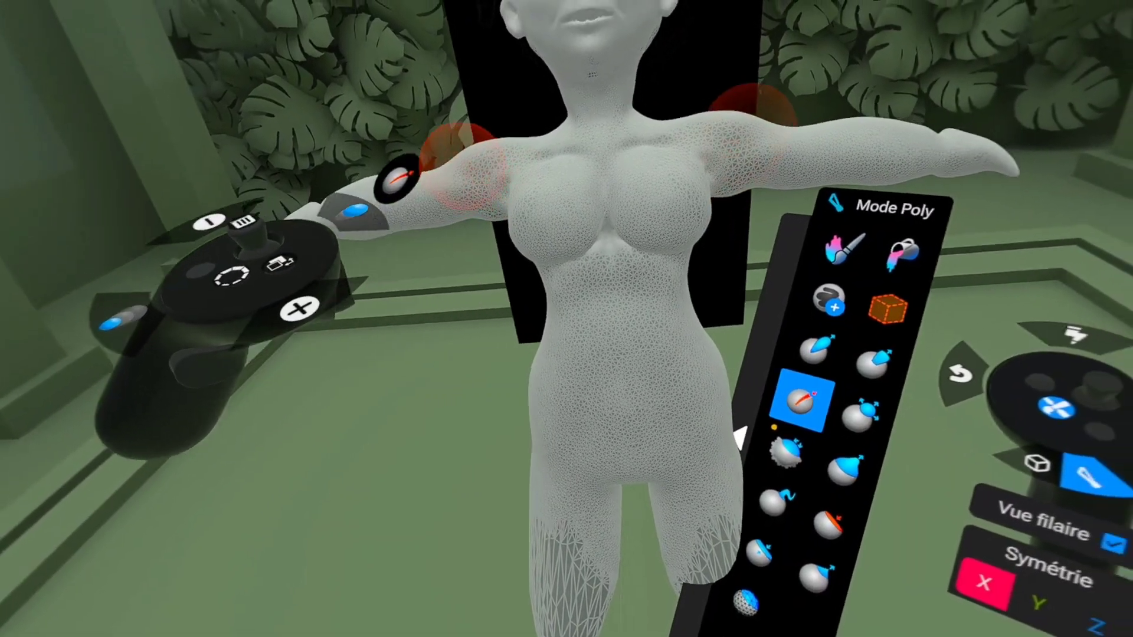
pyautogui.click(787, 452)
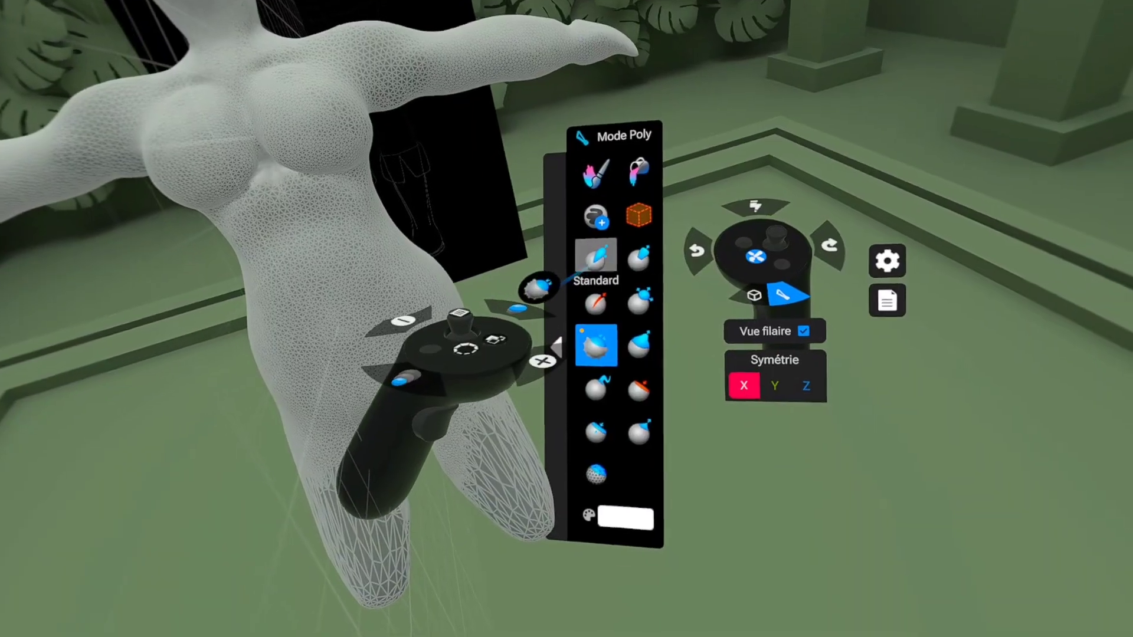
pyautogui.click(596, 255)
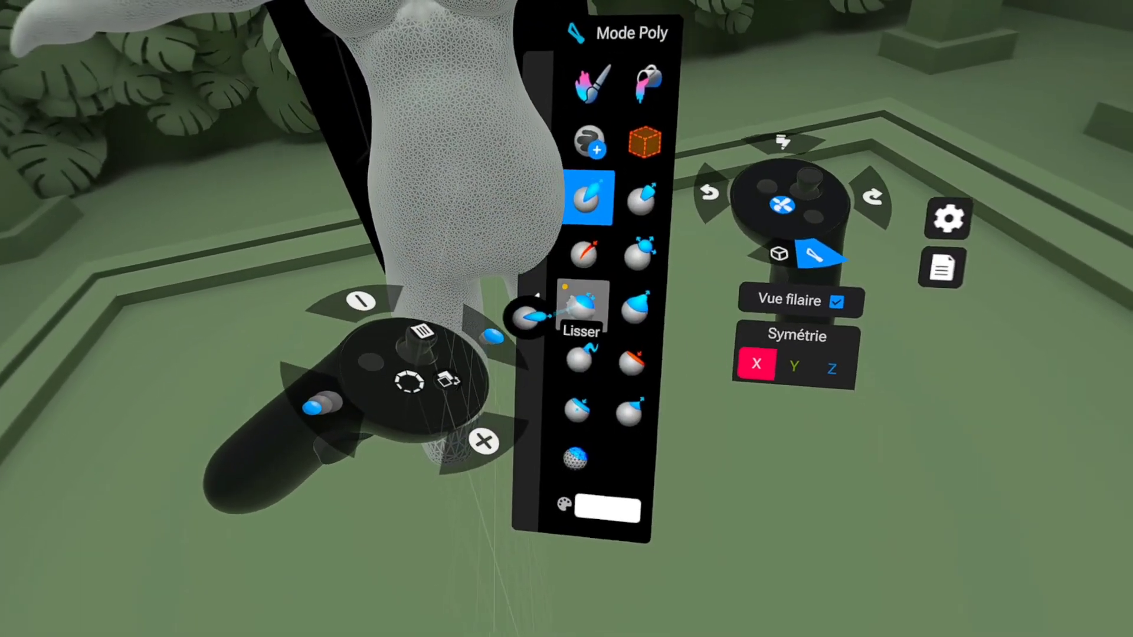
pyautogui.click(560, 284)
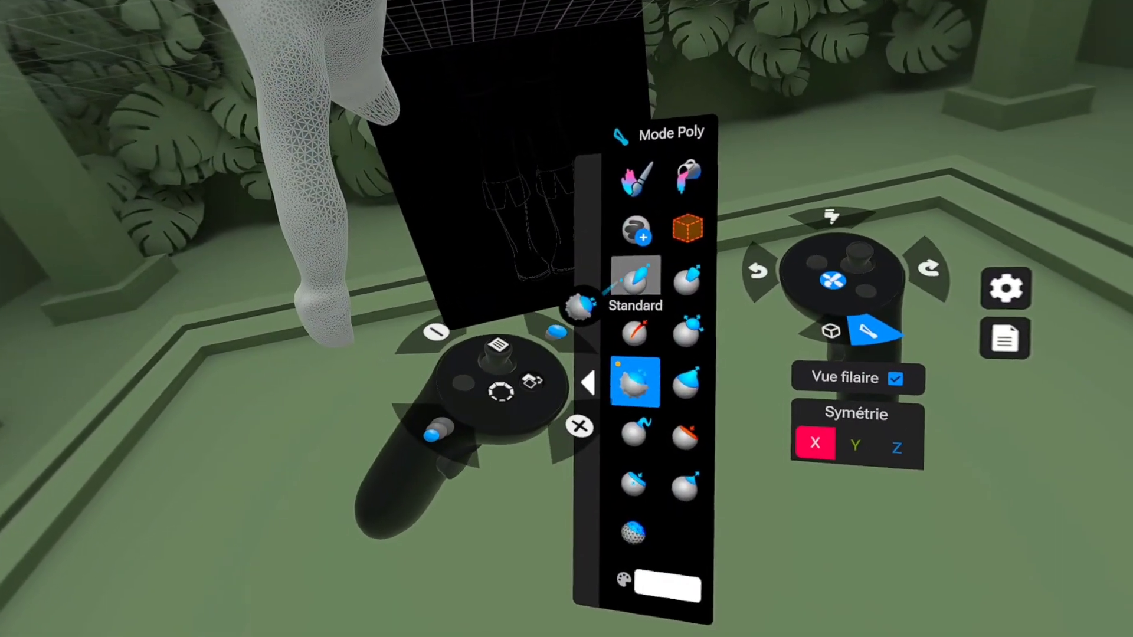
# Step: Refine the form of both legs with the Standard and Crease (Plisser) brushes and smooth them with Lisser
pyautogui.click(635, 276)
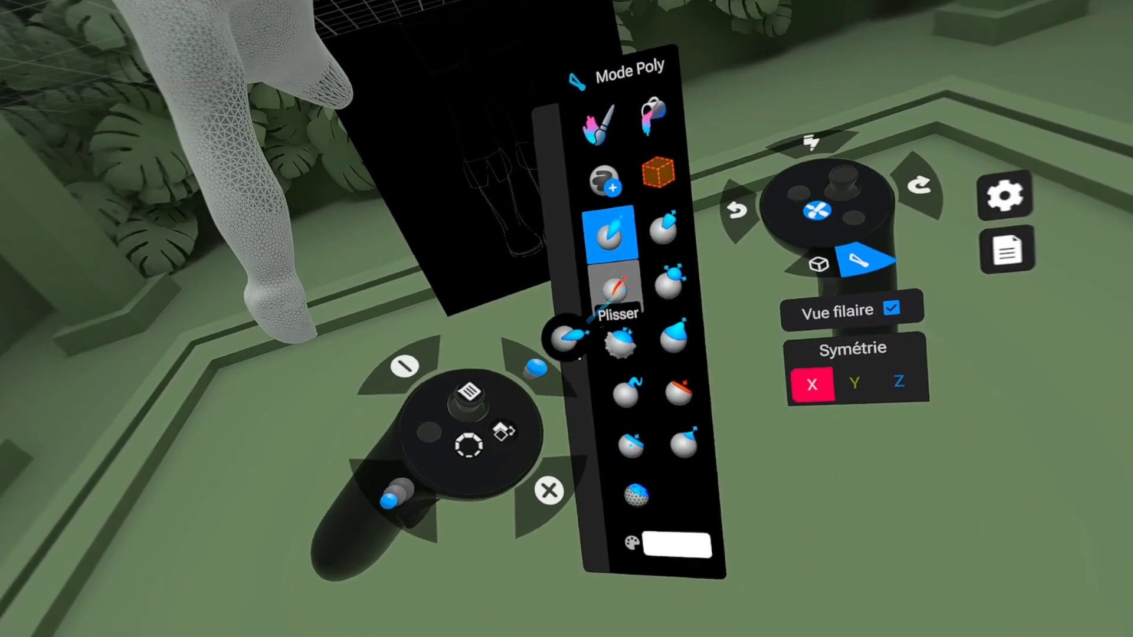
pyautogui.click(612, 290)
pyautogui.click(618, 342)
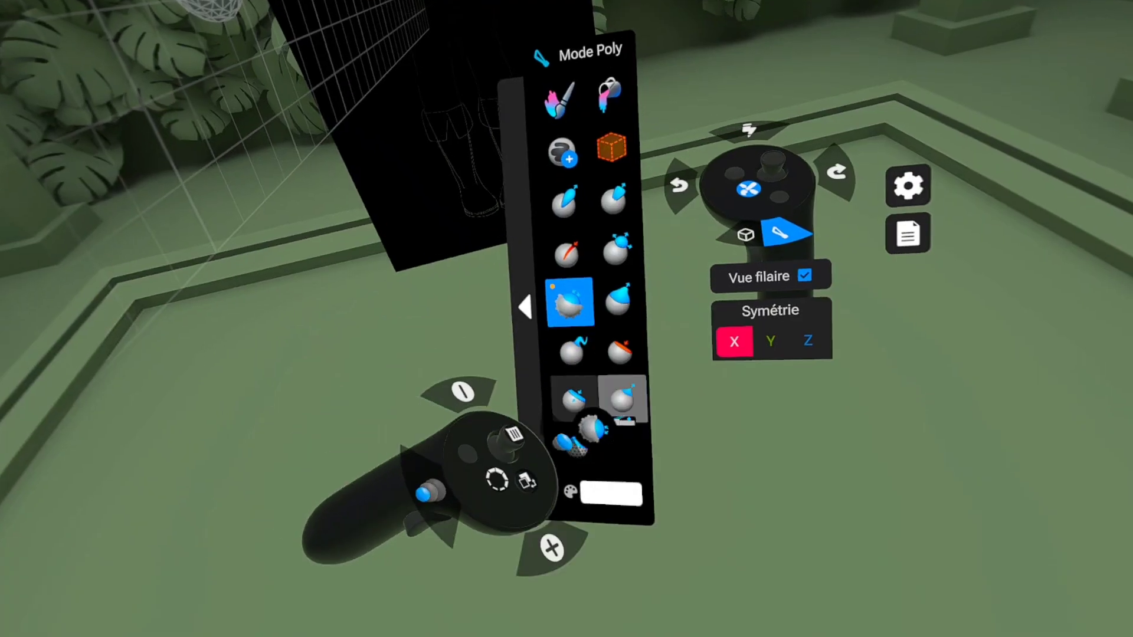
# Step: Pull the ends of both legs downward with X symmetry to lengthen the lower legs, undoing the first attempt
pyautogui.click(617, 300)
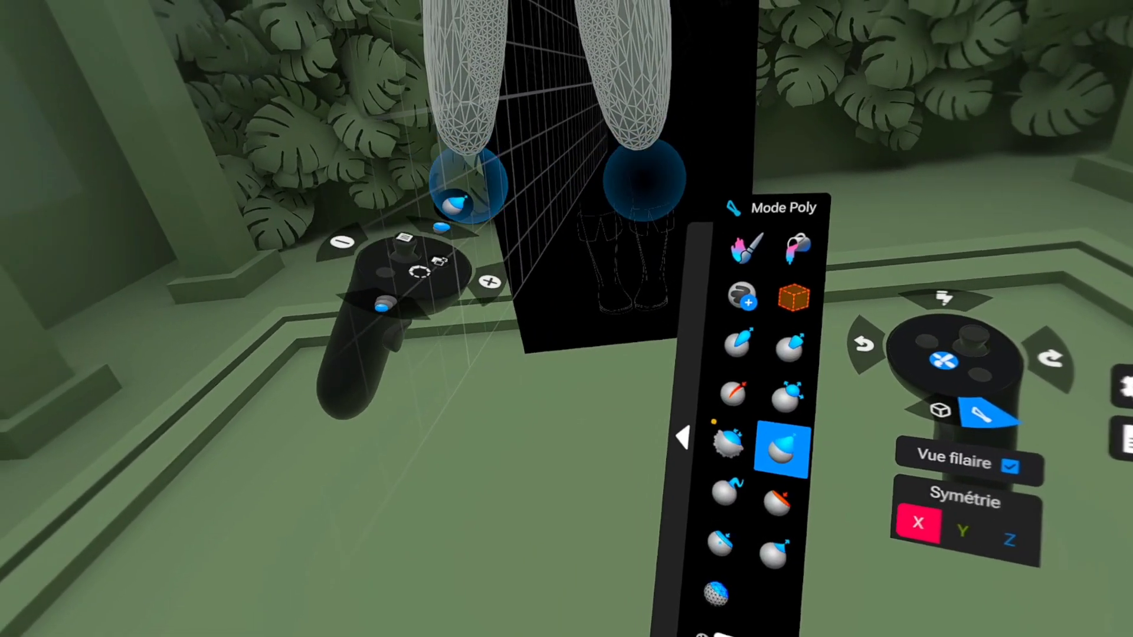
pyautogui.moveTo(469, 184)
pyautogui.mouseDown()
pyautogui.moveTo(514, 308)
pyautogui.moveTo(505, 635)
pyautogui.mouseUp()
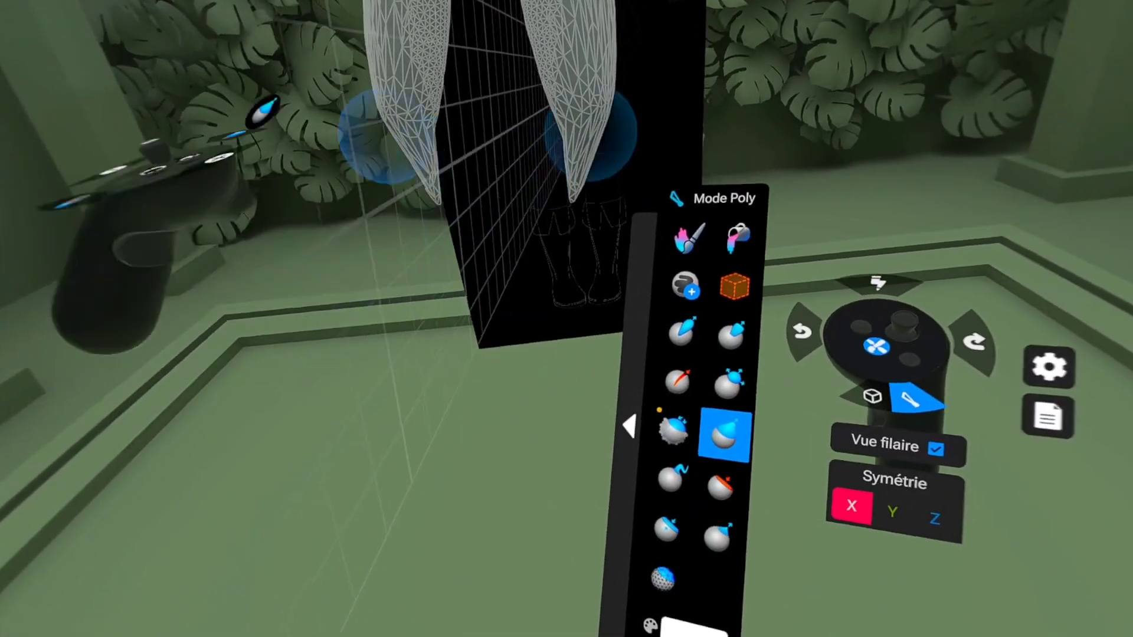
pyautogui.hotkey('ctrl', 'z')
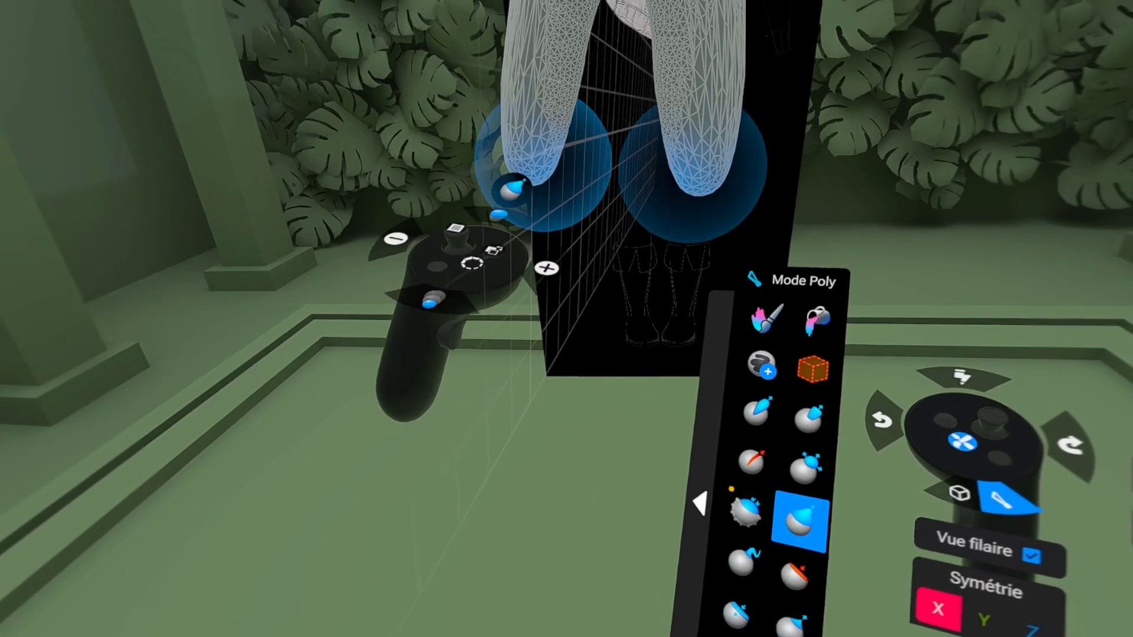
pyautogui.moveTo(531, 320)
pyautogui.mouseDown()
pyautogui.moveTo(546, 553)
pyautogui.moveTo(477, 635)
pyautogui.mouseUp()
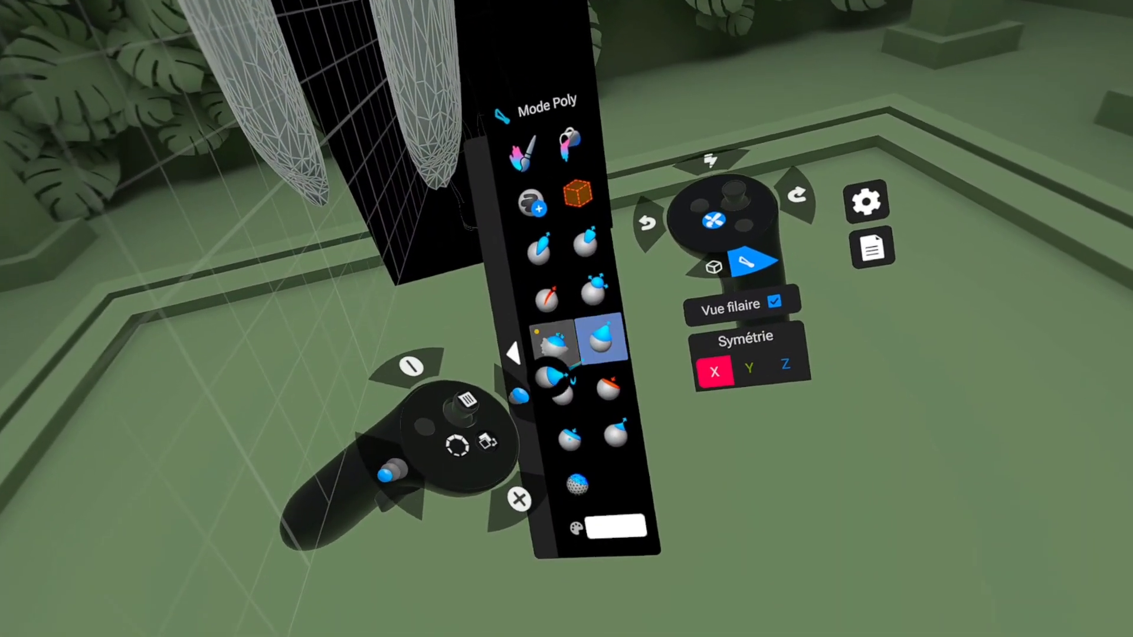
# Step: Smooth the lengthened lower legs and pull their ends into rounded foot shapes
pyautogui.click(553, 342)
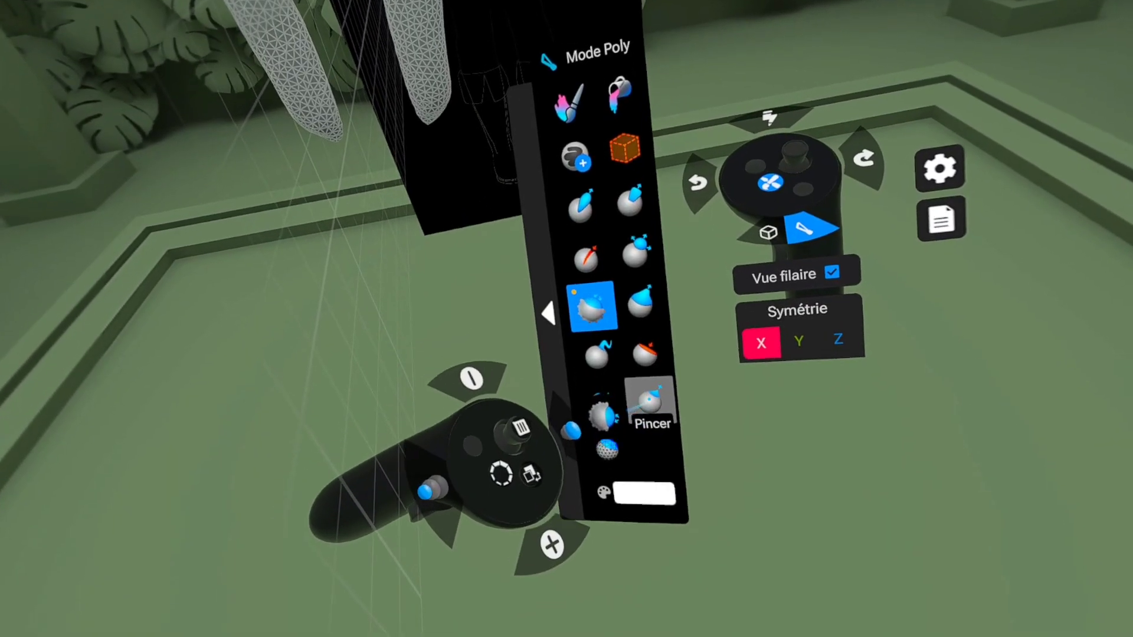
pyautogui.click(639, 316)
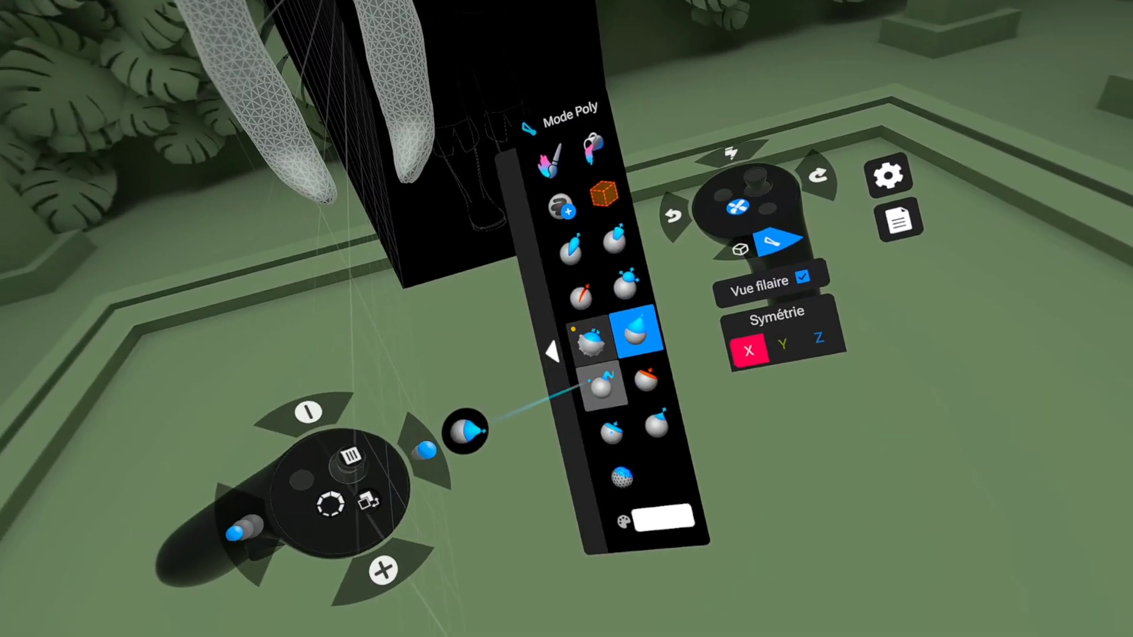
pyautogui.click(593, 331)
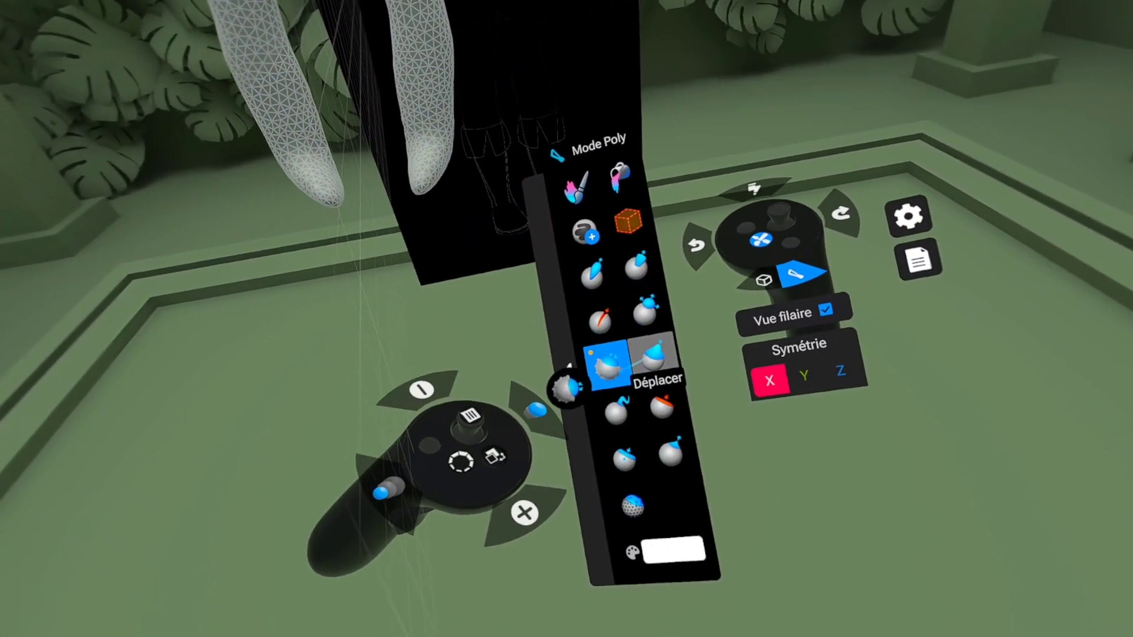
pyautogui.click(652, 355)
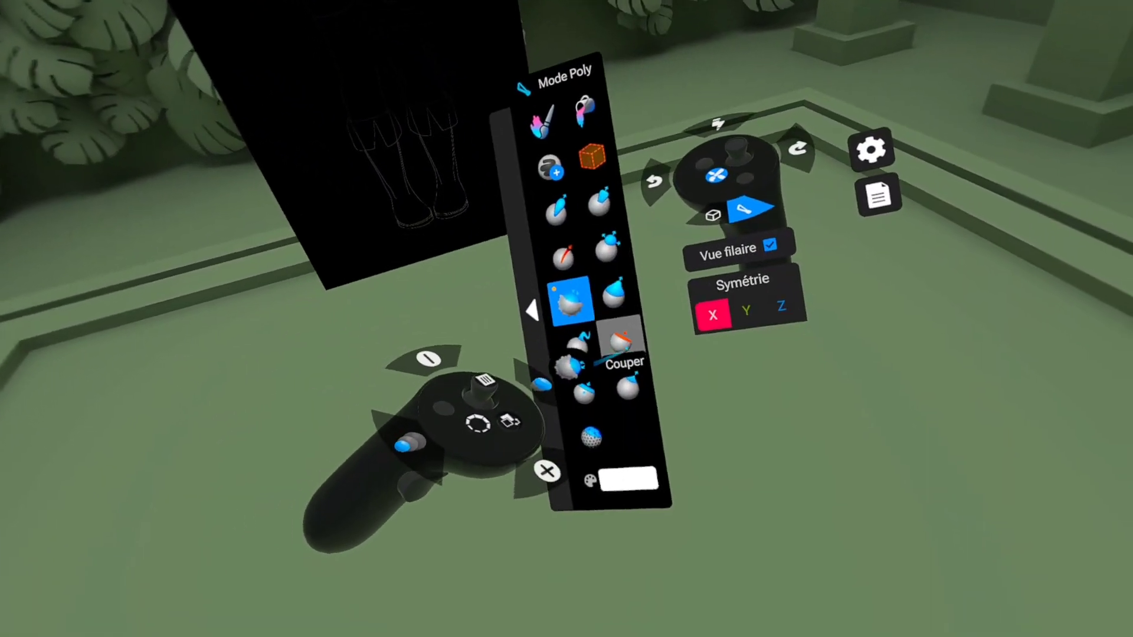
# Step: Build up the feet and ankles with the Standard brush and smooth them
pyautogui.click(619, 339)
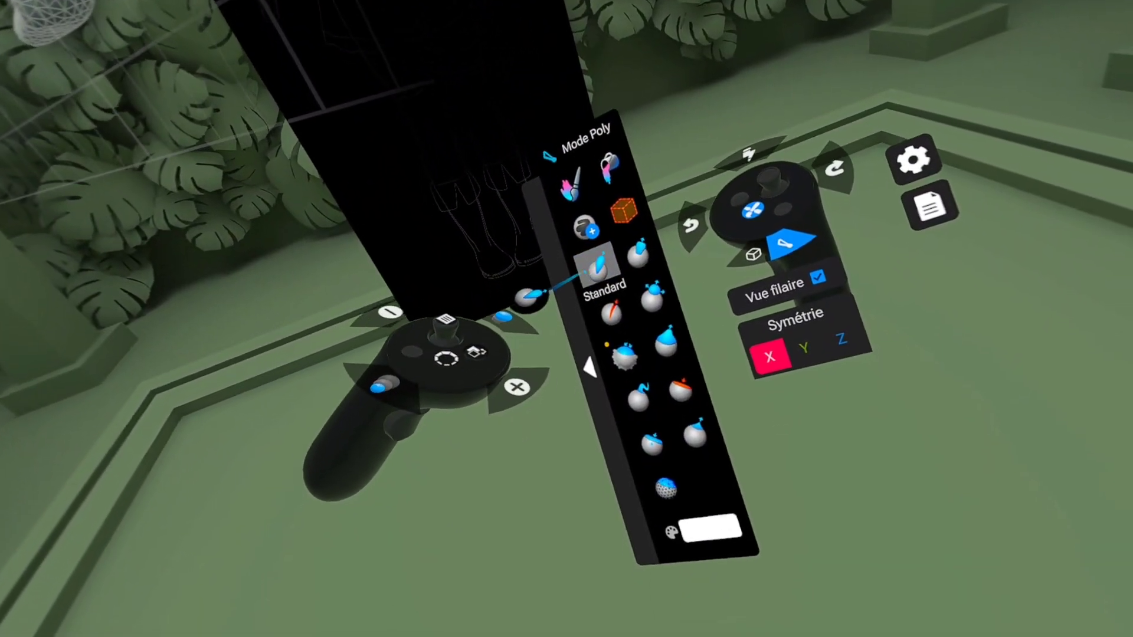
pyautogui.click(622, 338)
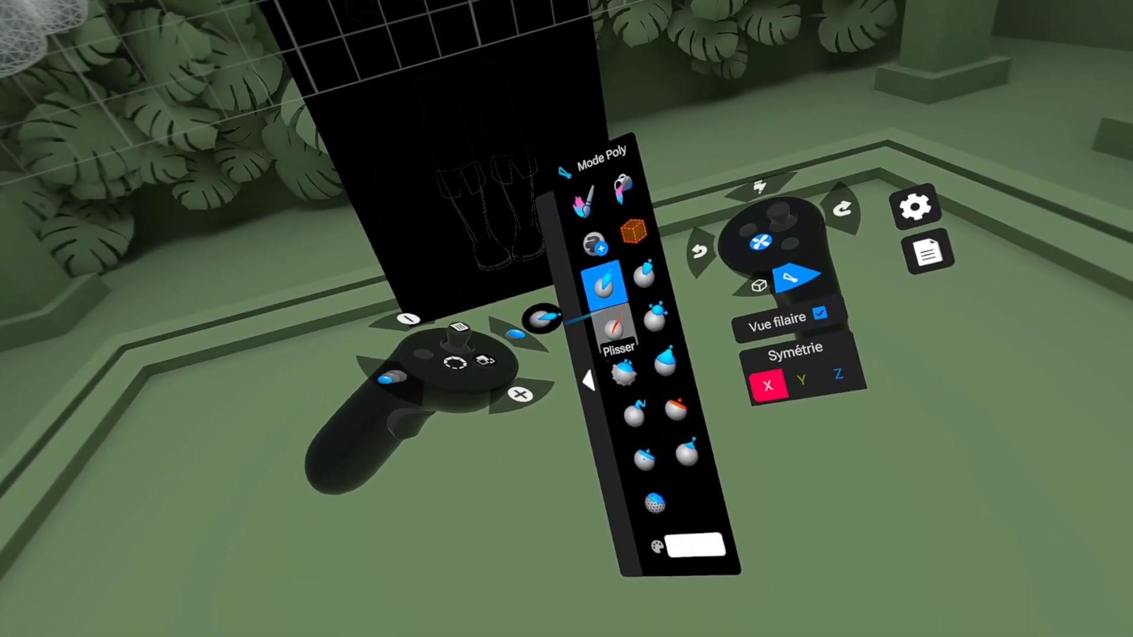
pyautogui.click(620, 356)
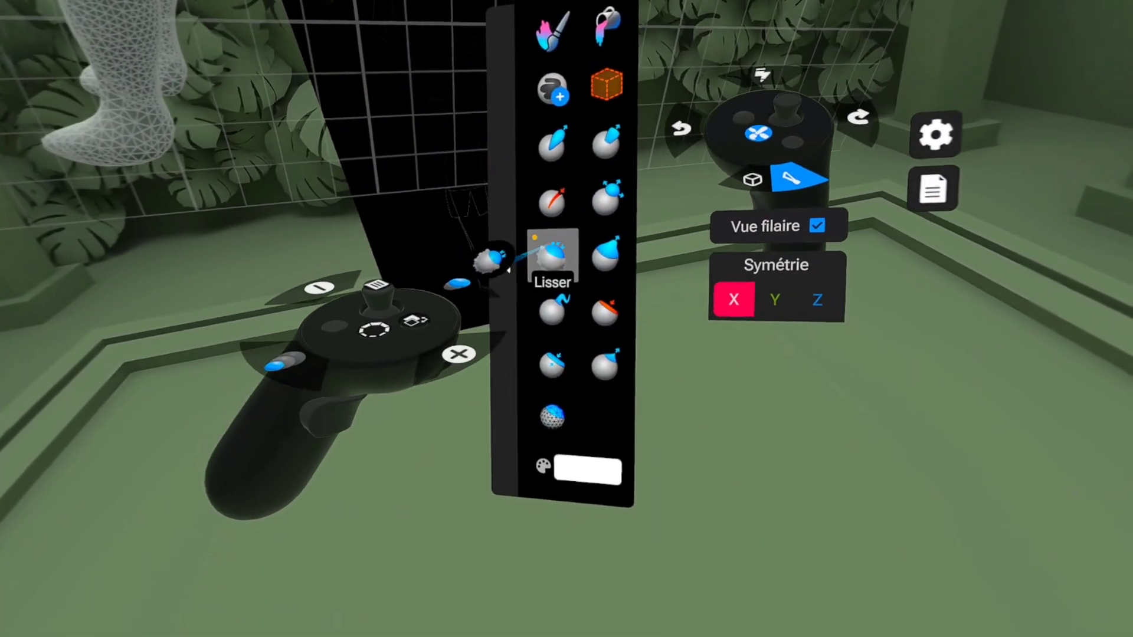
# Step: Add muscle volume to the lower legs with the Standard brush, alternating with the Lisser brush to even the surface
pyautogui.click(545, 153)
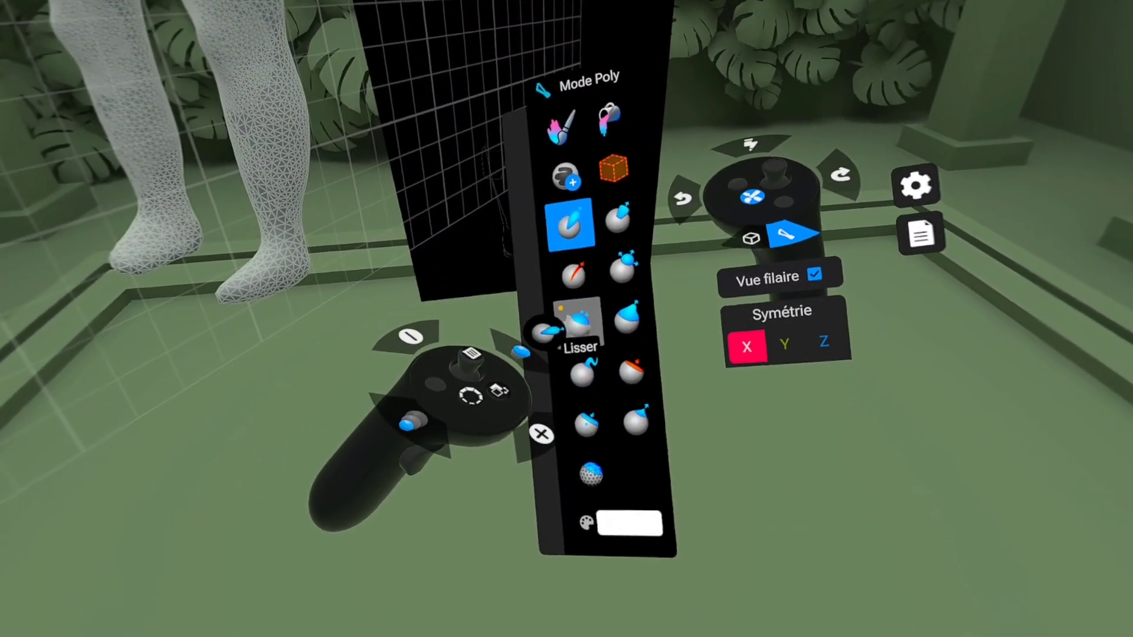
pyautogui.click(572, 349)
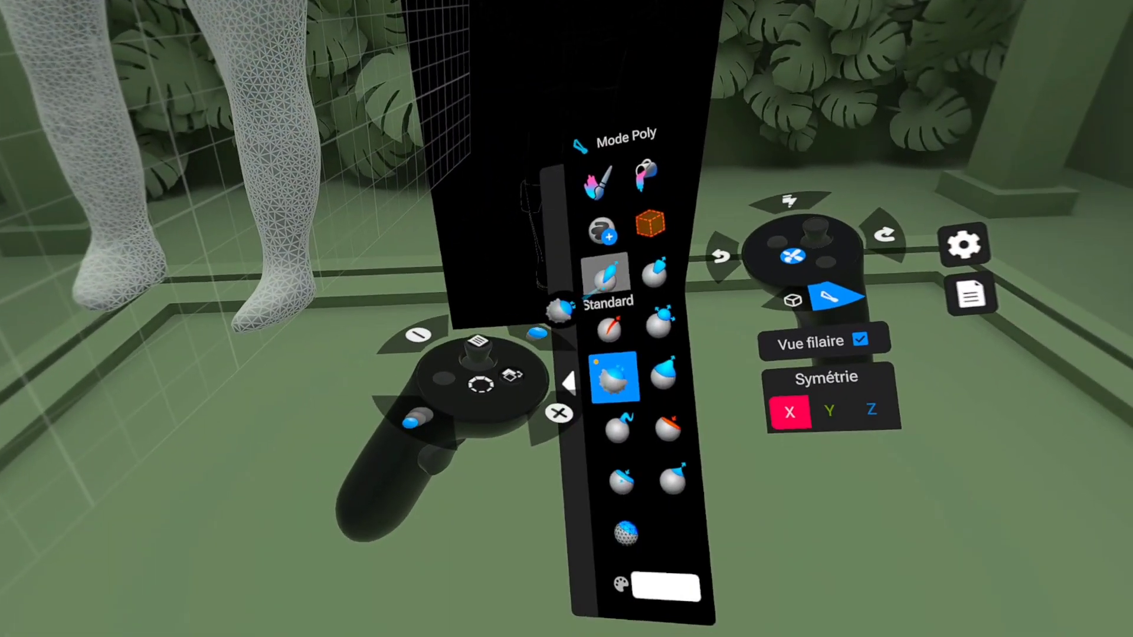
pyautogui.click(815, 440)
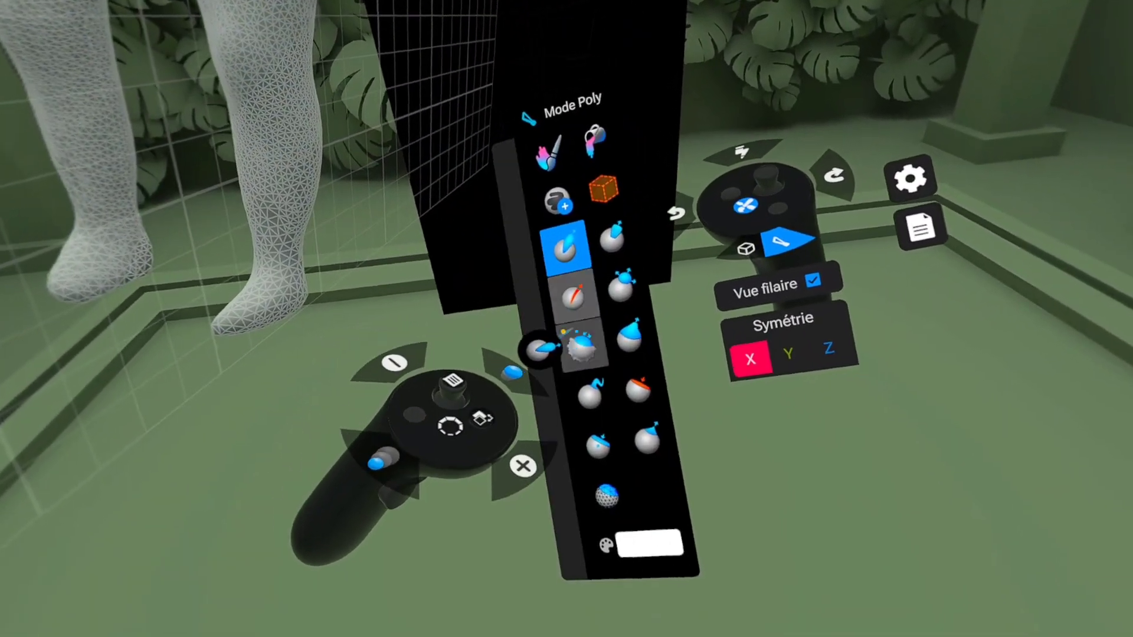
pyautogui.click(558, 348)
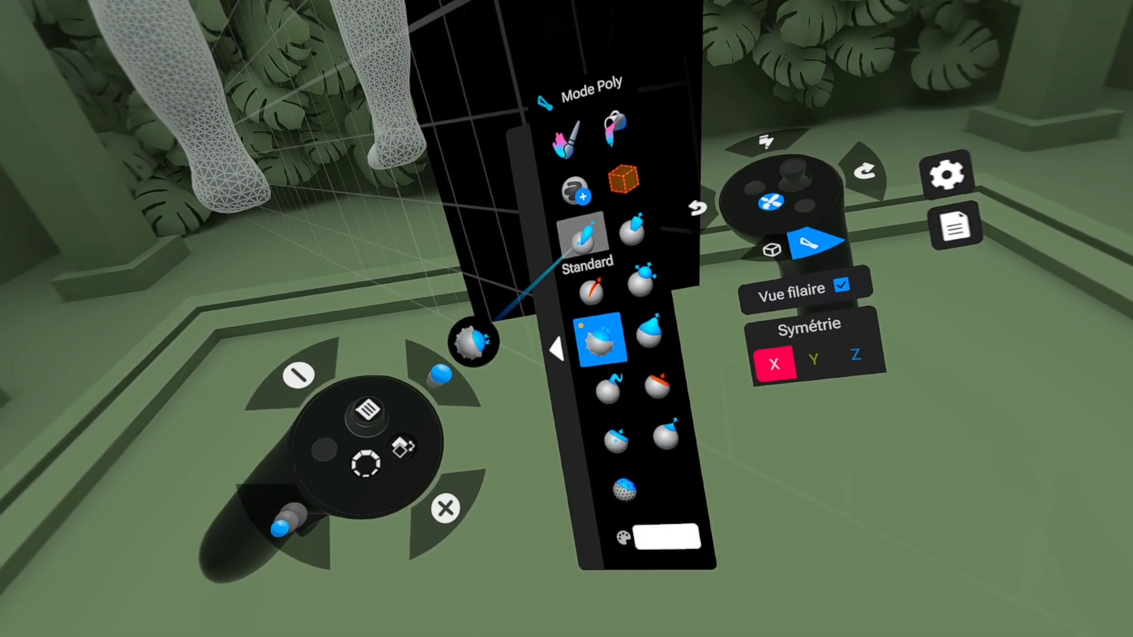
# Step: Carve creases around the backs of both knees with the Plisser brush and soften them with Lisser
pyautogui.click(587, 290)
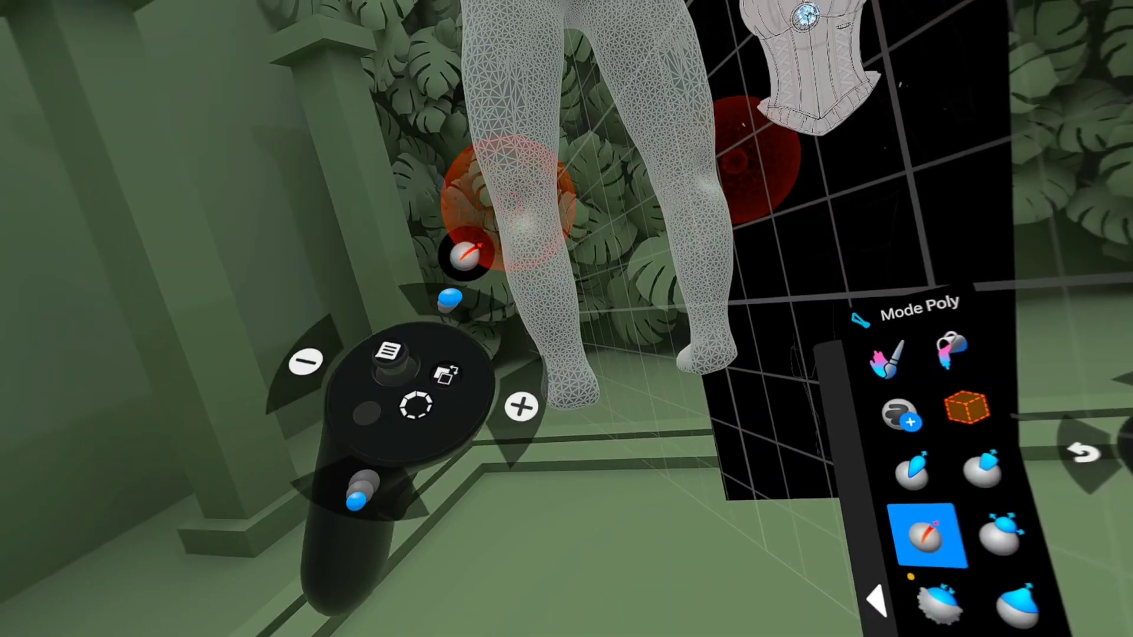
pyautogui.moveTo(391, 158); pyautogui.dragTo(430, 172)
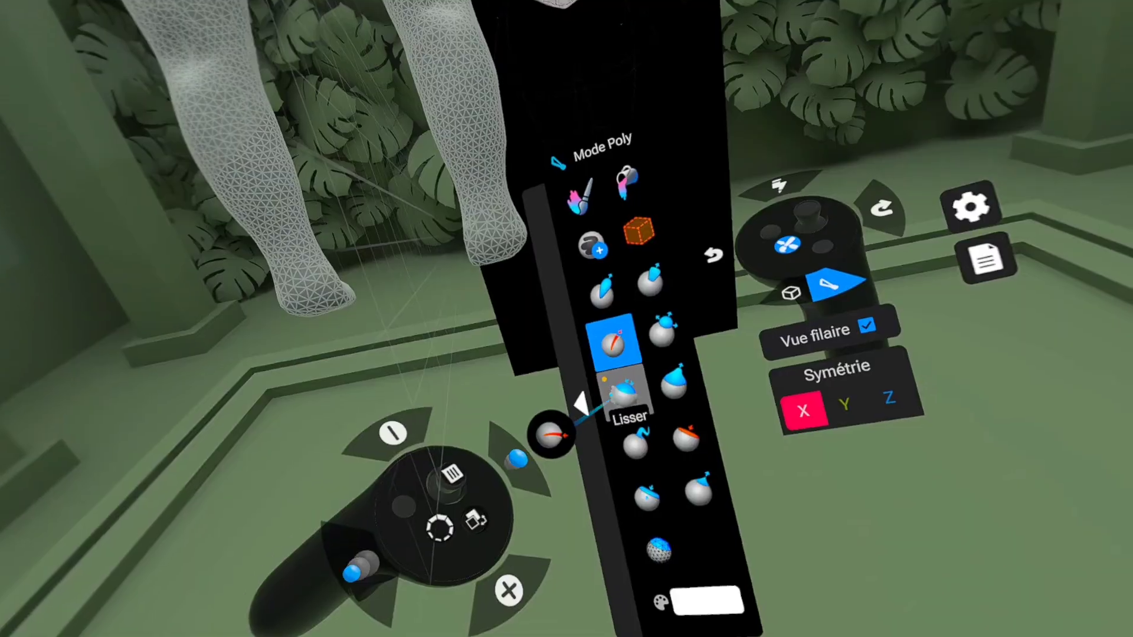
pyautogui.click(912, 590)
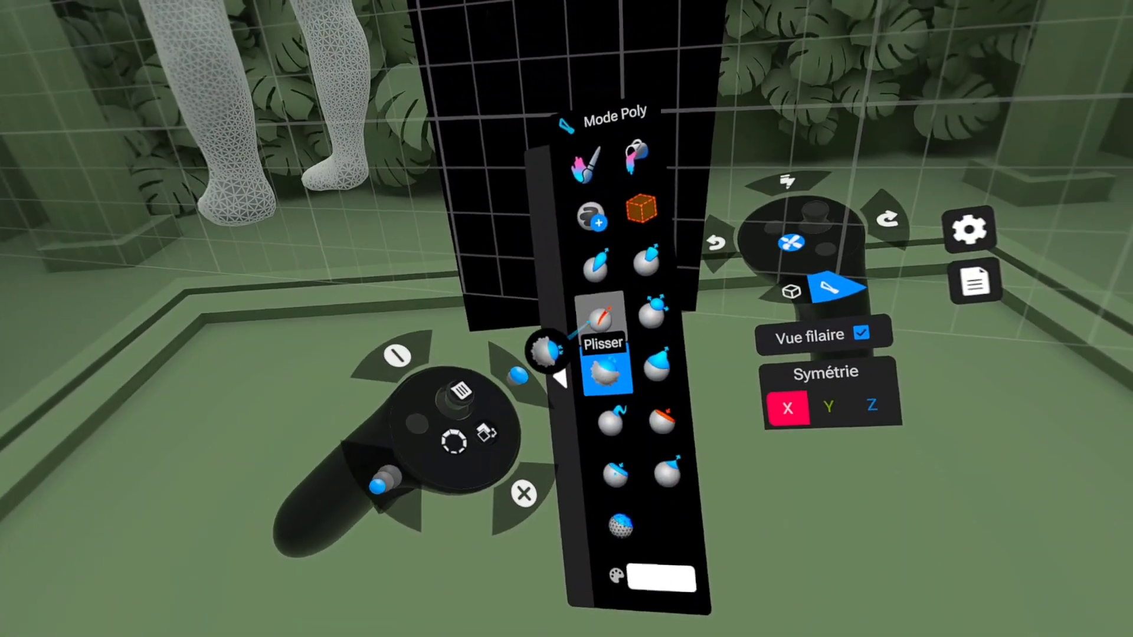
pyautogui.click(601, 321)
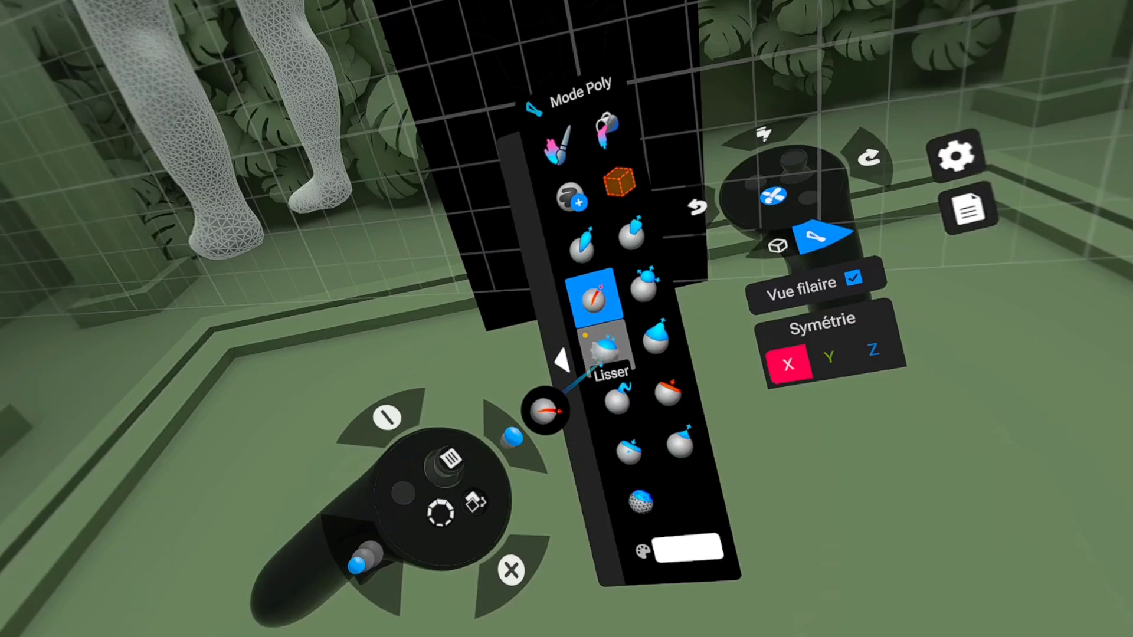
pyautogui.click(605, 351)
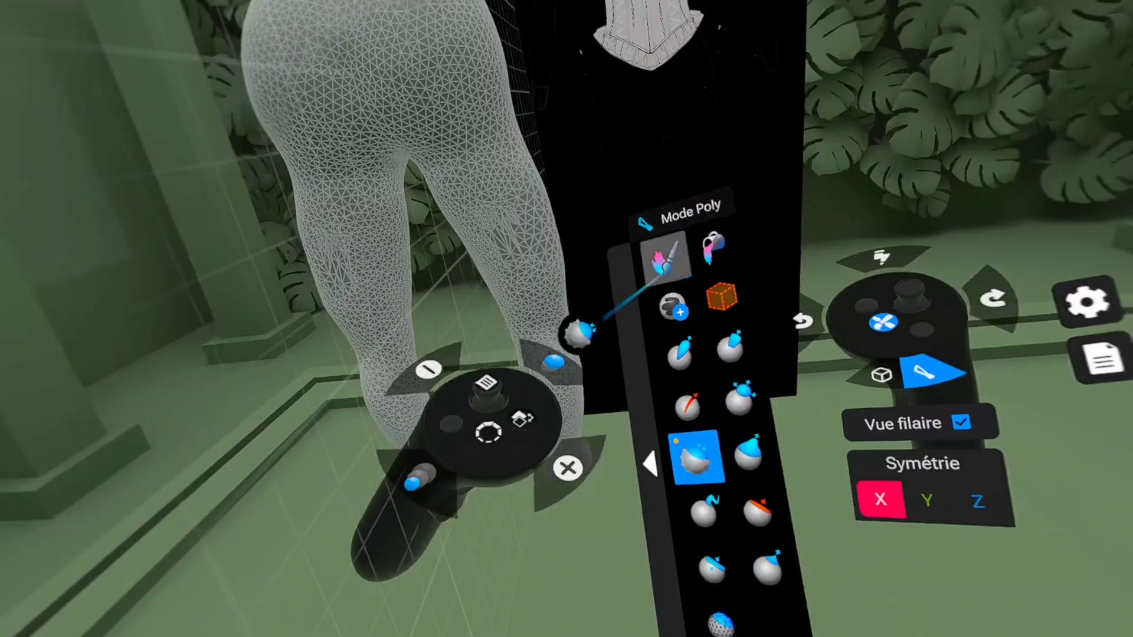
# Step: Crease the buttocks and the lower back along the spine with the Plisser brush, and smooth both areas
pyautogui.click(617, 332)
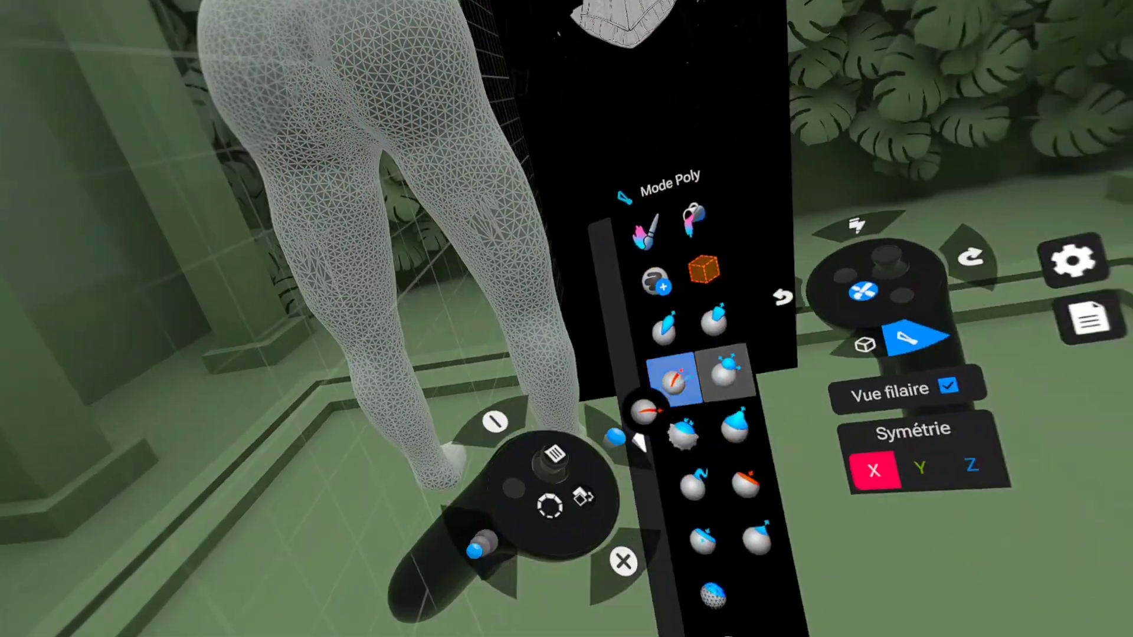
pyautogui.click(620, 373)
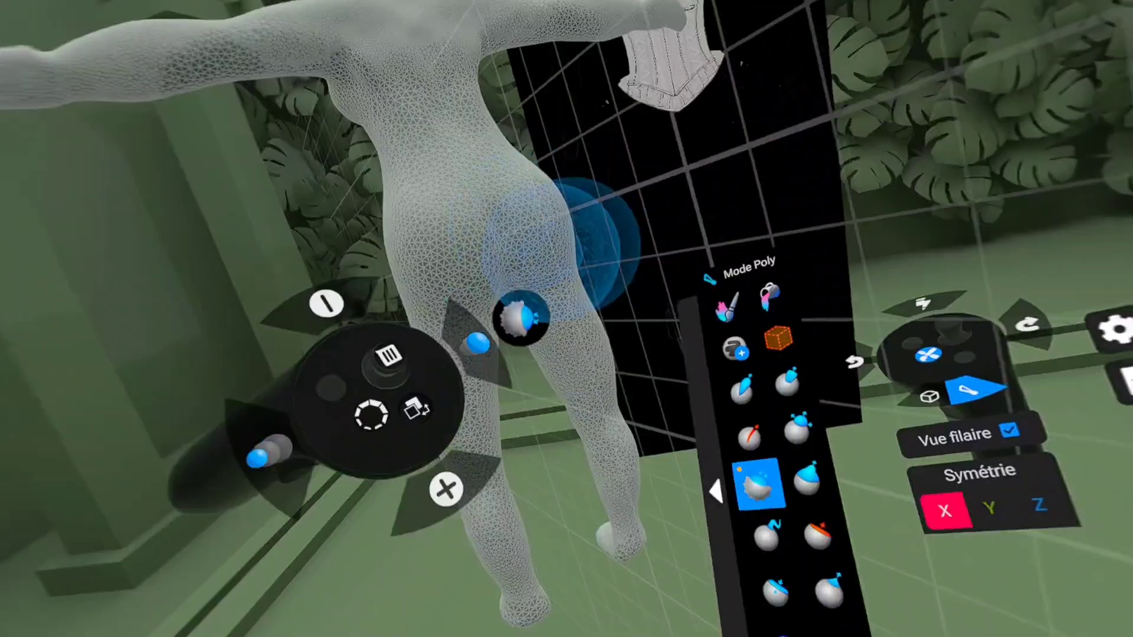
pyautogui.click(751, 436)
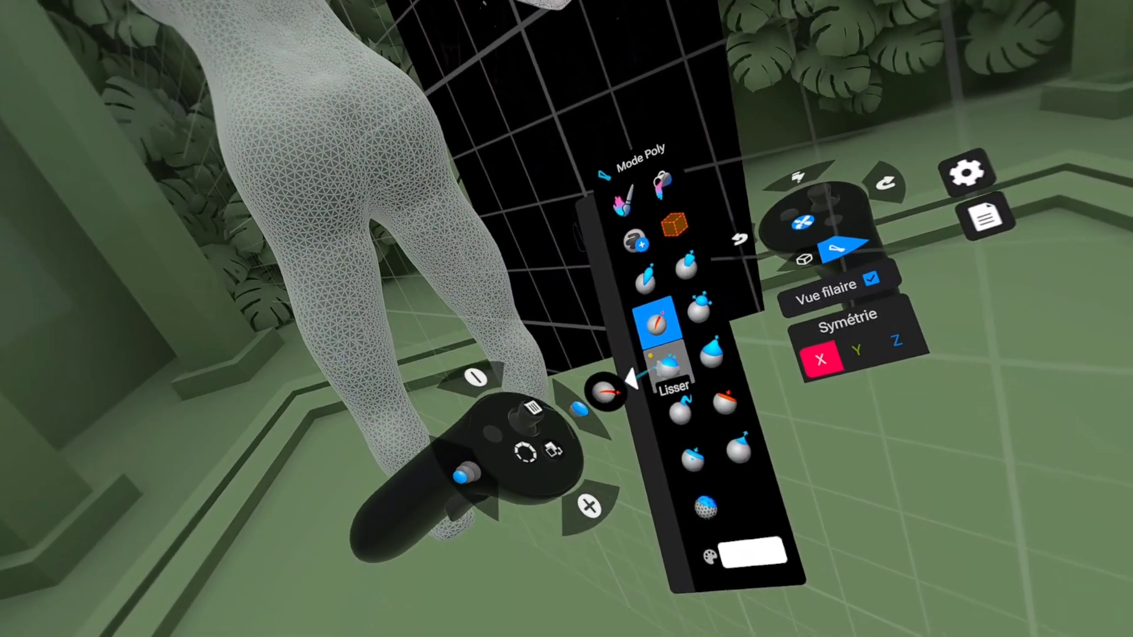
pyautogui.click(667, 363)
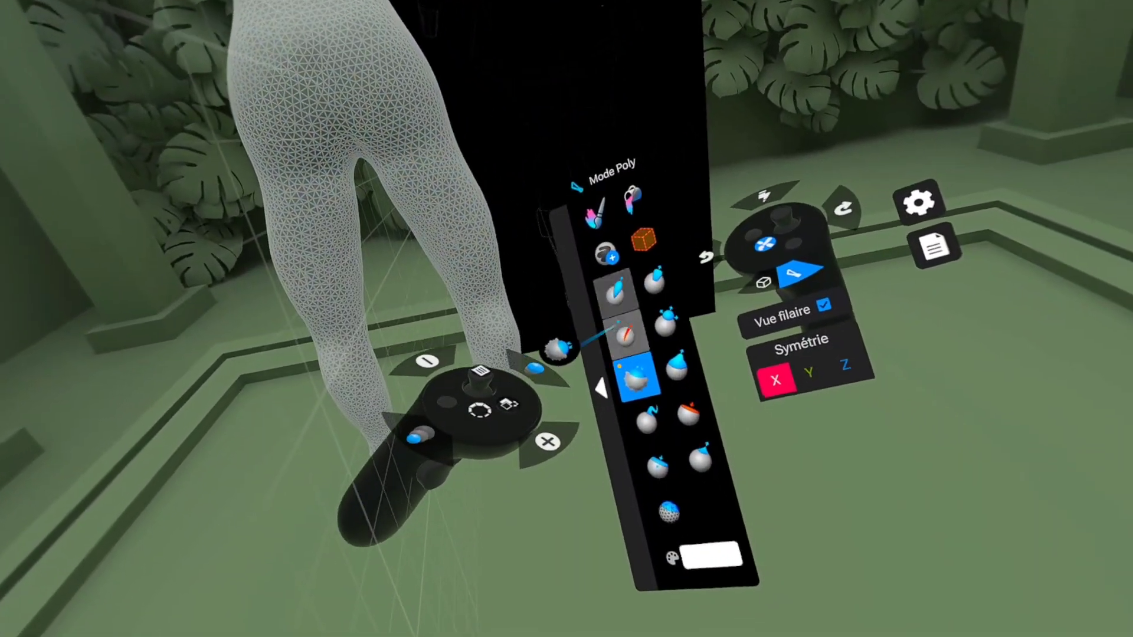
# Step: Carve the horizontal folds beneath the buttocks with the Plisser brush and blend them into the thighs with Lisser
pyautogui.click(823, 474)
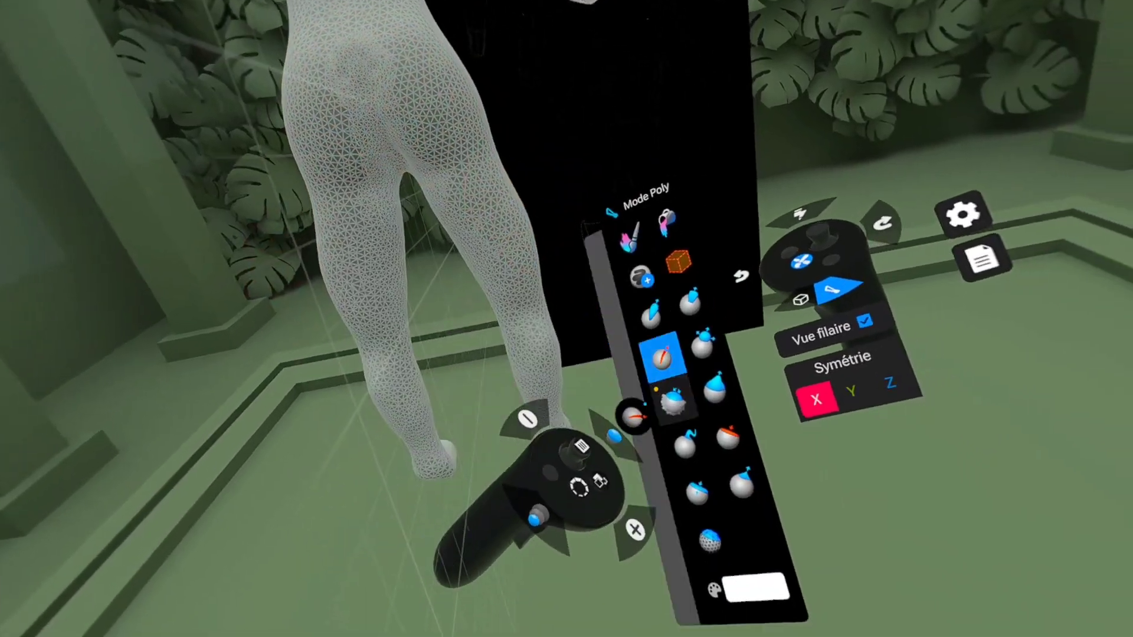
pyautogui.click(650, 369)
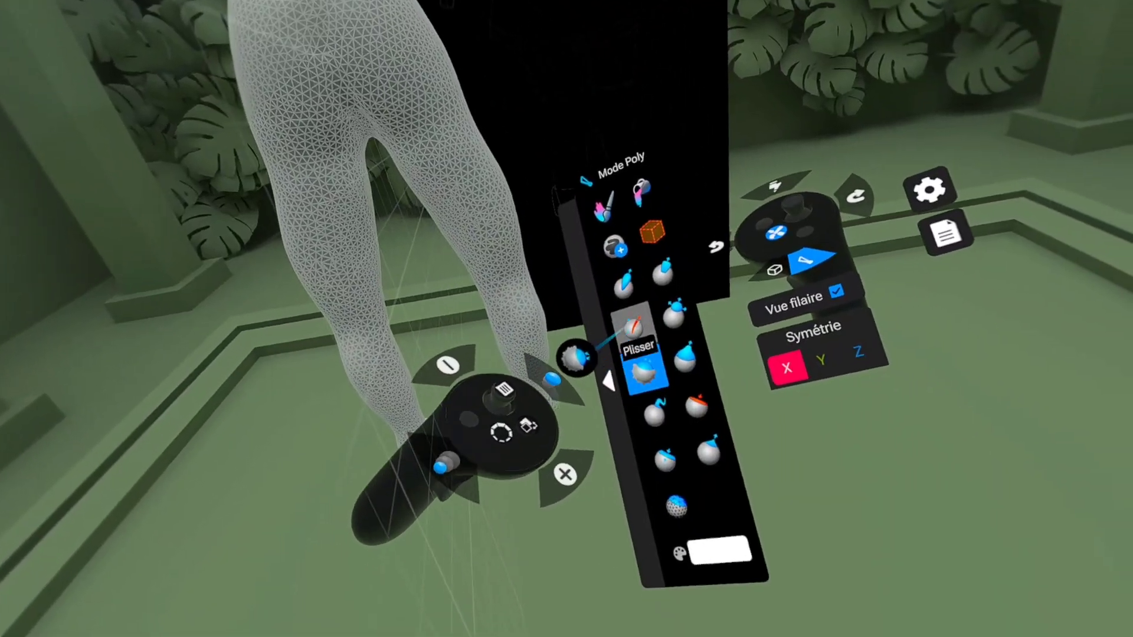
pyautogui.click(634, 324)
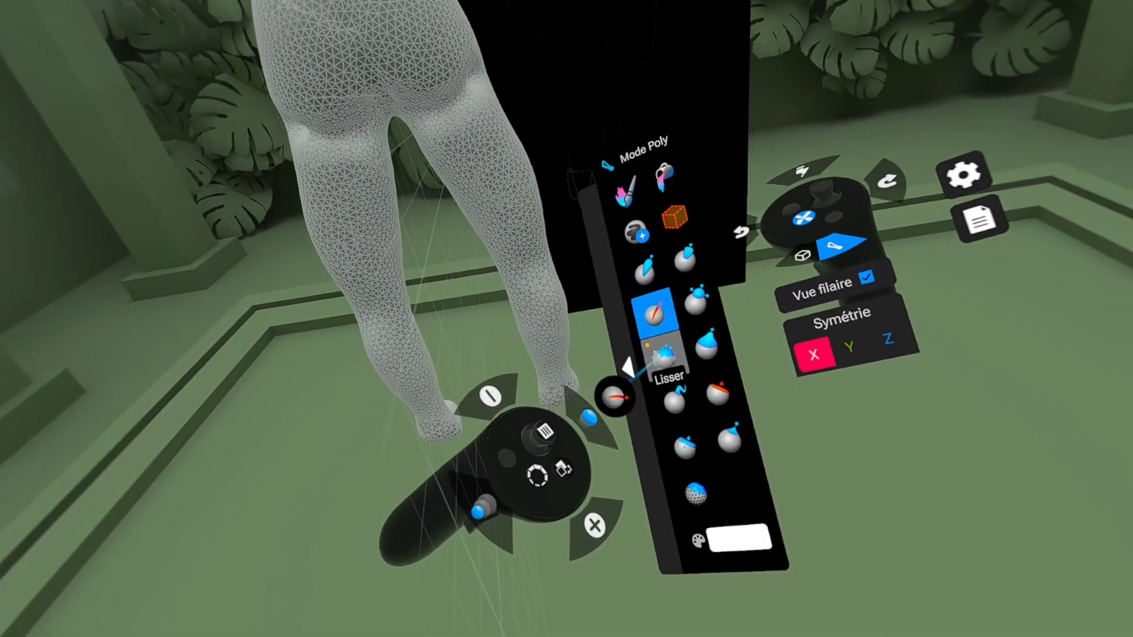
pyautogui.click(817, 443)
pyautogui.moveTo(487, 194); pyautogui.dragTo(425, 158)
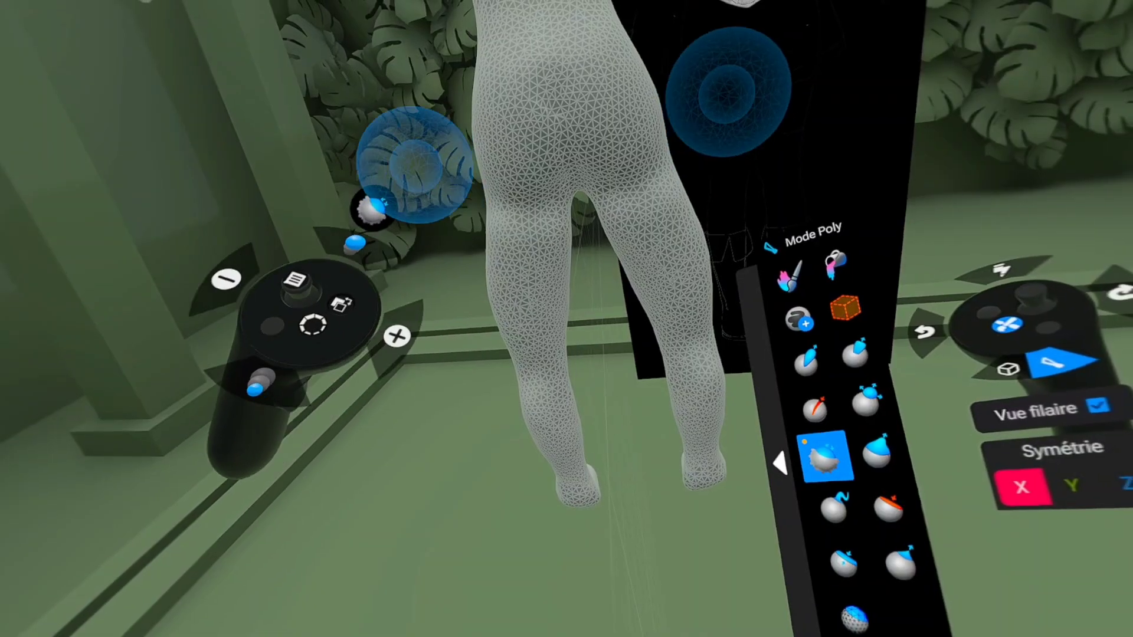
pyautogui.moveTo(432, 159); pyautogui.dragTo(316, 88, button='middle')
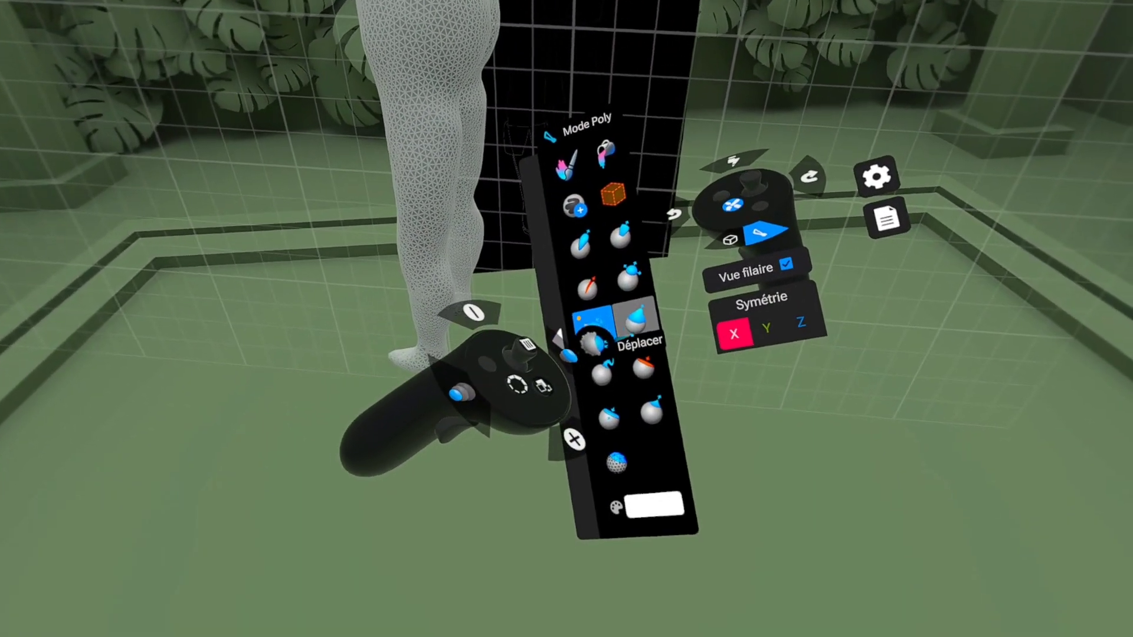
# Step: Refine the shape of the hips and legs with the Déplacer and Standard brushes, evening the surface with Lisser
pyautogui.click(634, 319)
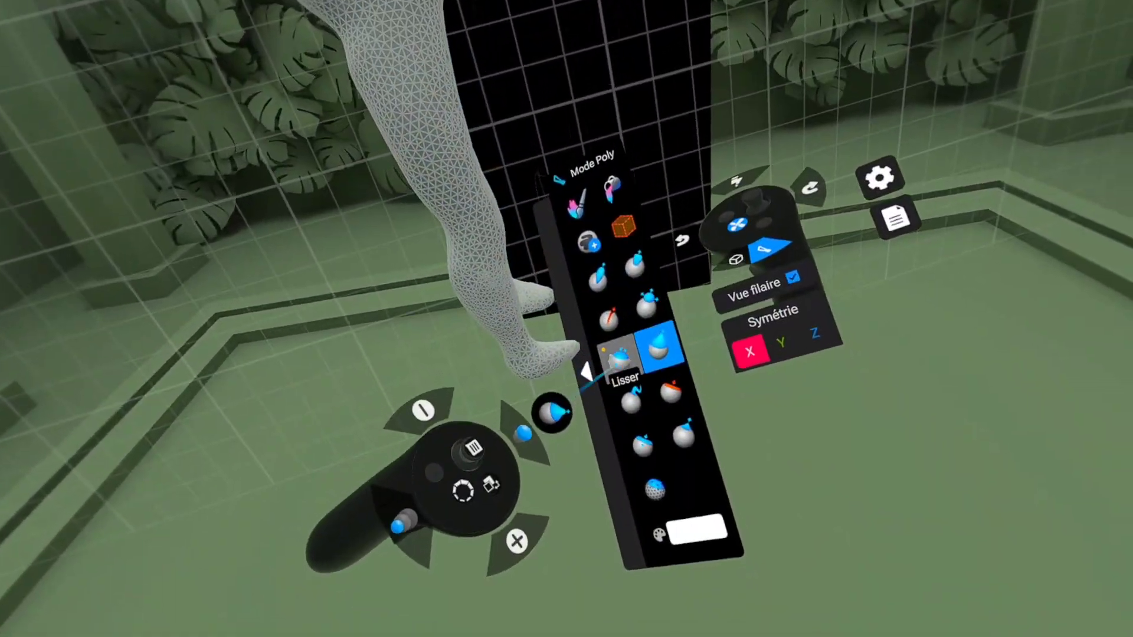
pyautogui.click(671, 429)
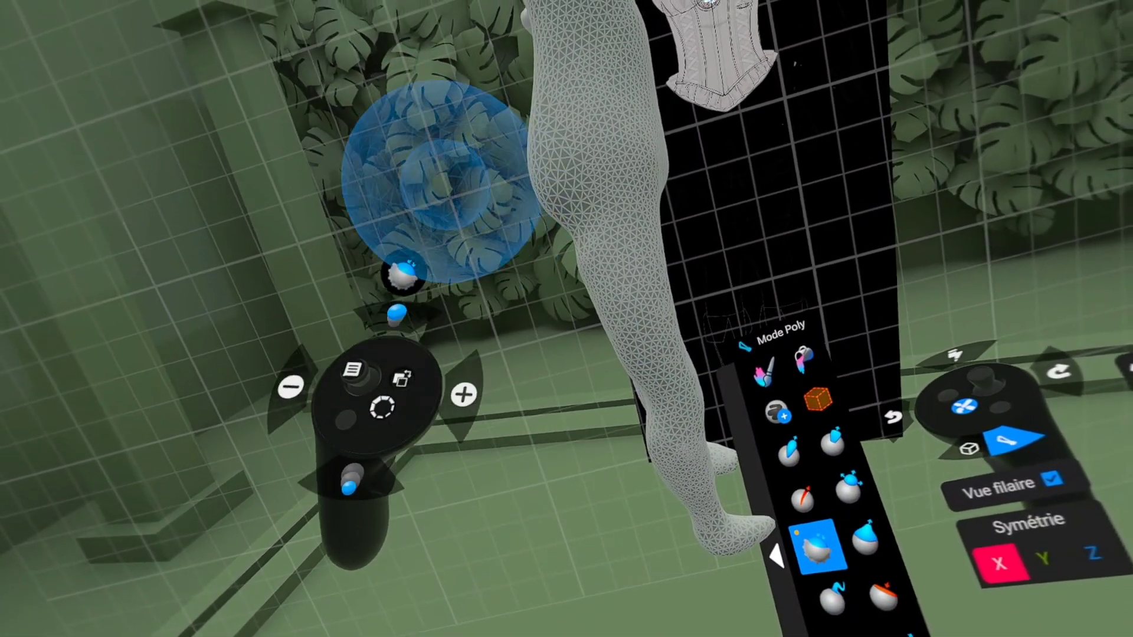
pyautogui.moveTo(558, 92); pyautogui.dragTo(396, 297, button='middle')
pyautogui.scroll(-3, 458, 219)
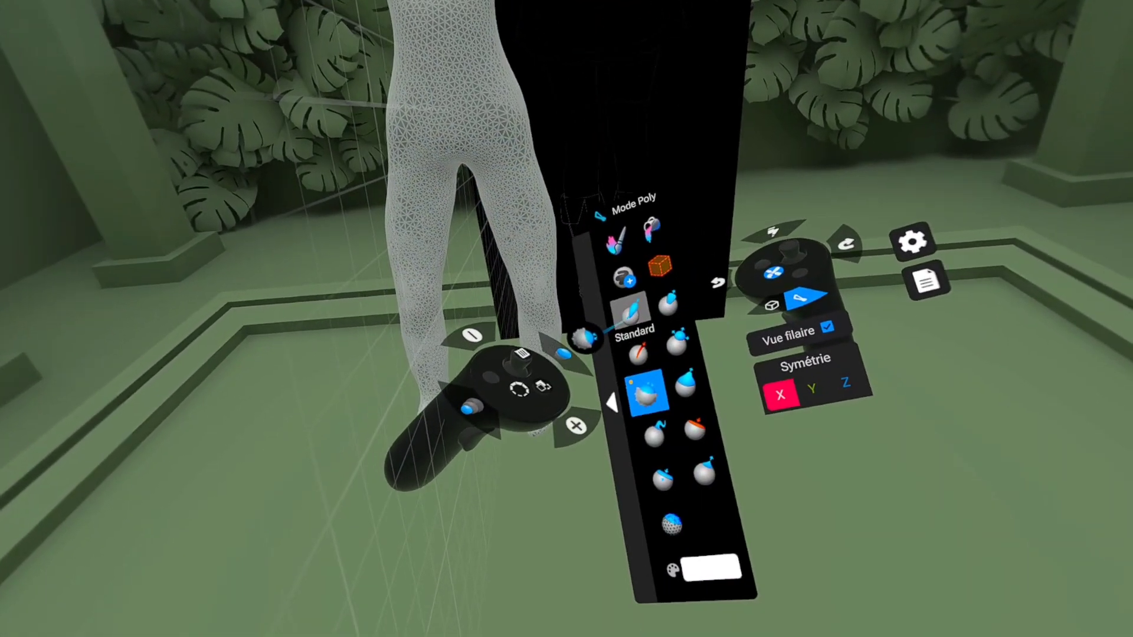
pyautogui.click(629, 308)
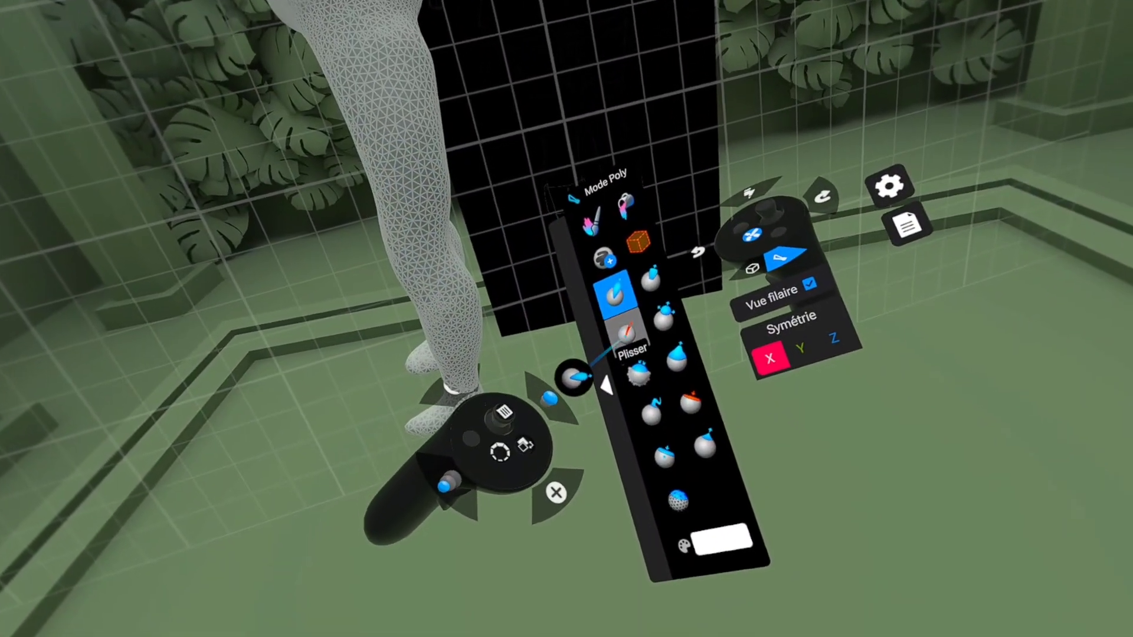
pyautogui.click(642, 363)
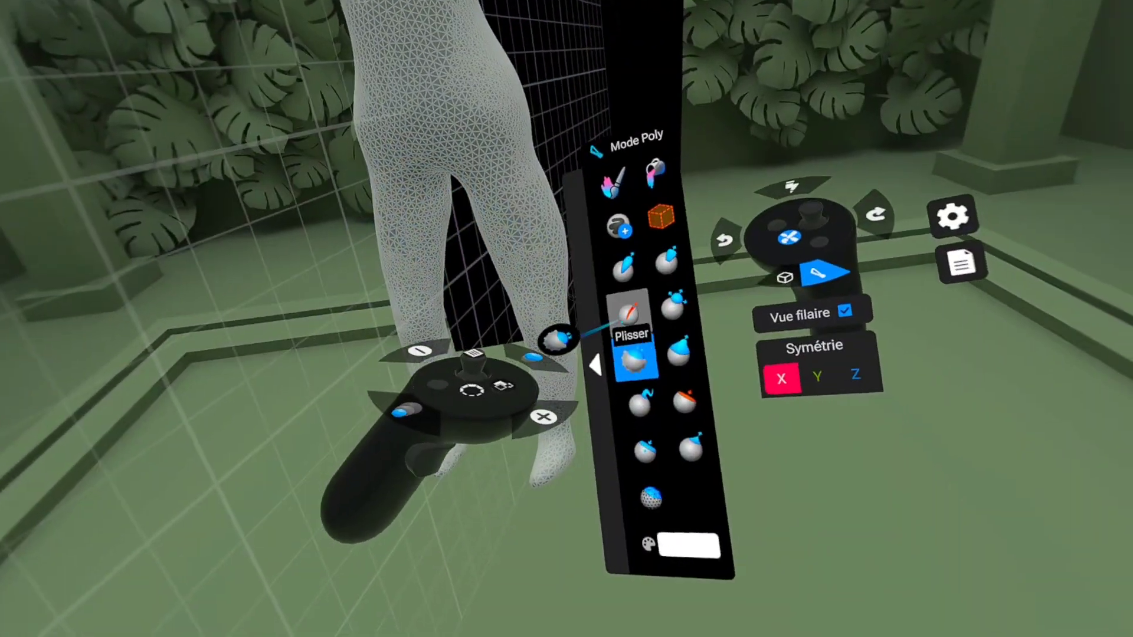
# Step: Carve creases around the lower abdomen and groin with the Plisser brush and blend them with Lisser
pyautogui.click(627, 310)
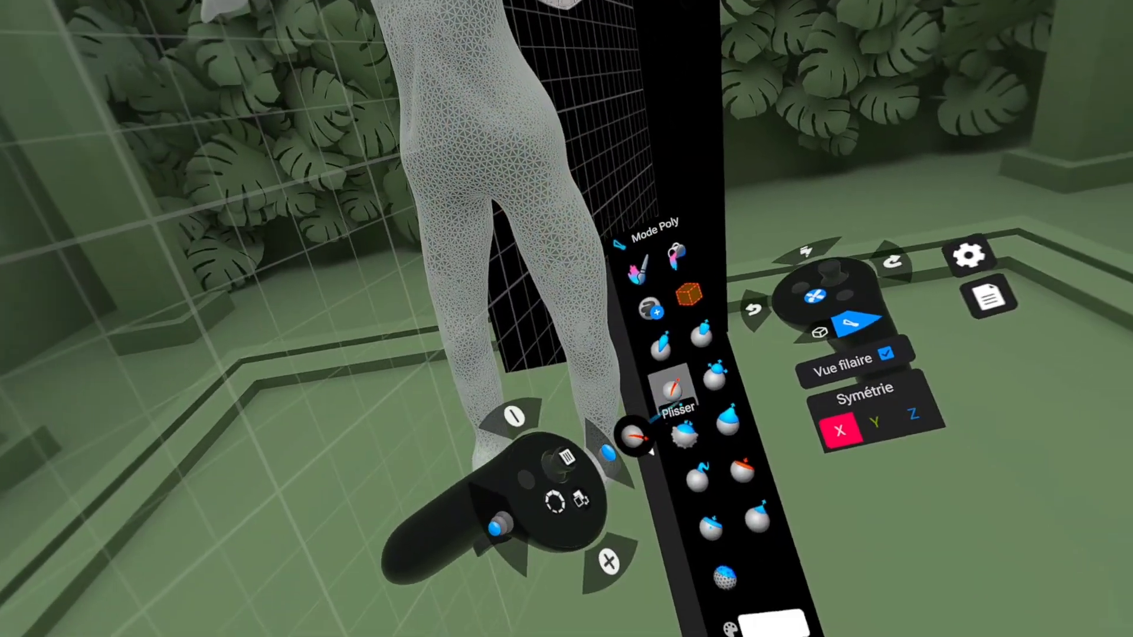
pyautogui.click(763, 516)
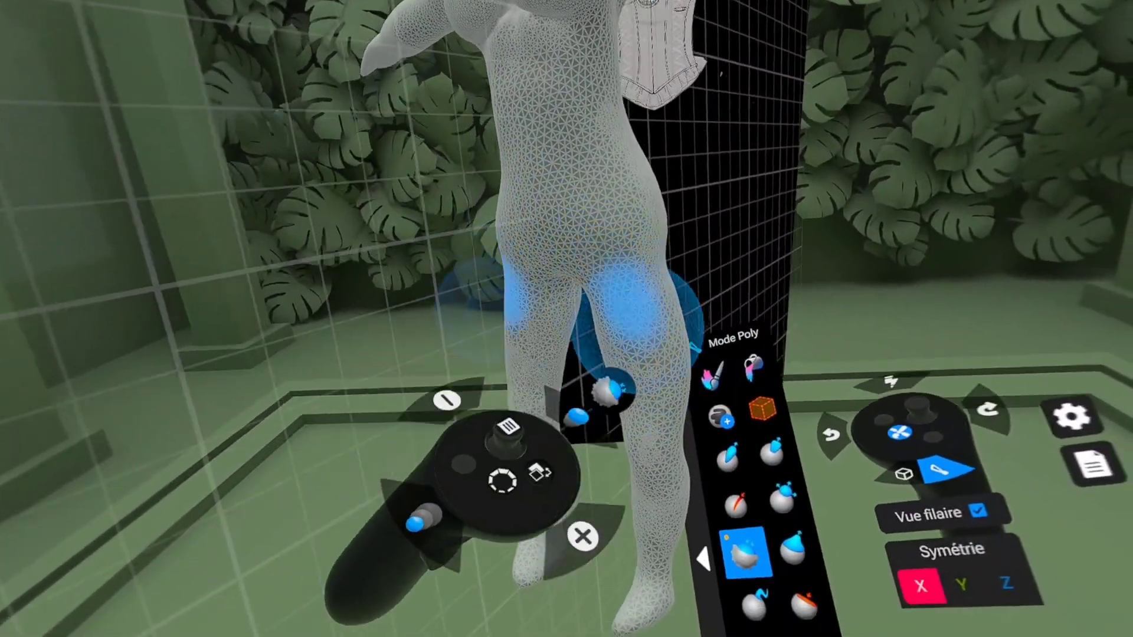
pyautogui.click(640, 356)
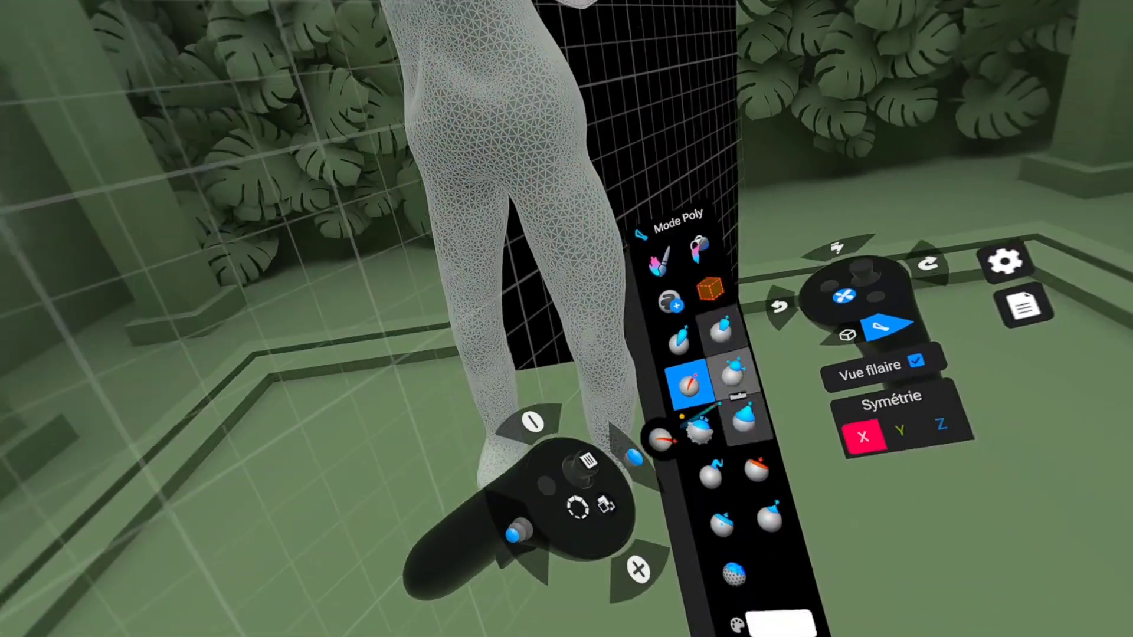
pyautogui.click(765, 482)
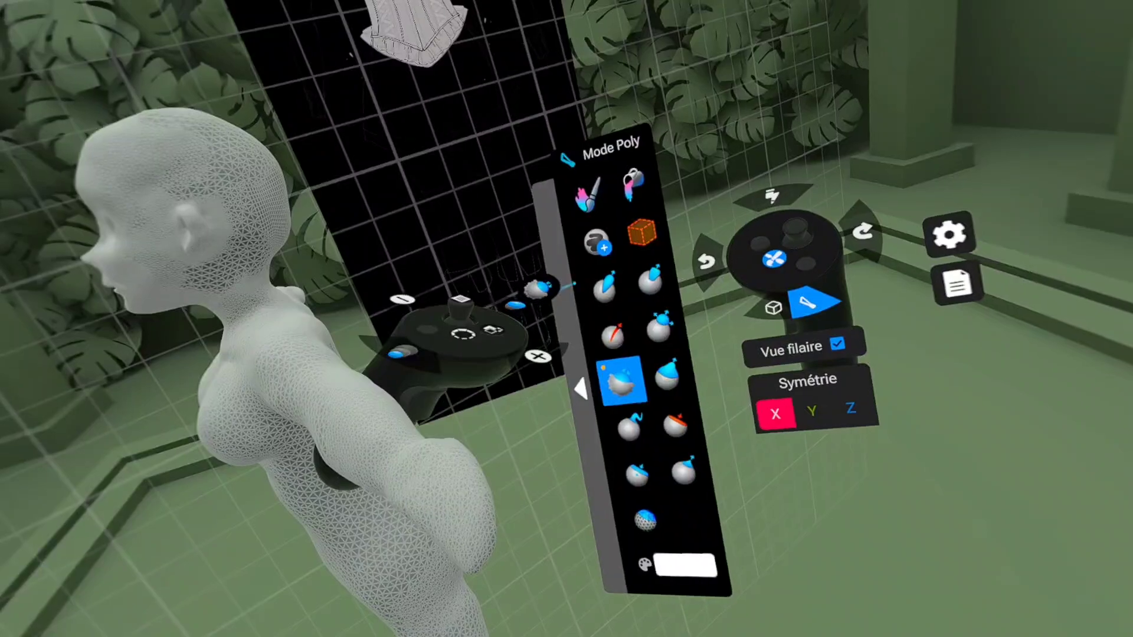
# Step: Build up volume on the shoulders and arms with the Standard brush and even it out with Lisser
pyautogui.click(604, 288)
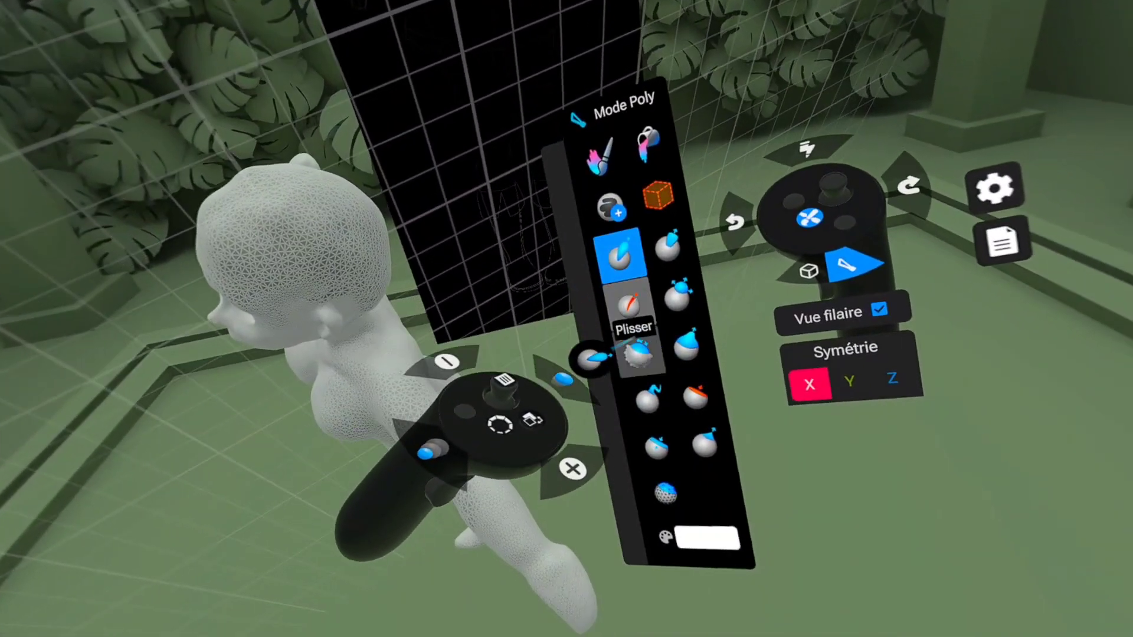
pyautogui.click(684, 406)
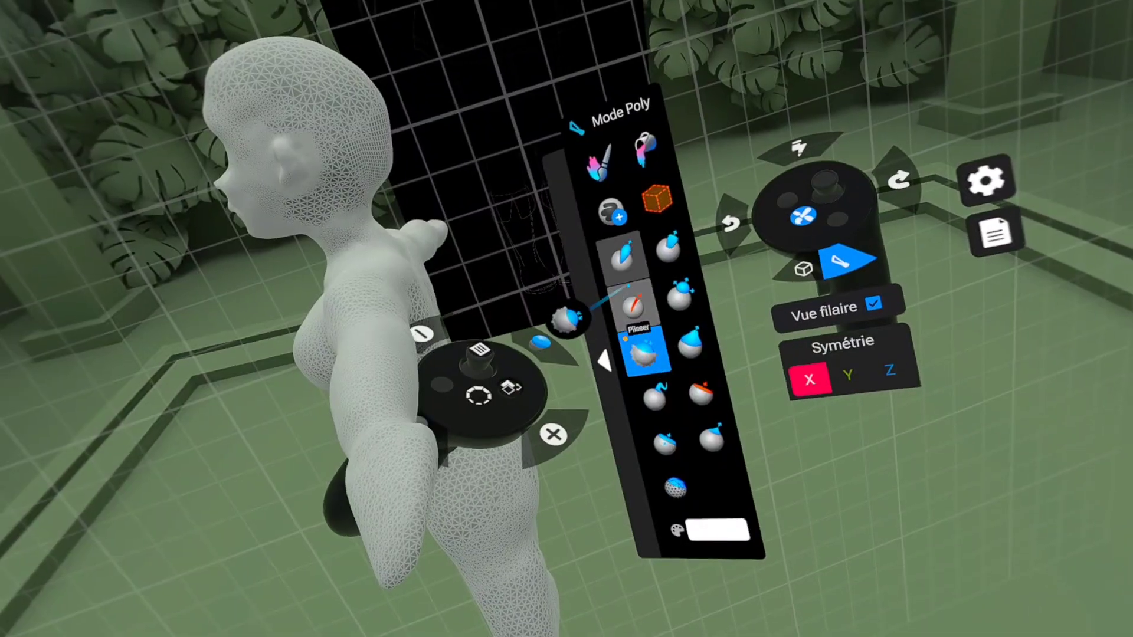
pyautogui.click(623, 260)
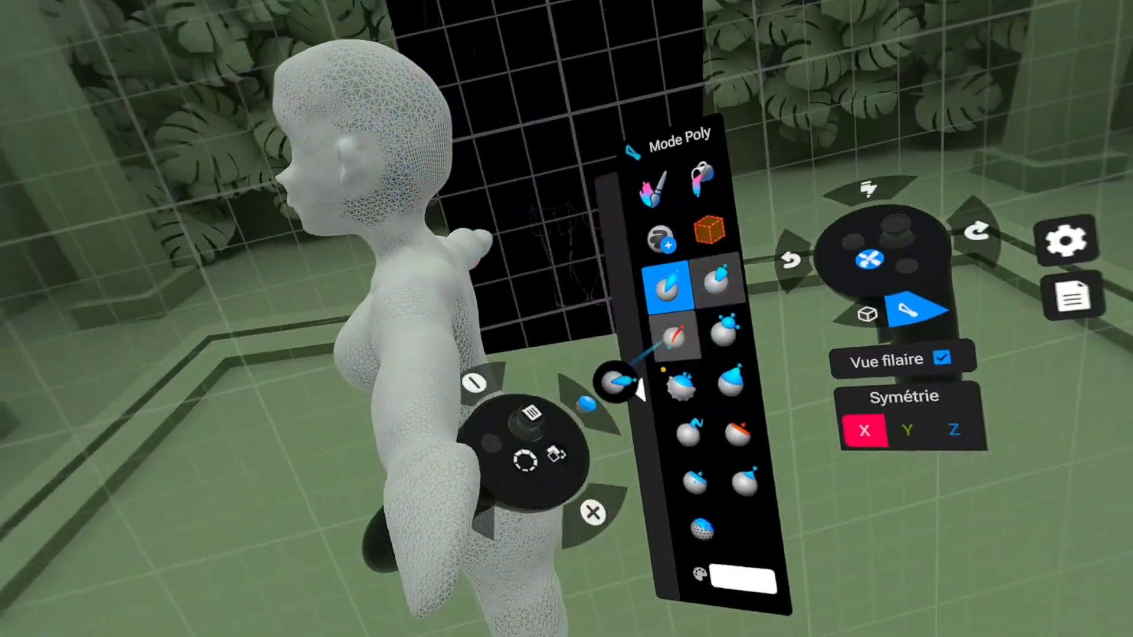
pyautogui.click(892, 489)
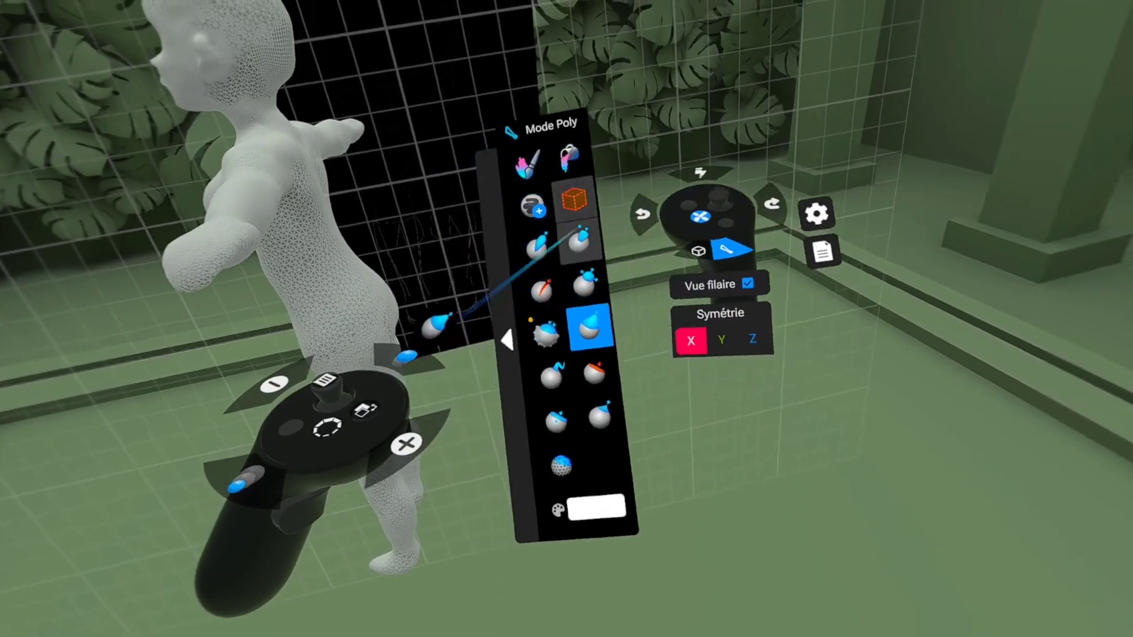
# Step: Switch to scene mode, select the figure and adjust it with the scale gizmo
pyautogui.press('Down')
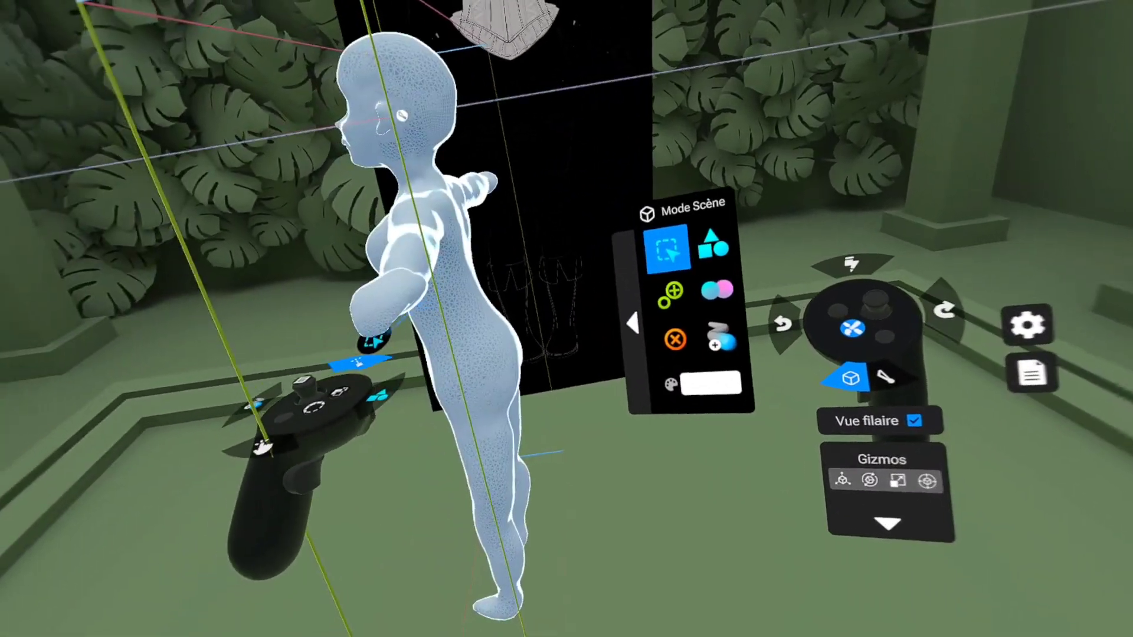
pyautogui.click(426, 304)
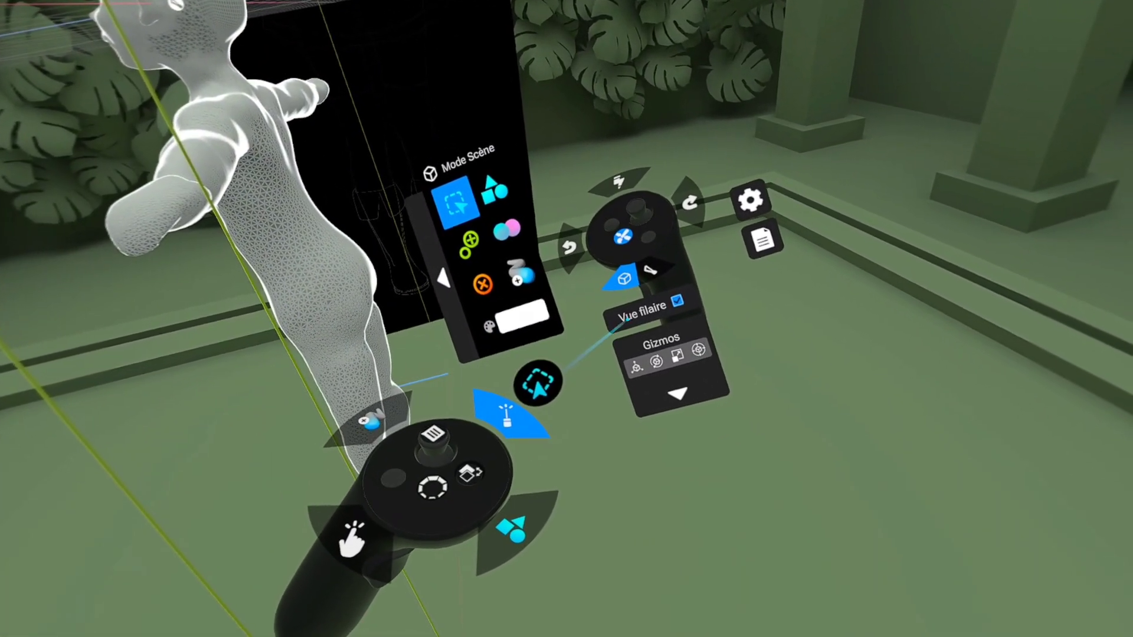
pyautogui.click(679, 352)
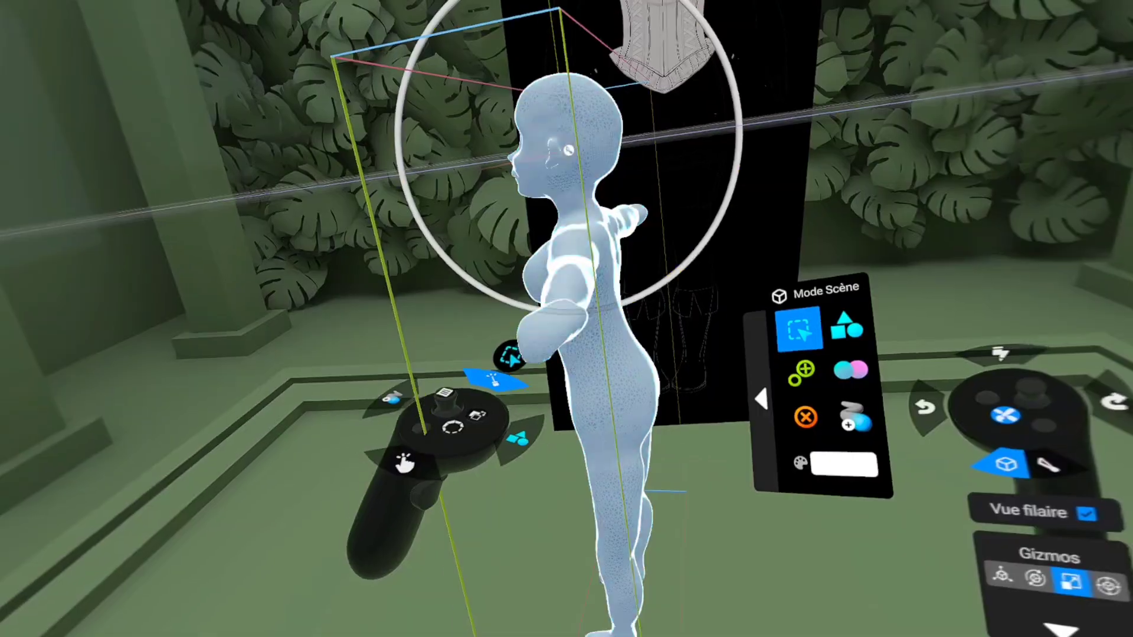
pyautogui.moveTo(511, 355); pyautogui.dragTo(514, 306)
pyautogui.moveTo(634, 129); pyautogui.dragTo(493, 152)
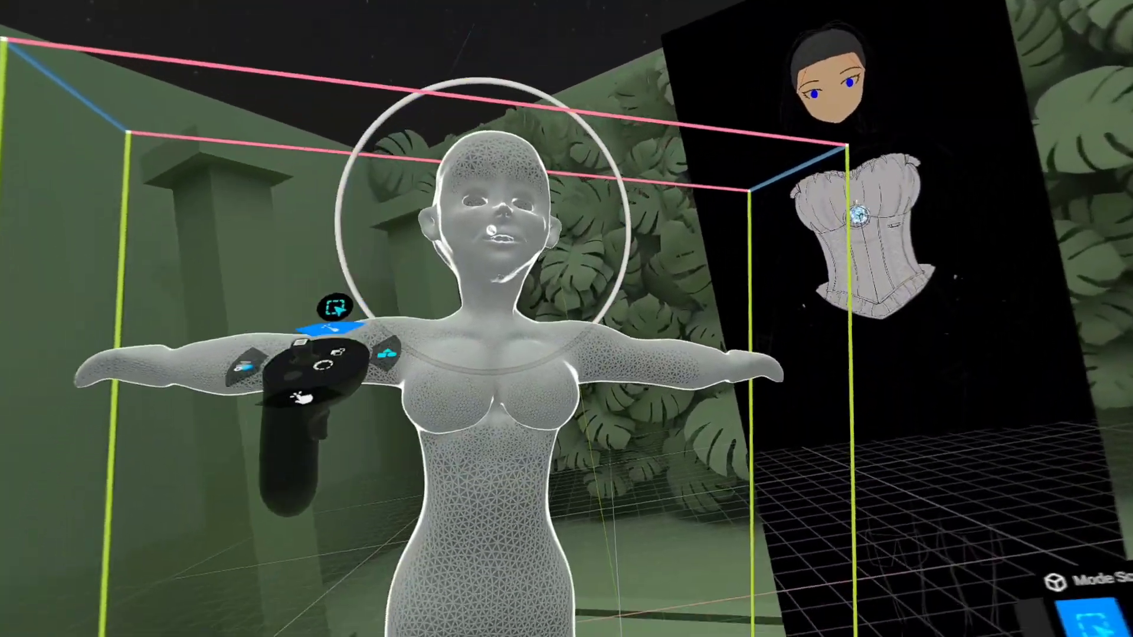
pyautogui.moveTo(353, 295); pyautogui.dragTo(379, 265)
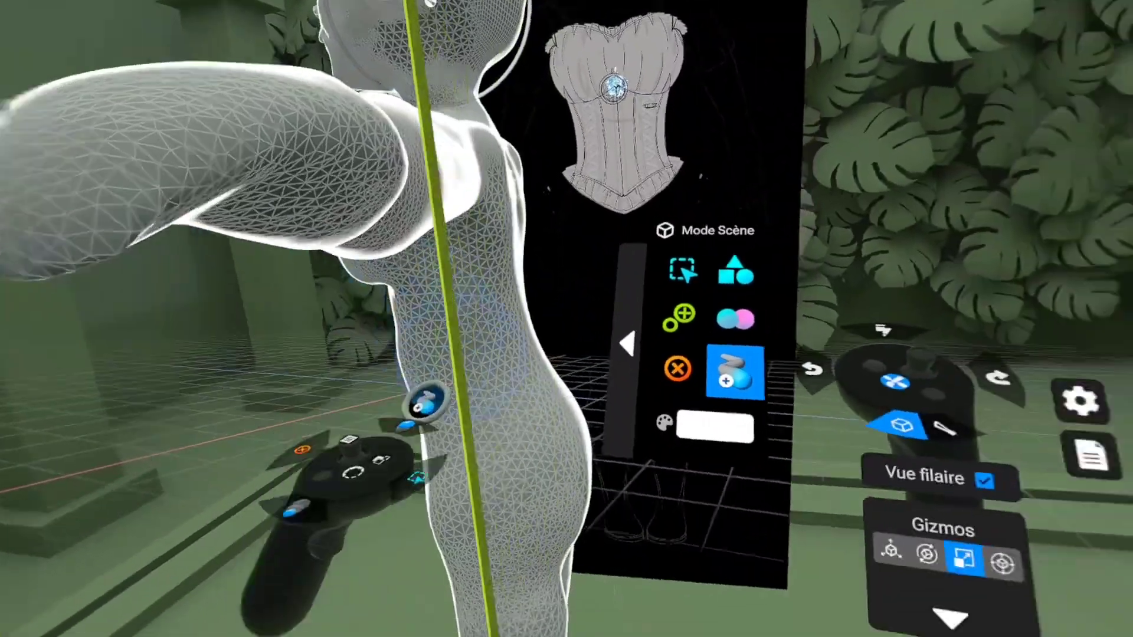
# Step: Return to Poly mode and carve the grooves separating the fingers on both hands with a reduced Plisser brush
pyautogui.press('Down')
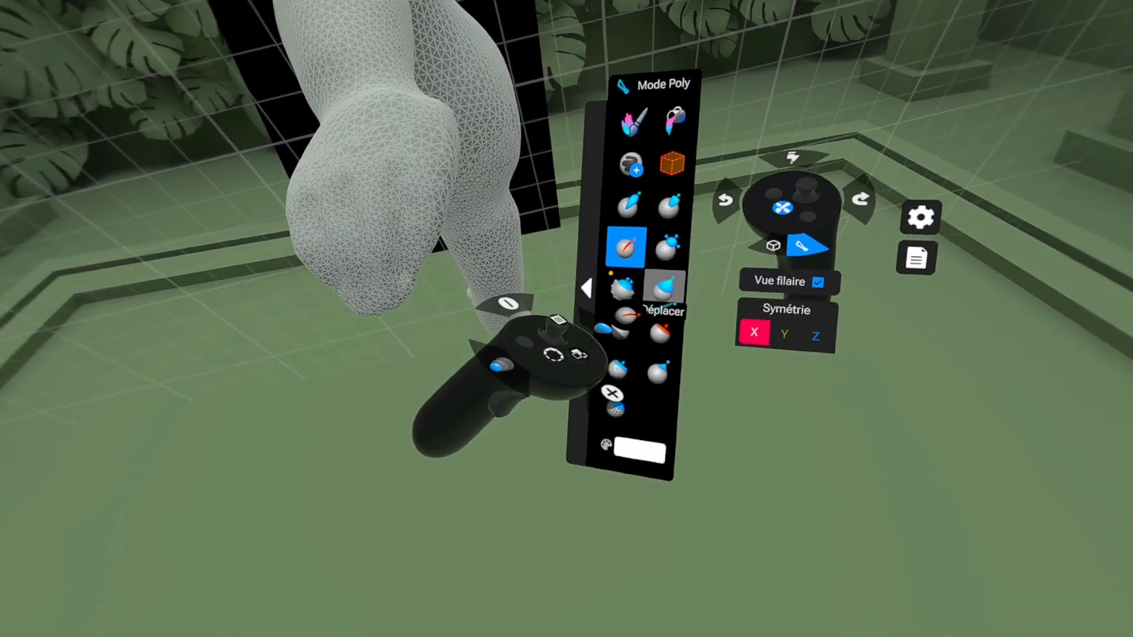
pyautogui.click(608, 195)
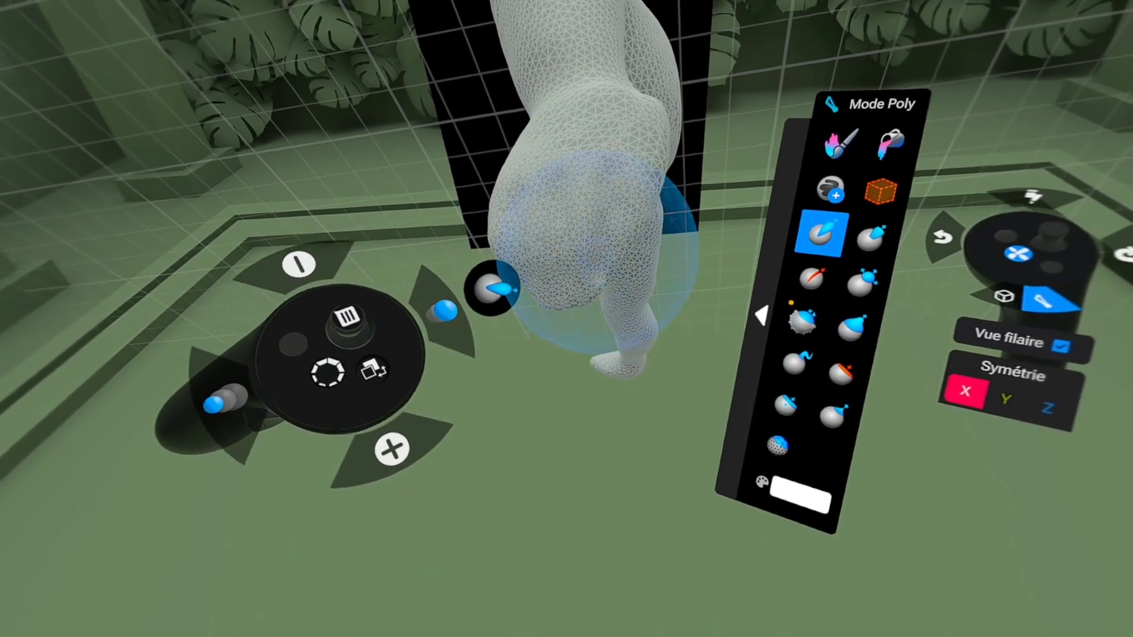
pyautogui.click(817, 139)
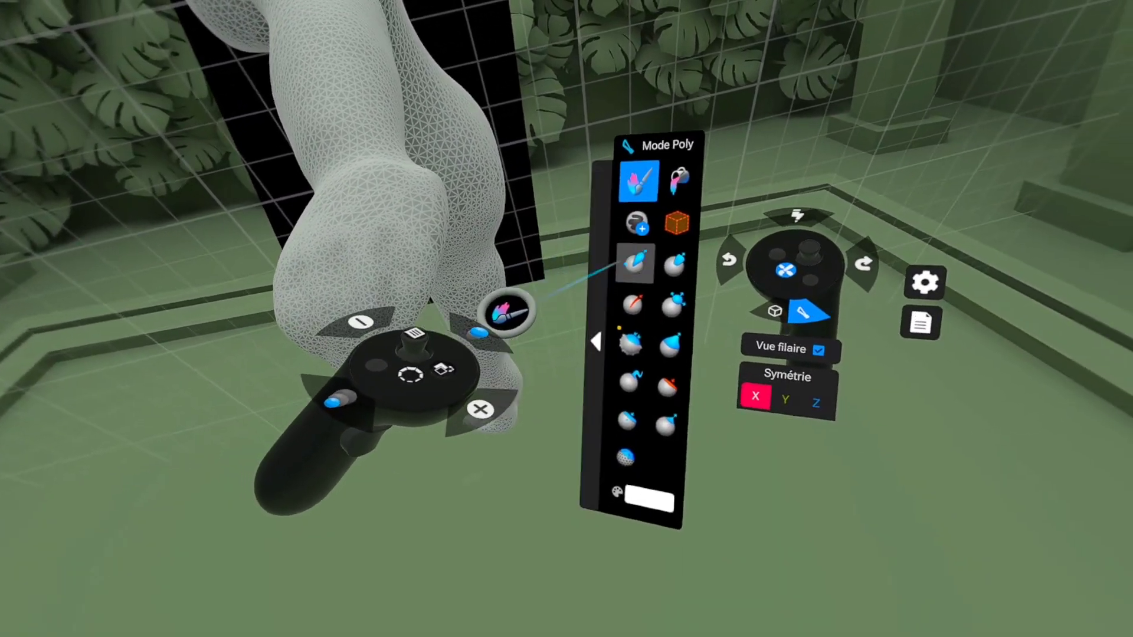
pyautogui.click(634, 263)
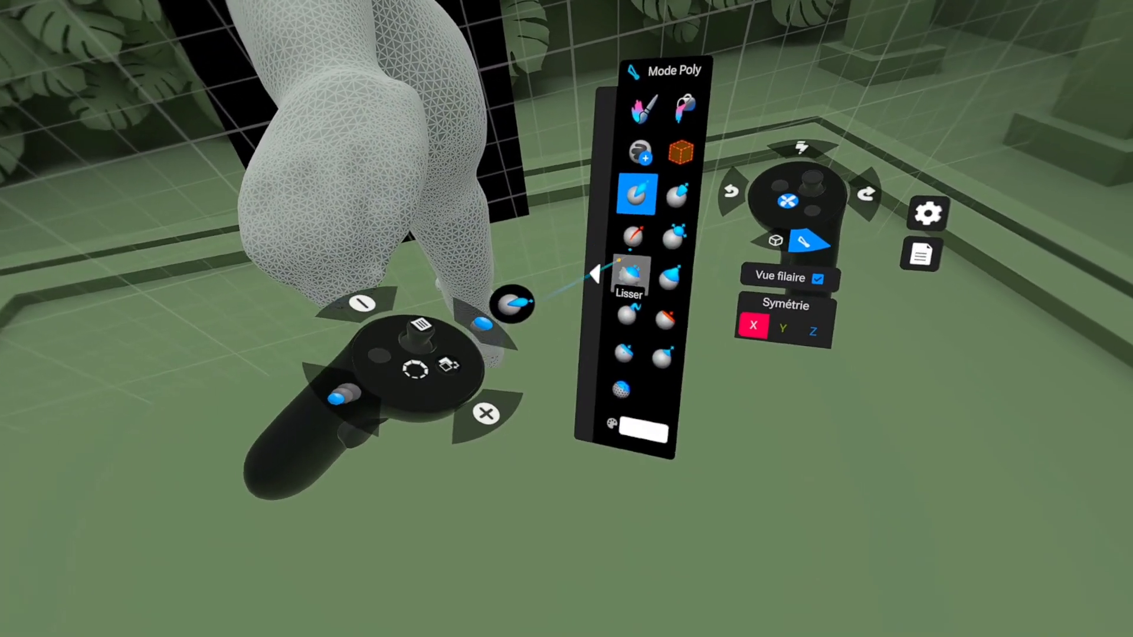
pyautogui.click(632, 236)
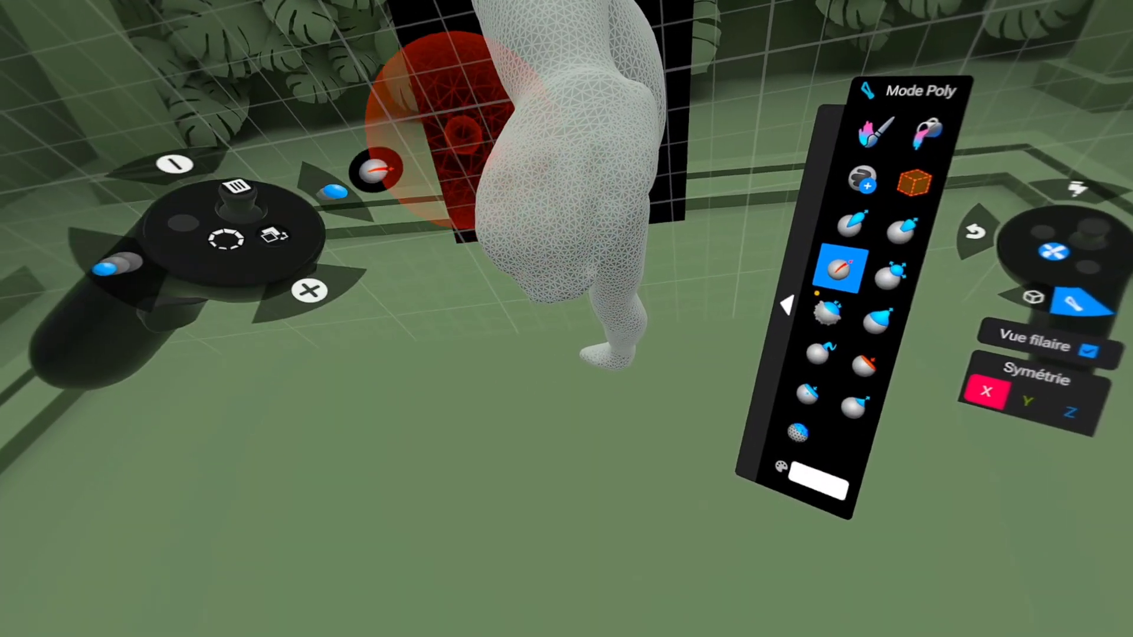
pyautogui.press('Right')
pyautogui.press('Left')
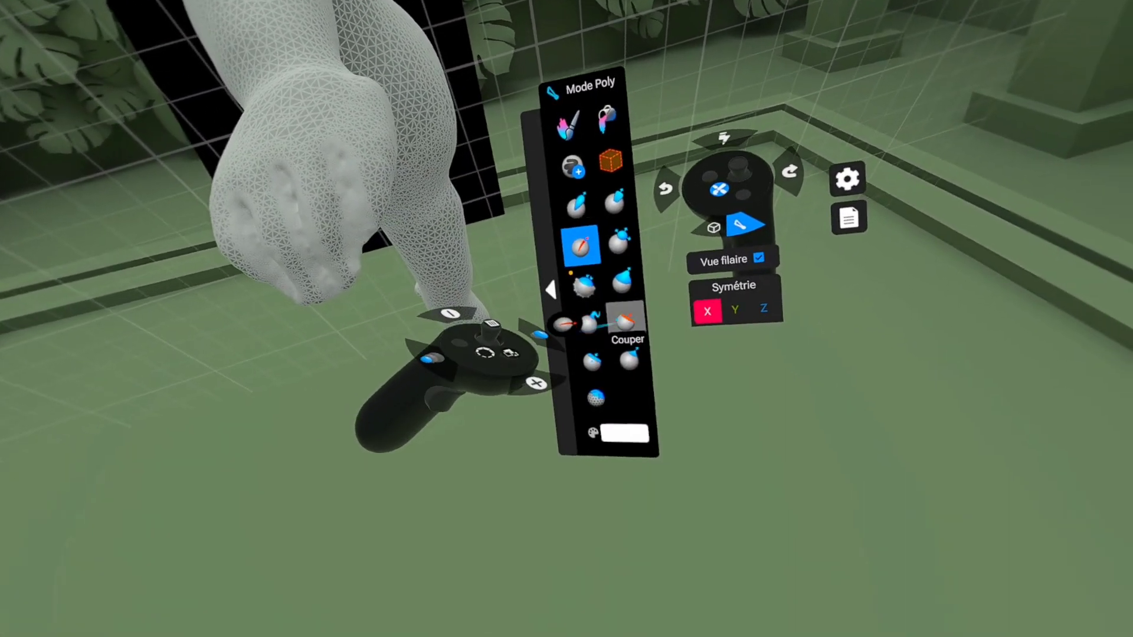
# Step: Hollow out the gaps between the fingers with a smaller Creuser tool and soften the cuts with Lisser
pyautogui.click(667, 197)
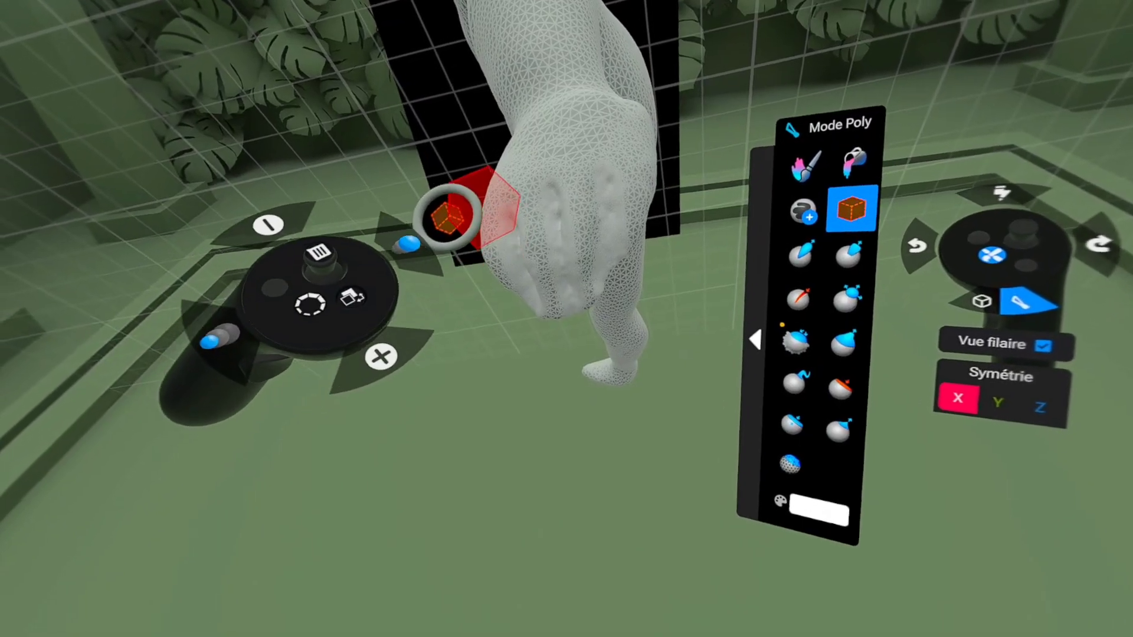
pyautogui.press('Left')
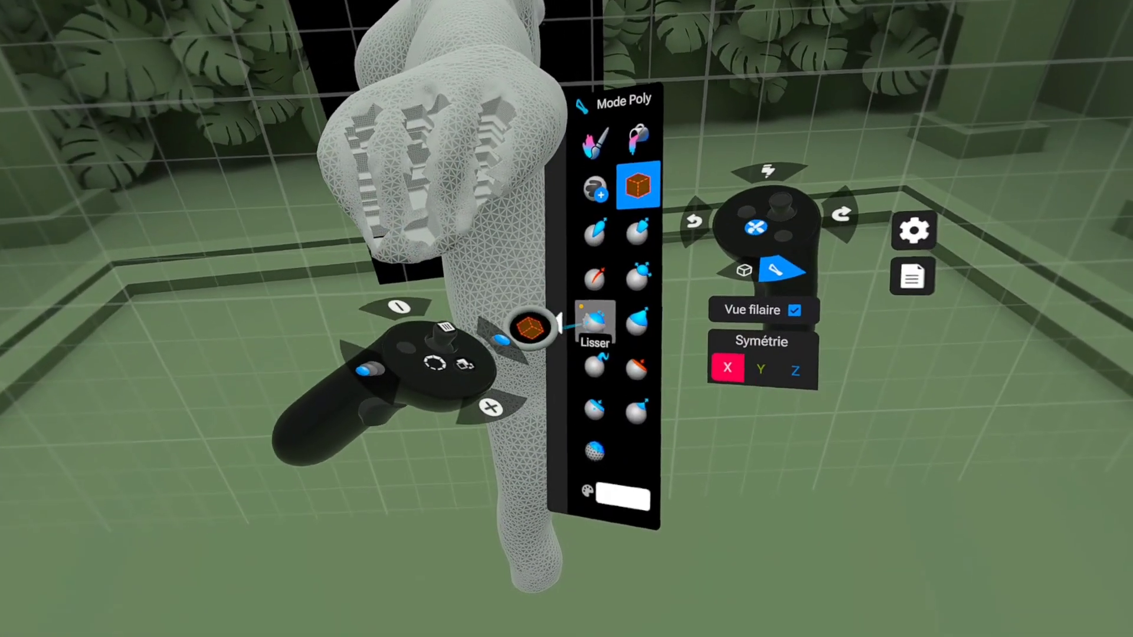
pyautogui.click(594, 321)
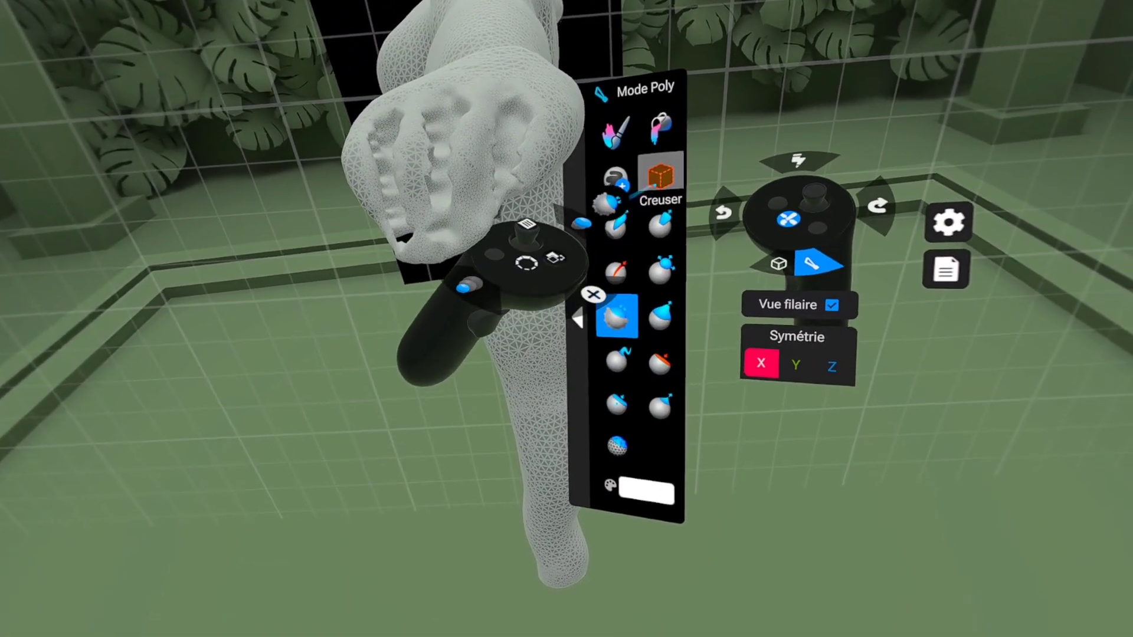
# Step: Try to cut the gaps fully through between the fingers with a resized Creuser tool, and undo the last cut
pyautogui.click(670, 231)
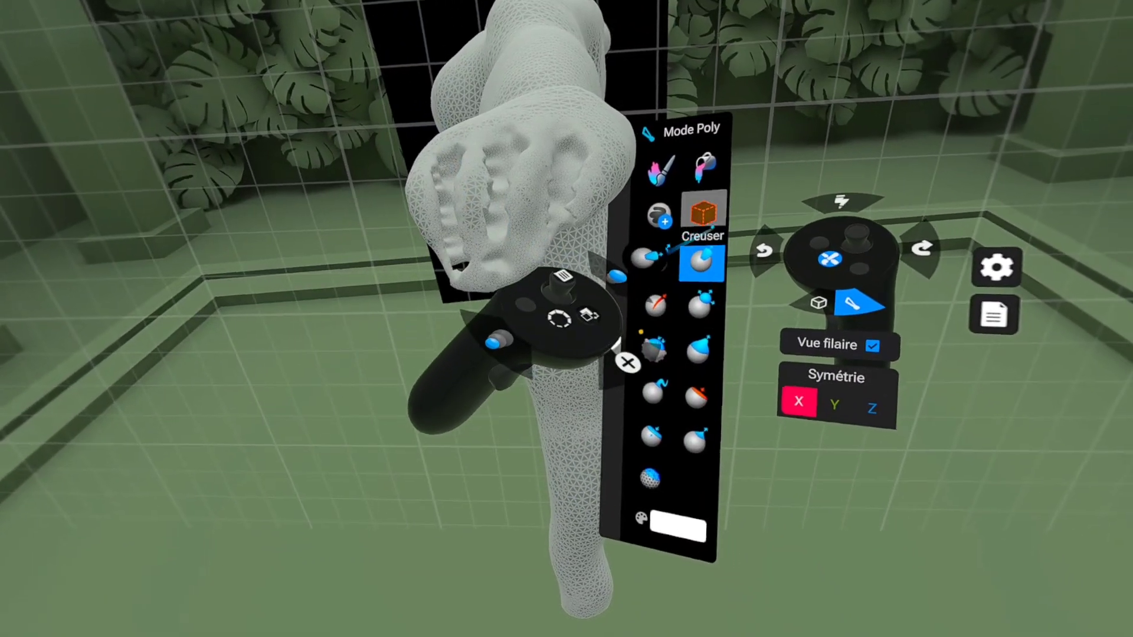
pyautogui.click(762, 219)
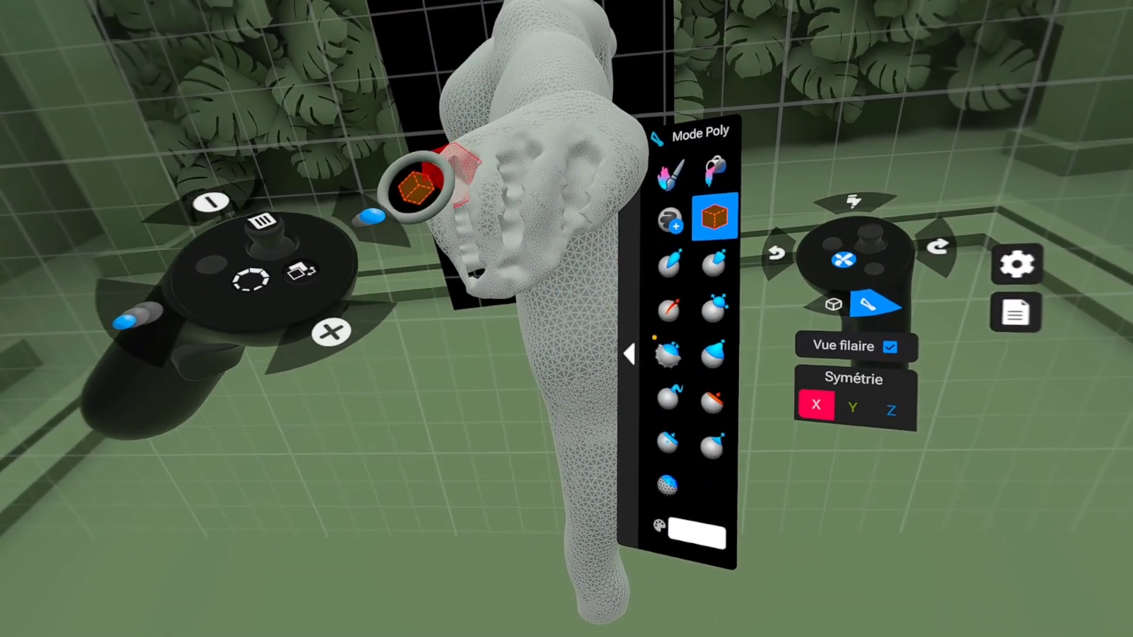
pyautogui.moveTo(448, 232); pyautogui.dragTo(448, 250)
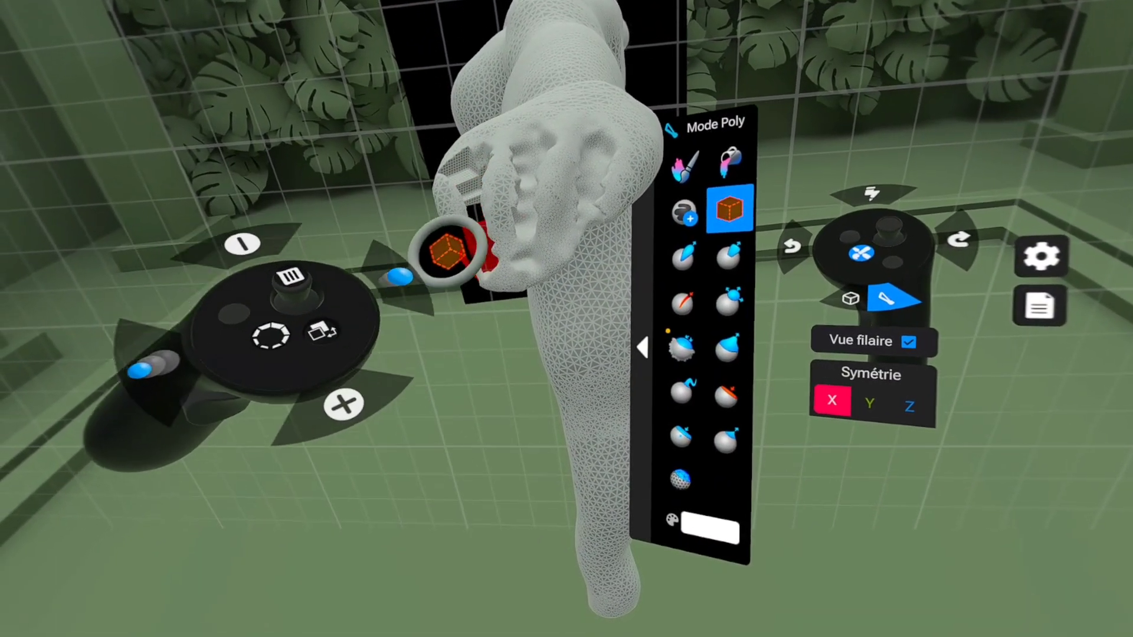
pyautogui.hscroll(-2, 438, 164)
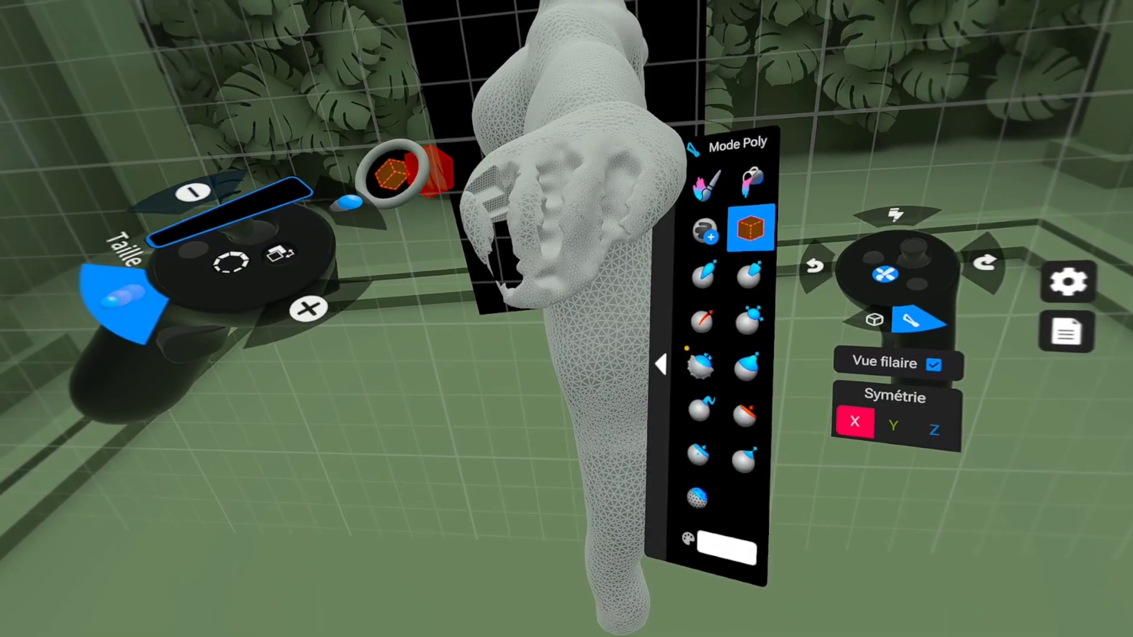
pyautogui.hotkey('ctrl', 'z')
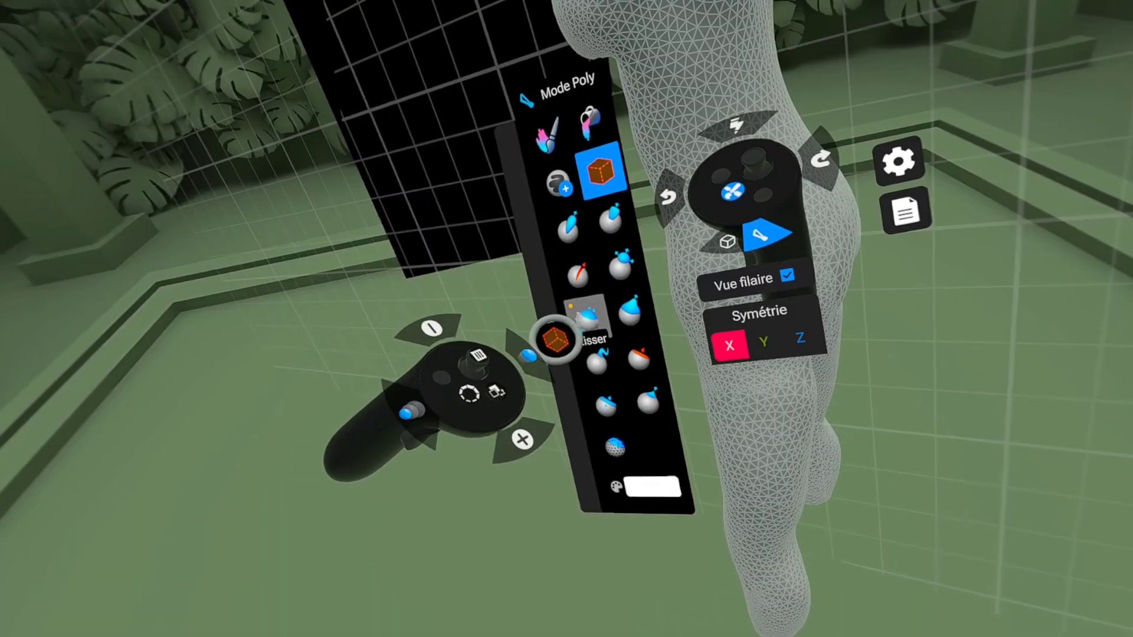
# Step: Smooth the cut hands with Lisser, reshape them by pulling the surface, and flatten the back of the hand
pyautogui.click(568, 329)
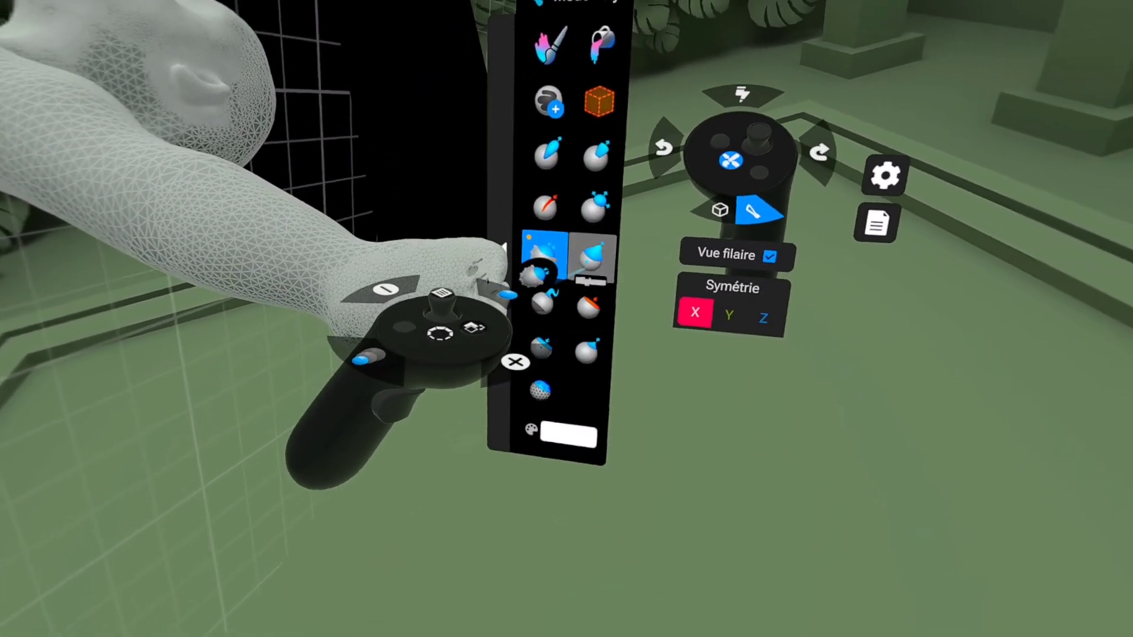
pyautogui.click(584, 252)
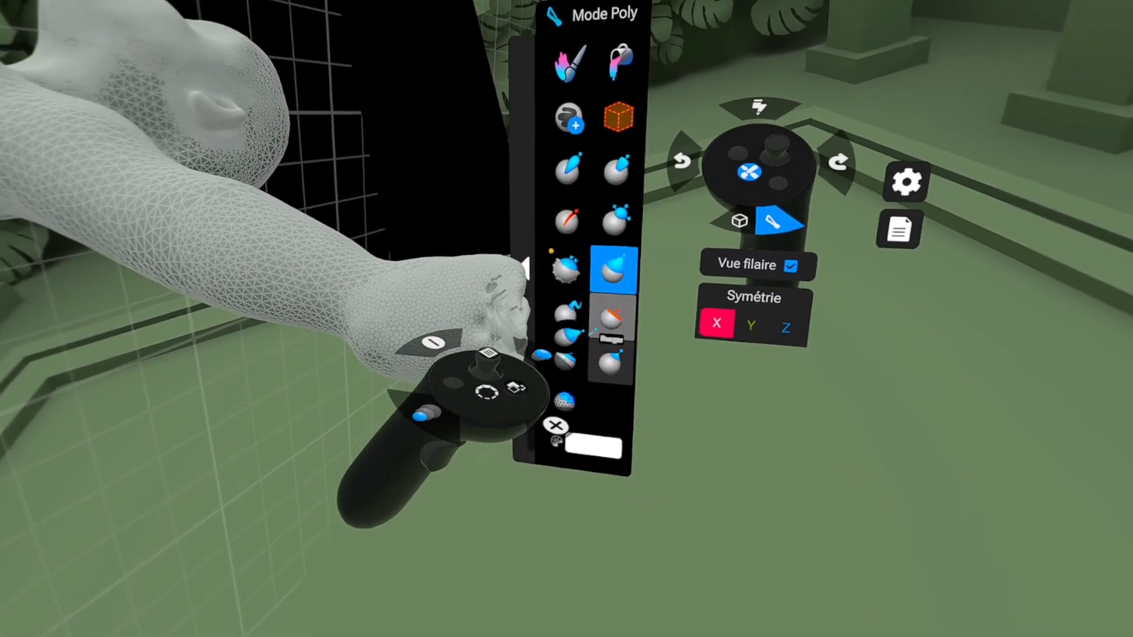
pyautogui.click(619, 312)
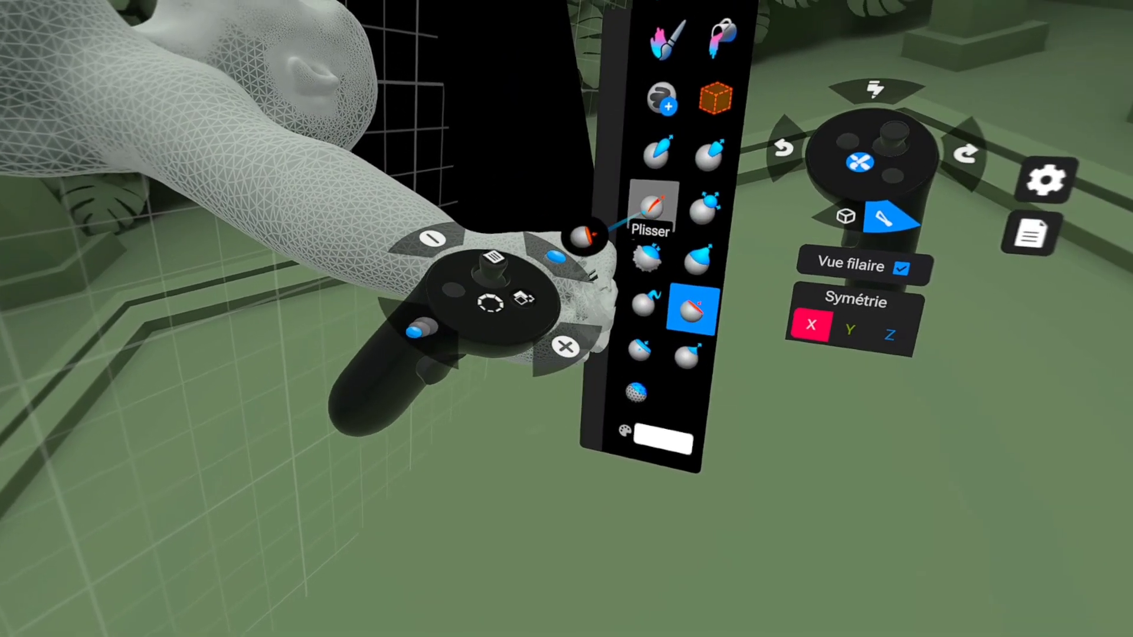
# Step: Define the creases of the palm and fingers with Plisser and soften them with Lisser
pyautogui.click(709, 186)
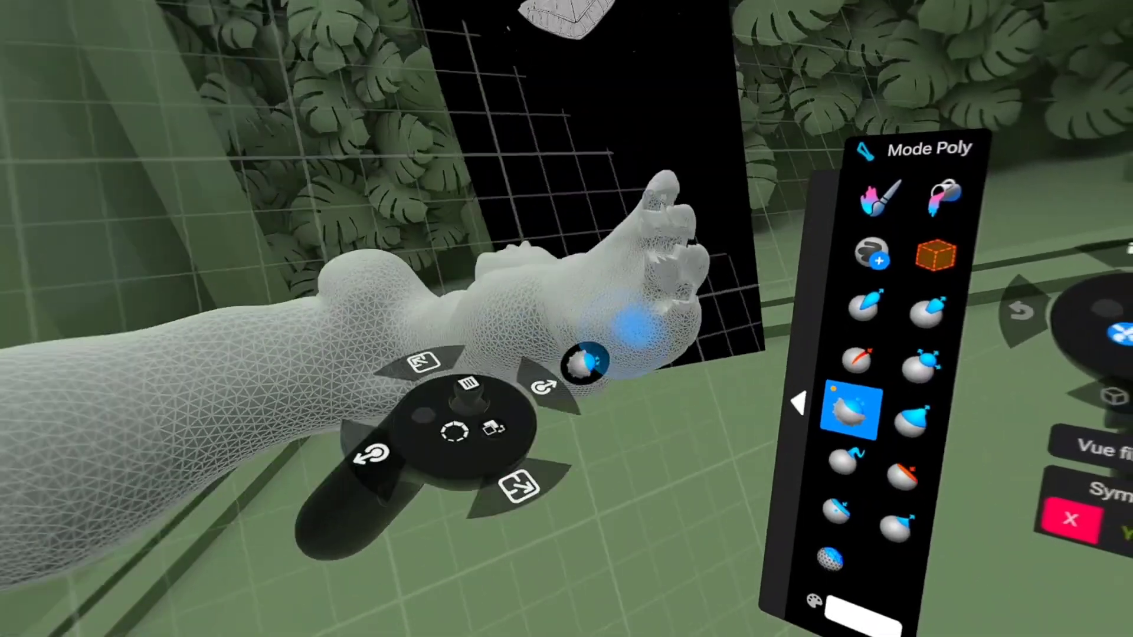
pyautogui.click(678, 264)
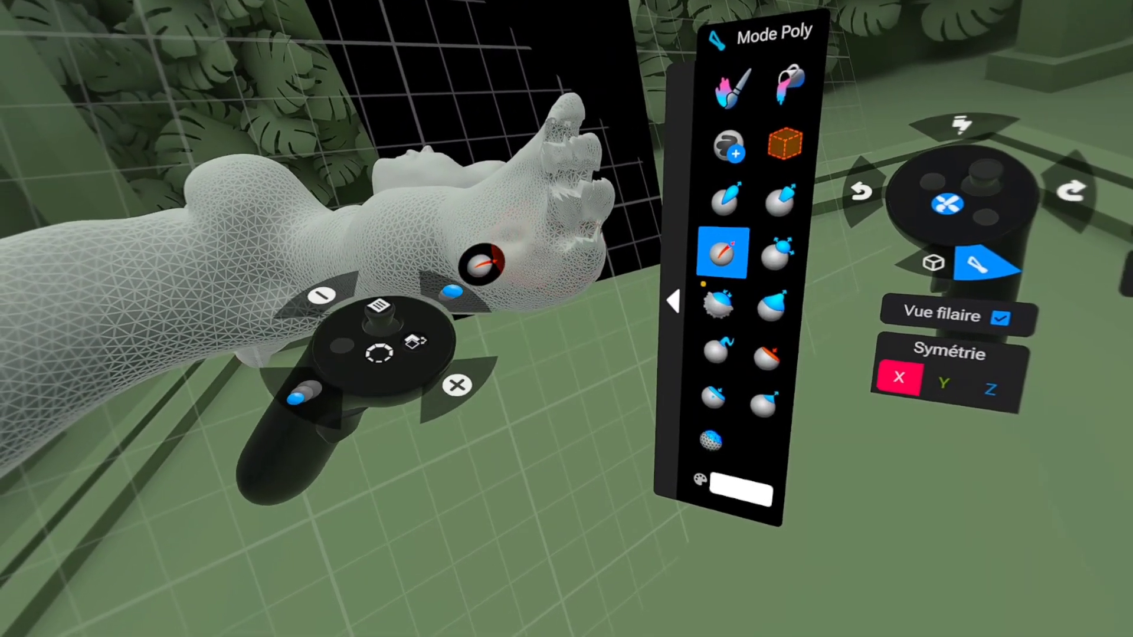
pyautogui.click(724, 304)
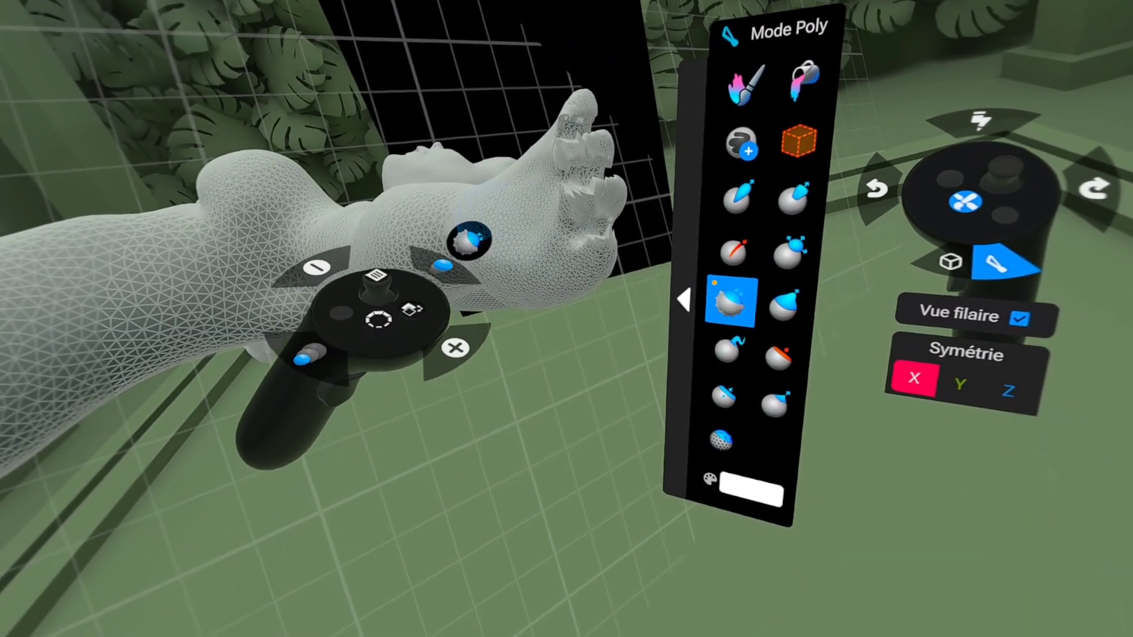
pyautogui.click(734, 253)
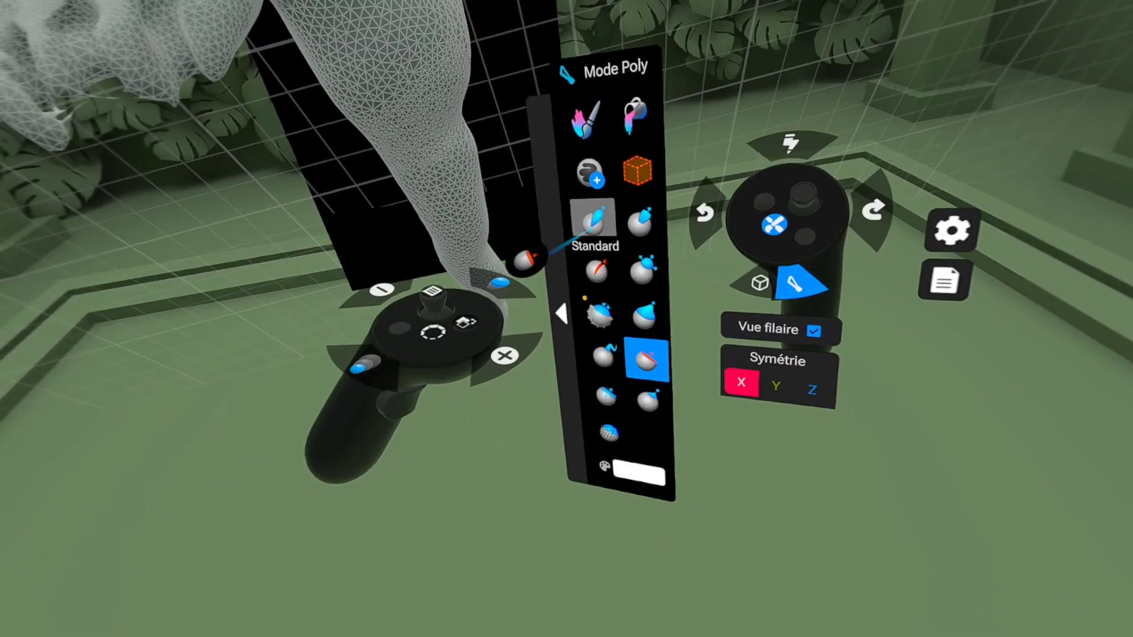
# Step: Cut between the fingers with Creuser and build up the fingers with a resized Standard brush
pyautogui.click(647, 171)
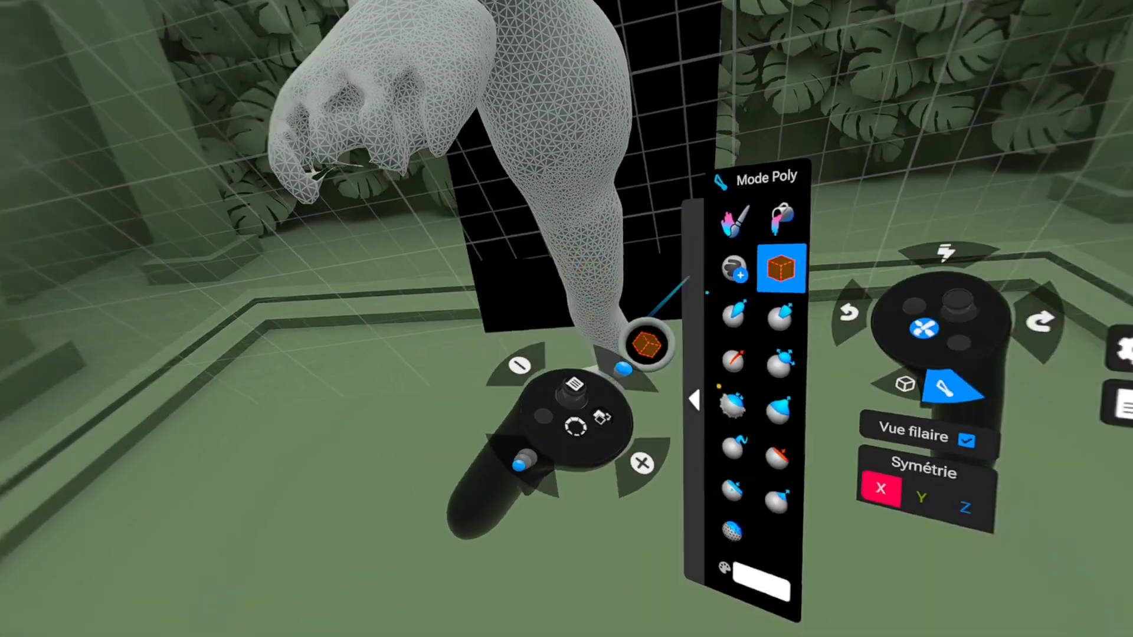
pyautogui.click(882, 362)
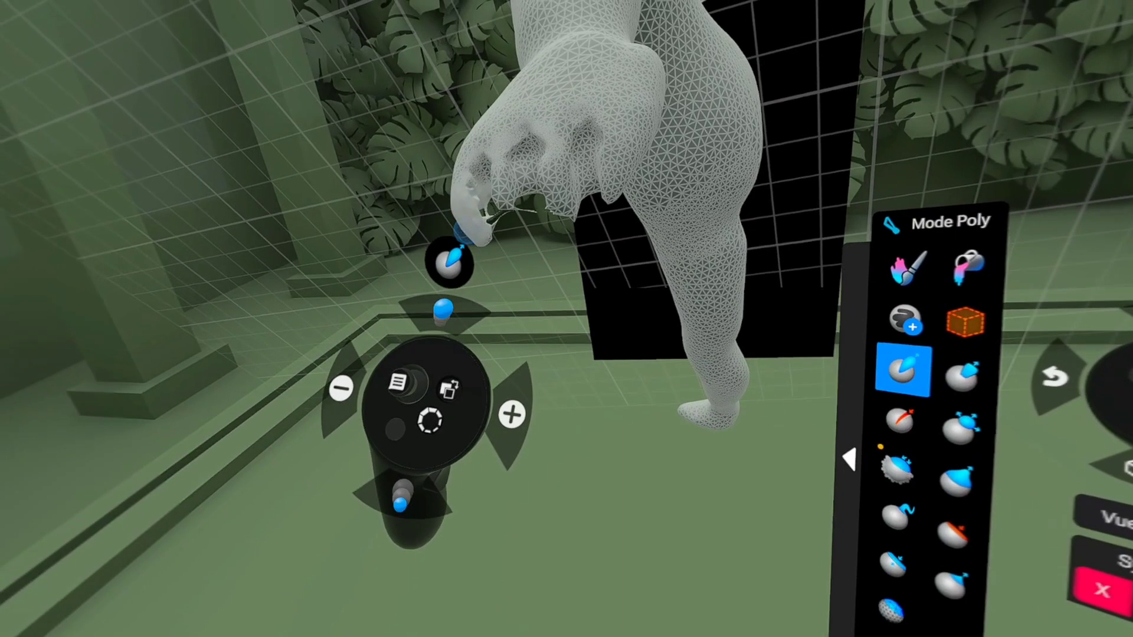
pyautogui.scroll(2, 436, 178)
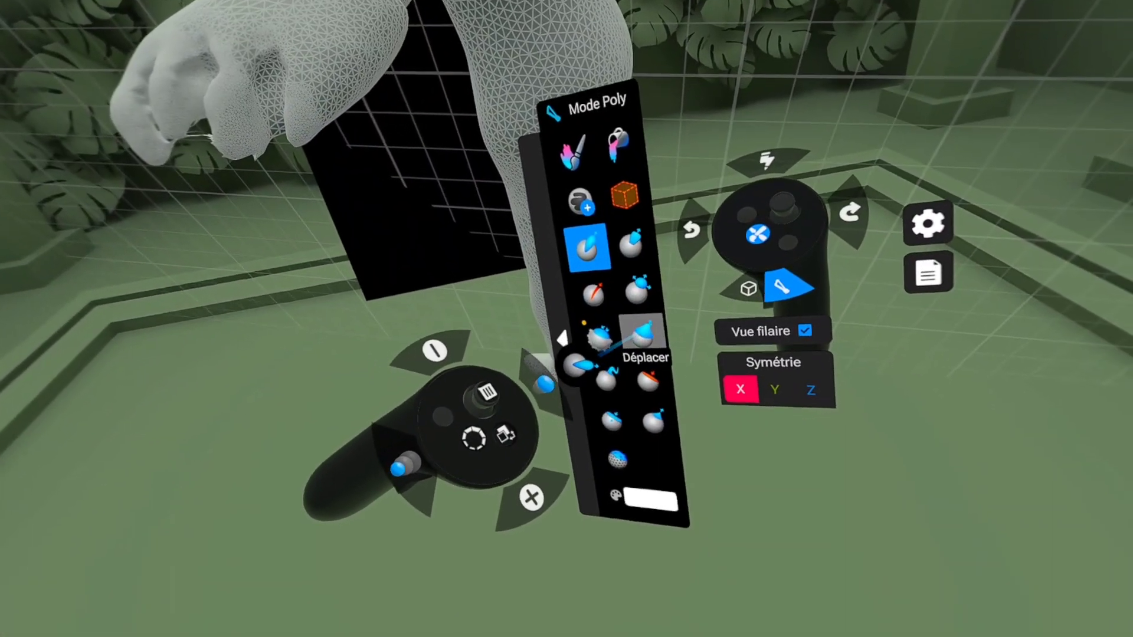
# Step: Reshape the fingers, deepen their separations with a smaller Plisser brush, and carve the remaining gaps with Creuser
pyautogui.click(642, 334)
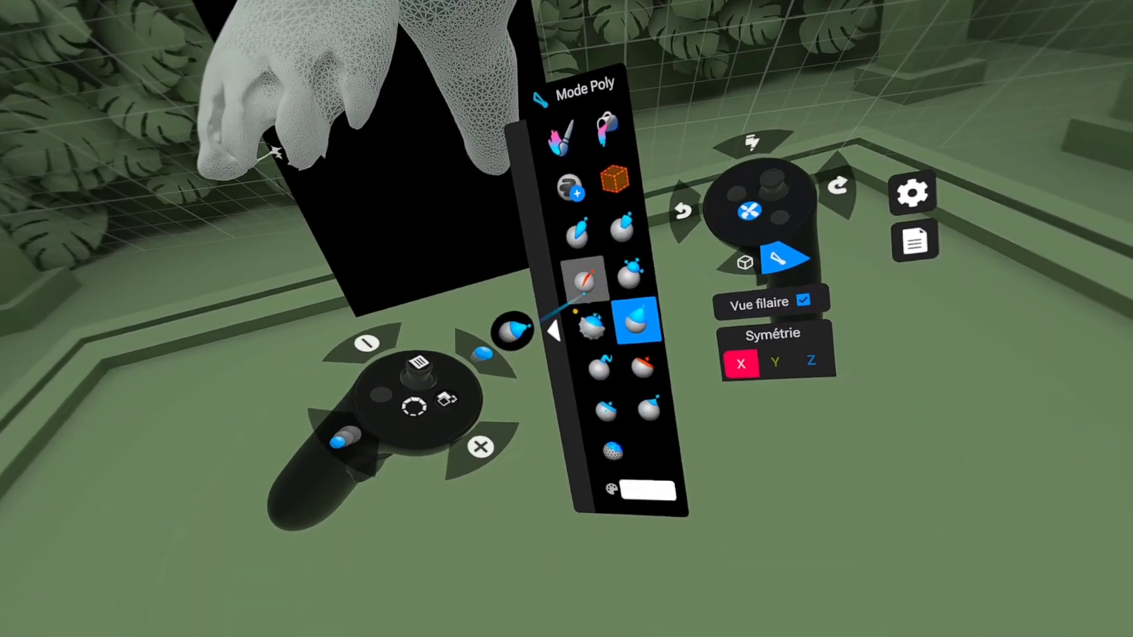
pyautogui.click(584, 282)
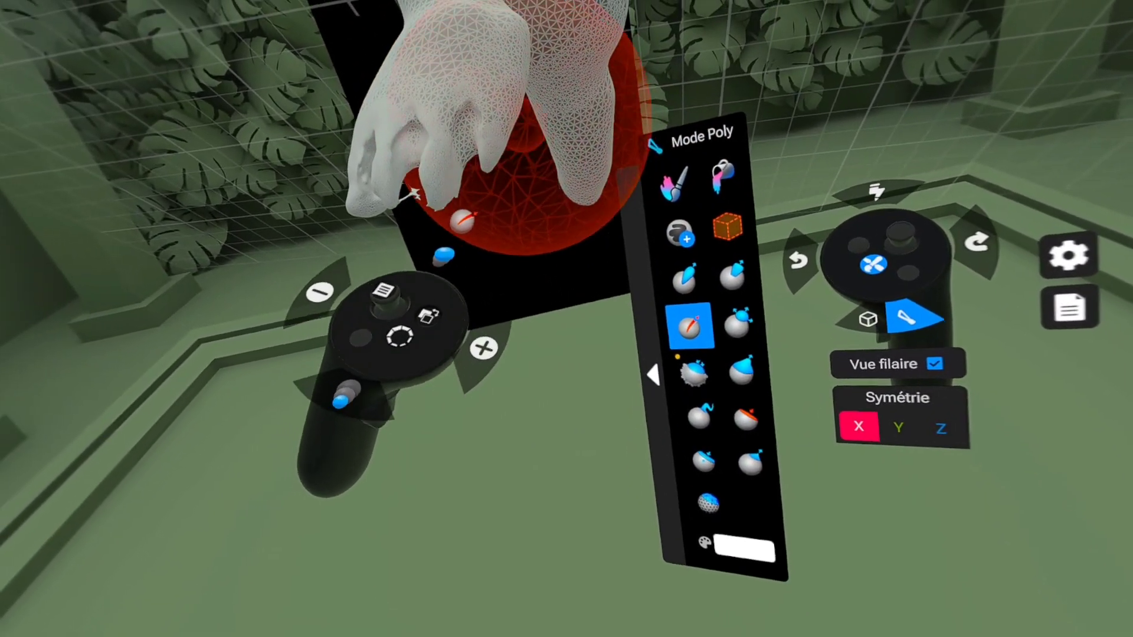
pyautogui.scroll(-3, 526, 180)
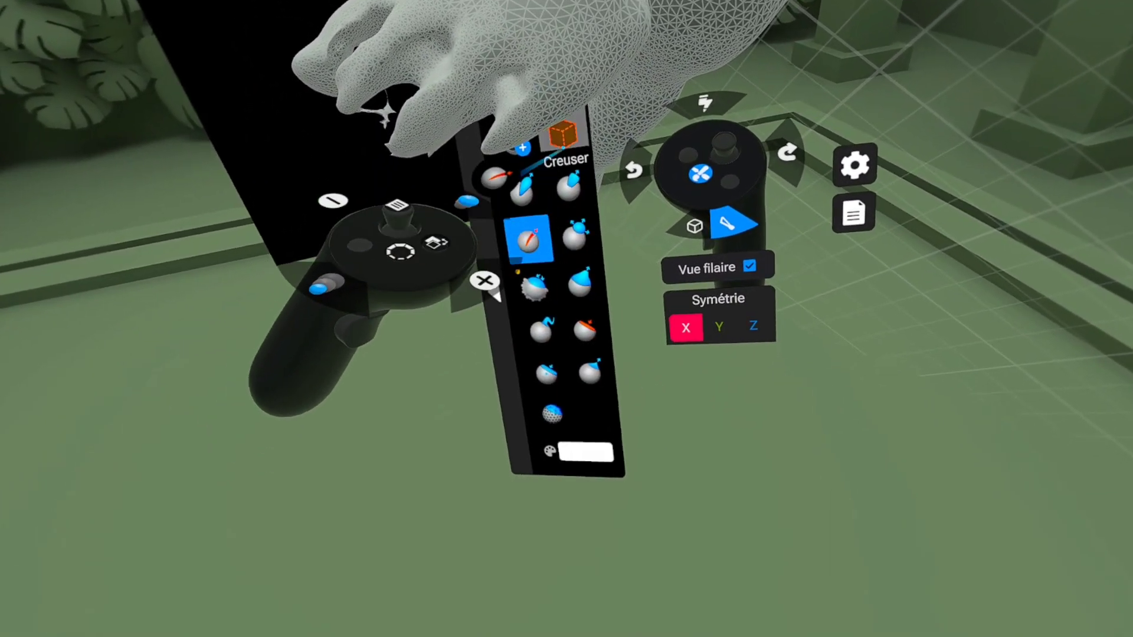
pyautogui.click(561, 138)
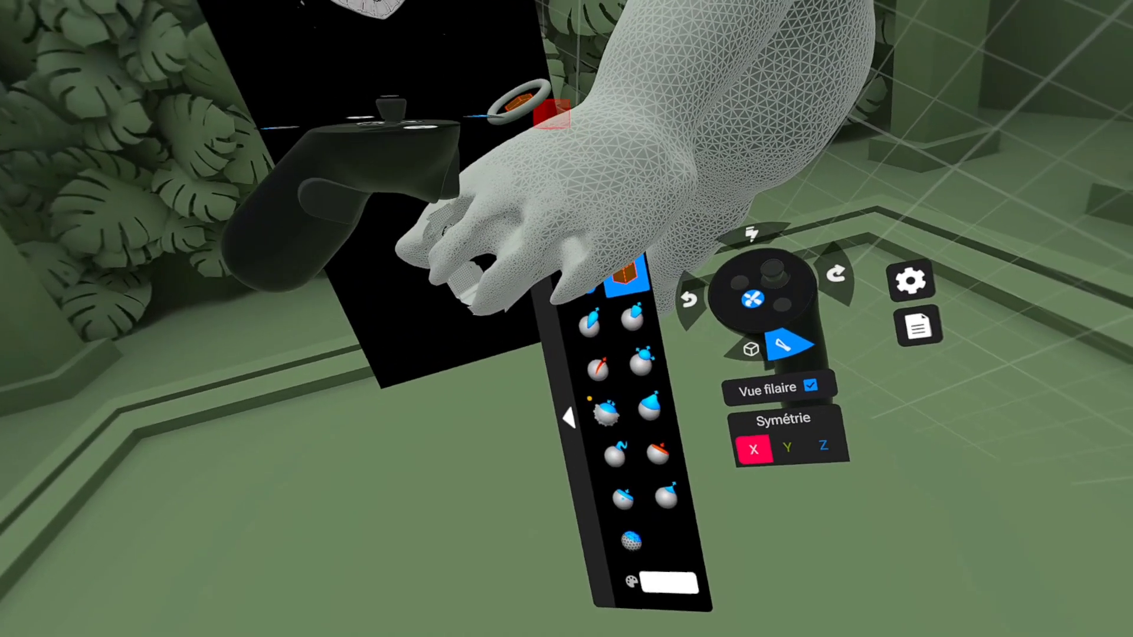
# Step: Undo the recent finger edits step by step, back to the roughly carved fingers
pyautogui.hotkey('ctrl', 'z')
pyautogui.hotkey('ctrl', 'z')
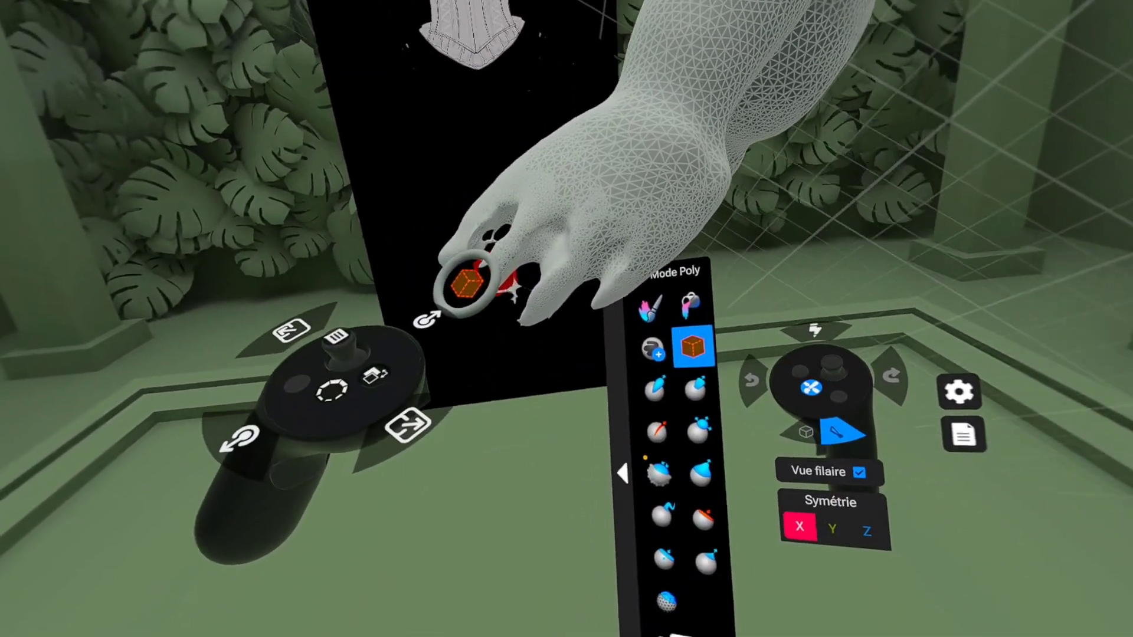
pyautogui.hotkey('ctrl', 'z')
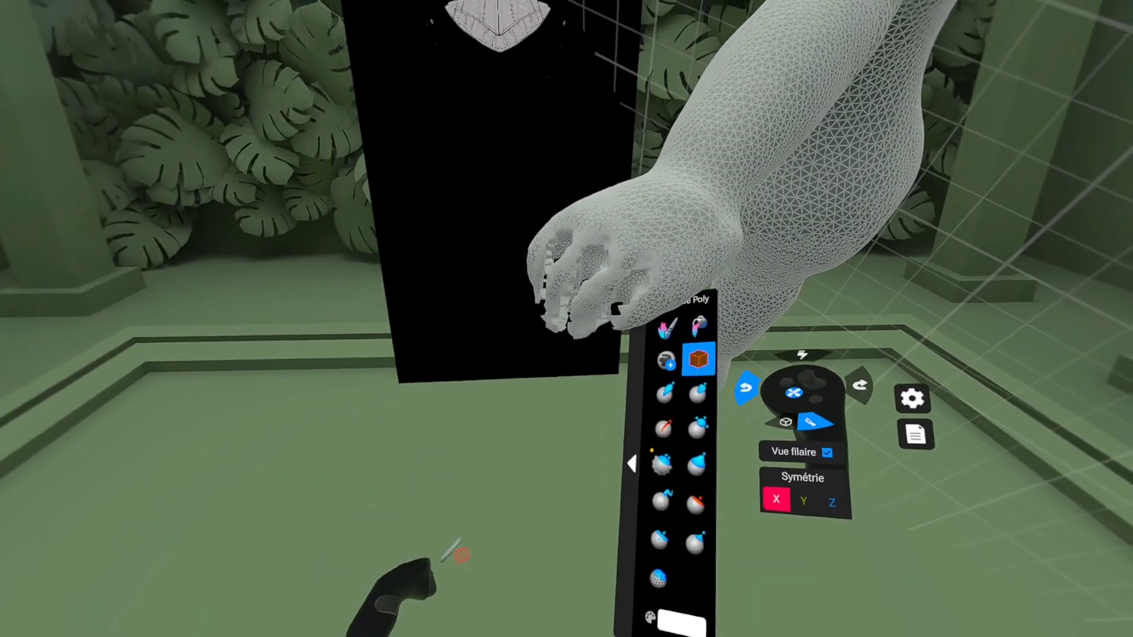
pyautogui.hotkey('ctrl', 'z')
pyautogui.hotkey('ctrl', 'z')
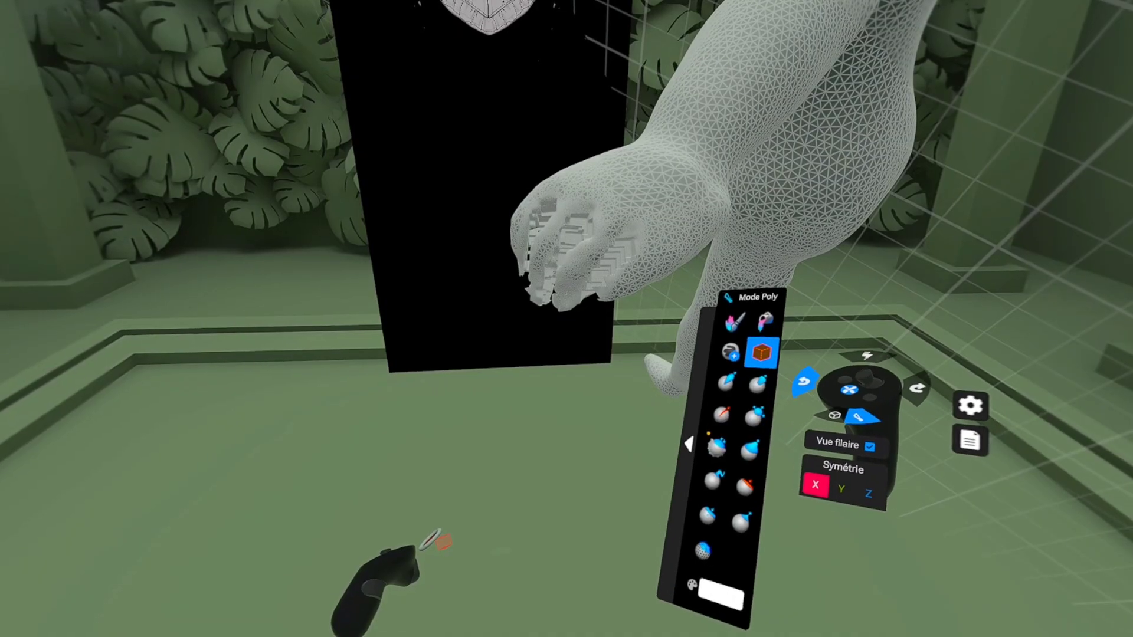
pyautogui.hotkey('ctrl', 'z')
pyautogui.hotkey('ctrl', 'z')
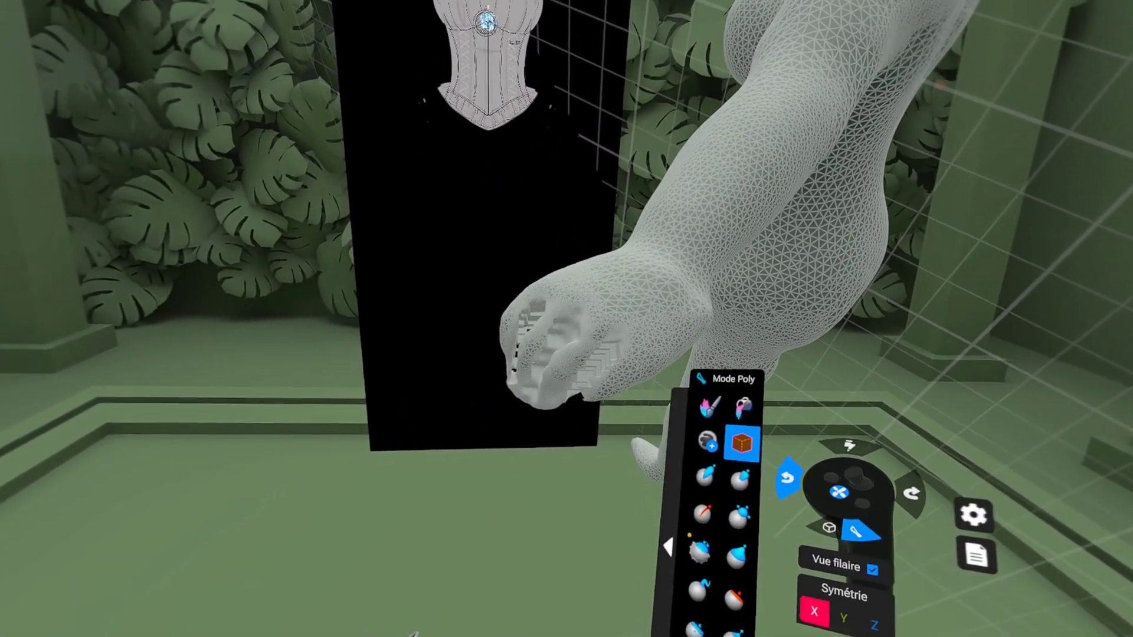
pyautogui.hotkey('ctrl', 'z')
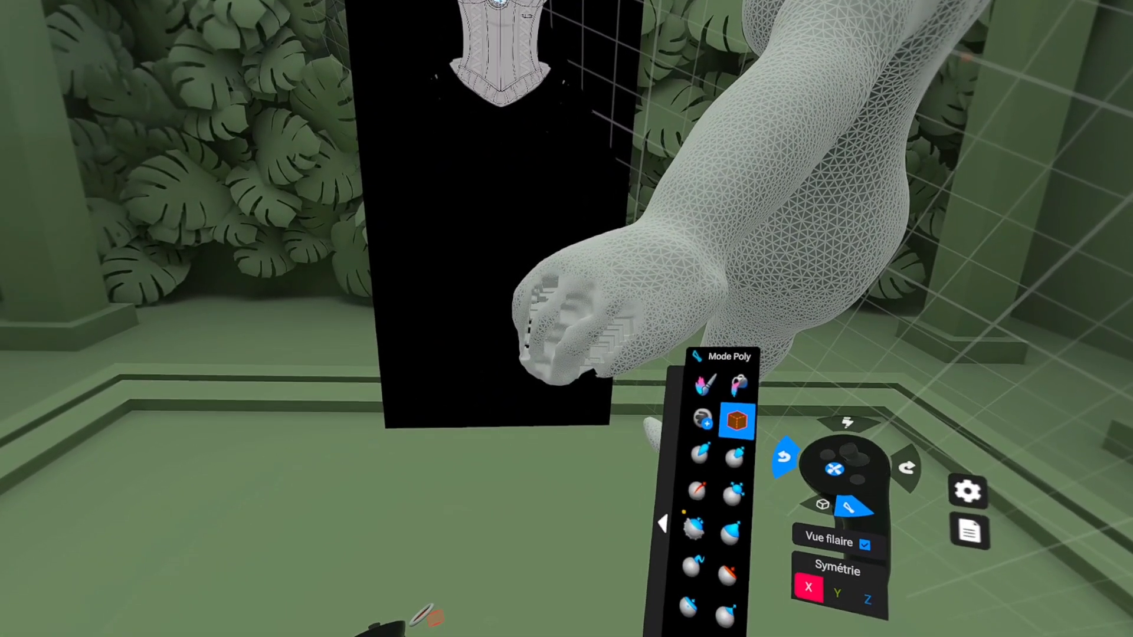
pyautogui.hotkey('ctrl', 'z')
pyautogui.hotkey('ctrl', 'z')
pyautogui.hotkey('ctrl', 'z')
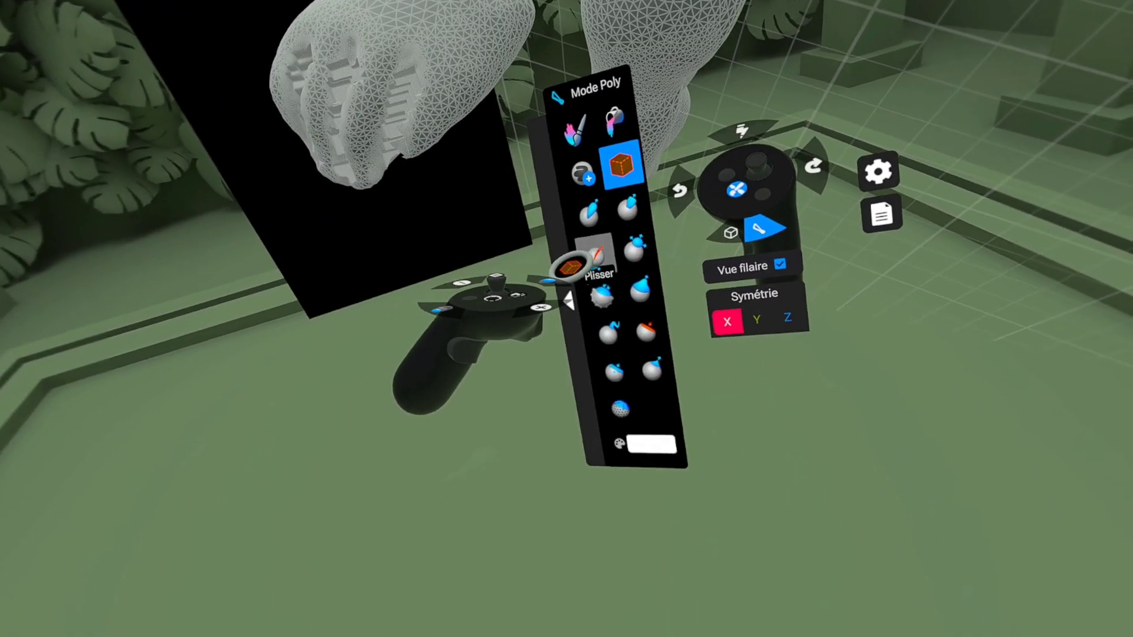
# Step: Smooth the carved fingers away into a plain mitten-shaped hand with Lisser, touching up the surface with Plisser
pyautogui.click(600, 286)
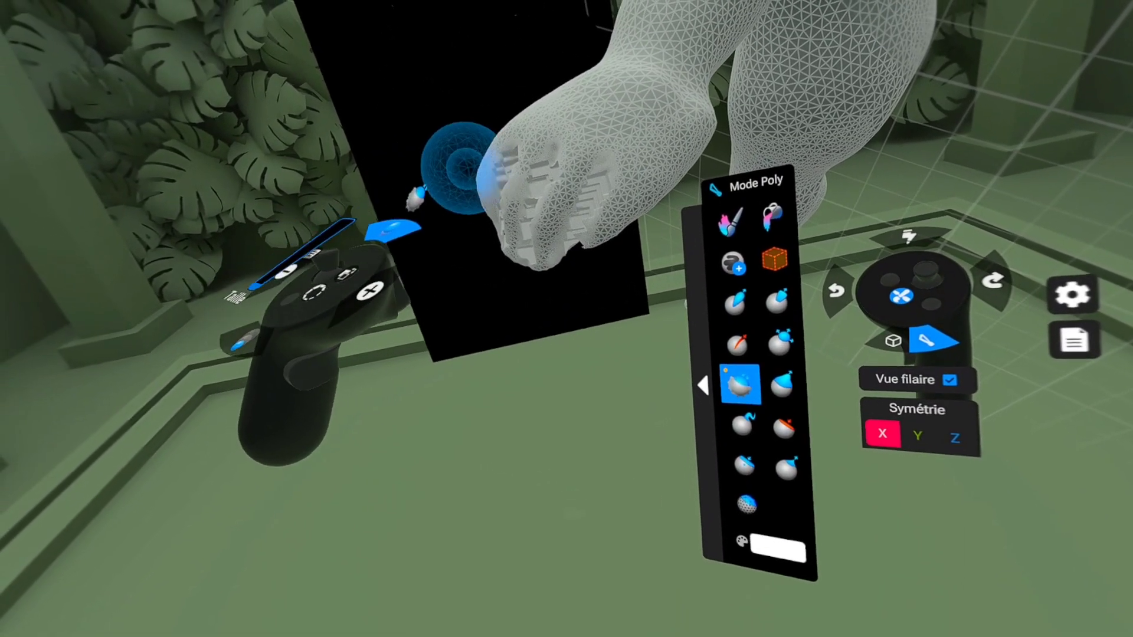
pyautogui.moveTo(466, 168)
pyautogui.mouseDown()
pyautogui.moveTo(531, 192)
pyautogui.moveTo(581, 247)
pyautogui.moveTo(482, 227)
pyautogui.mouseUp()
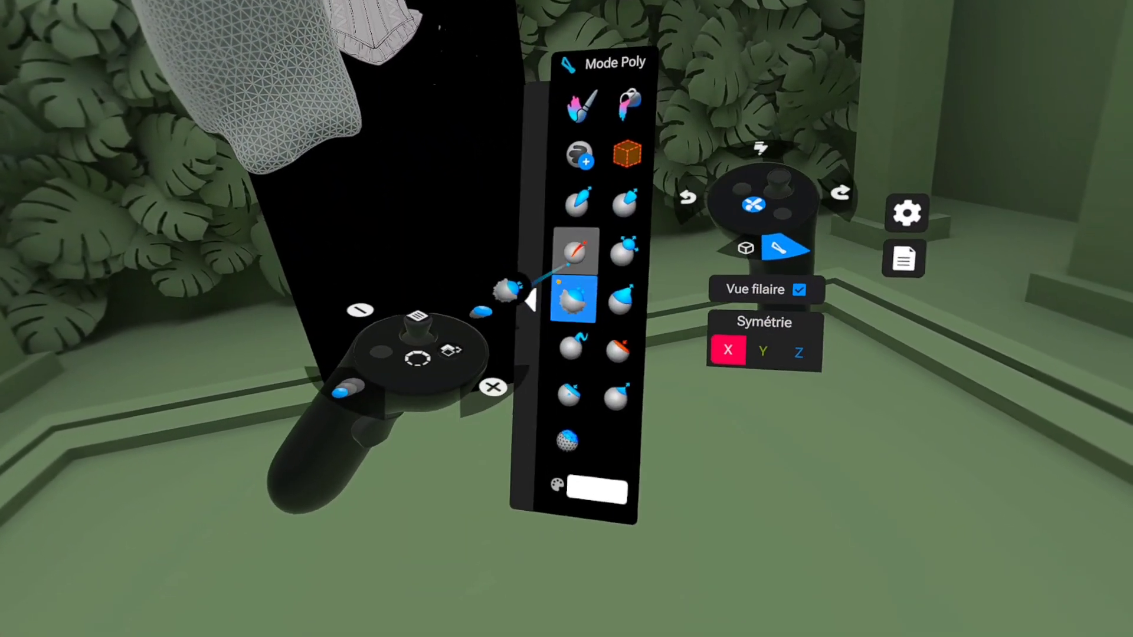
pyautogui.click(575, 251)
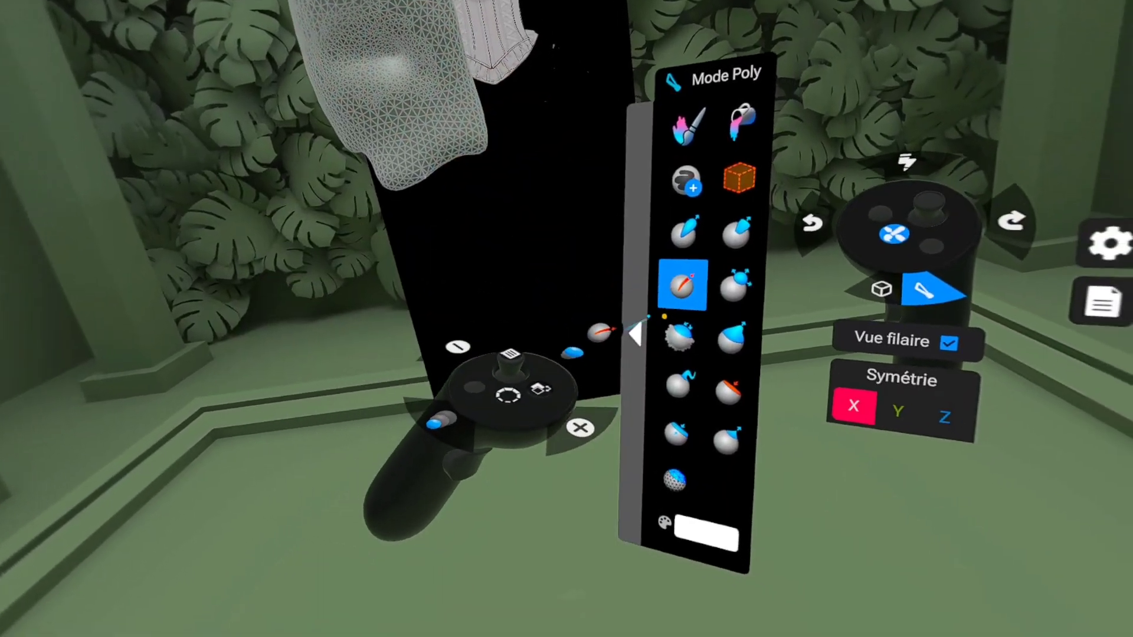
pyautogui.click(777, 389)
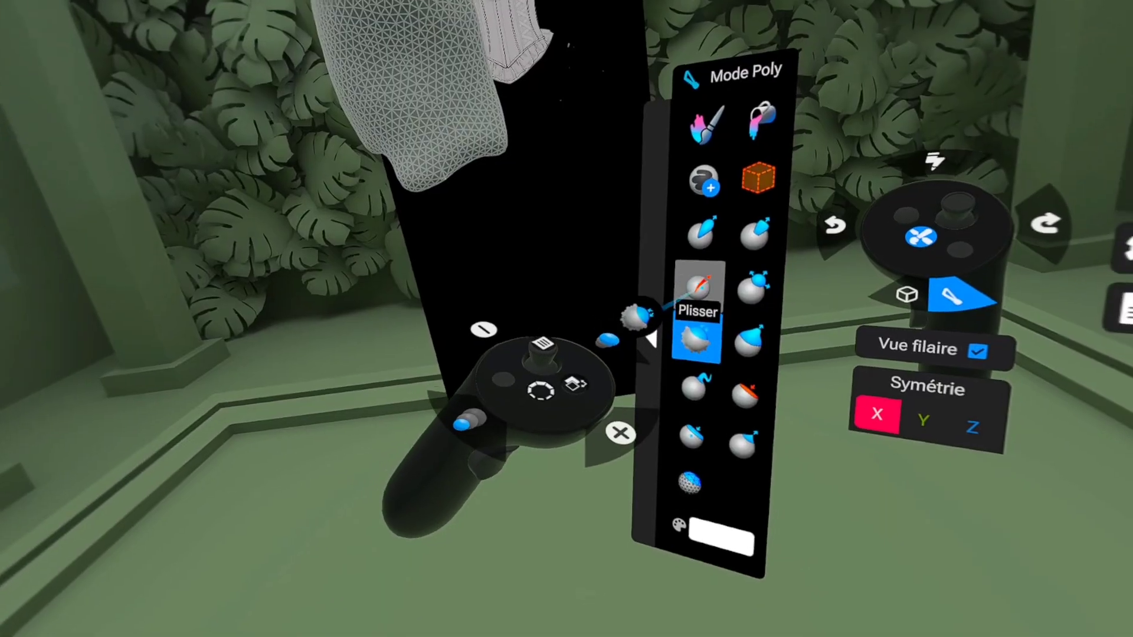
pyautogui.click(793, 330)
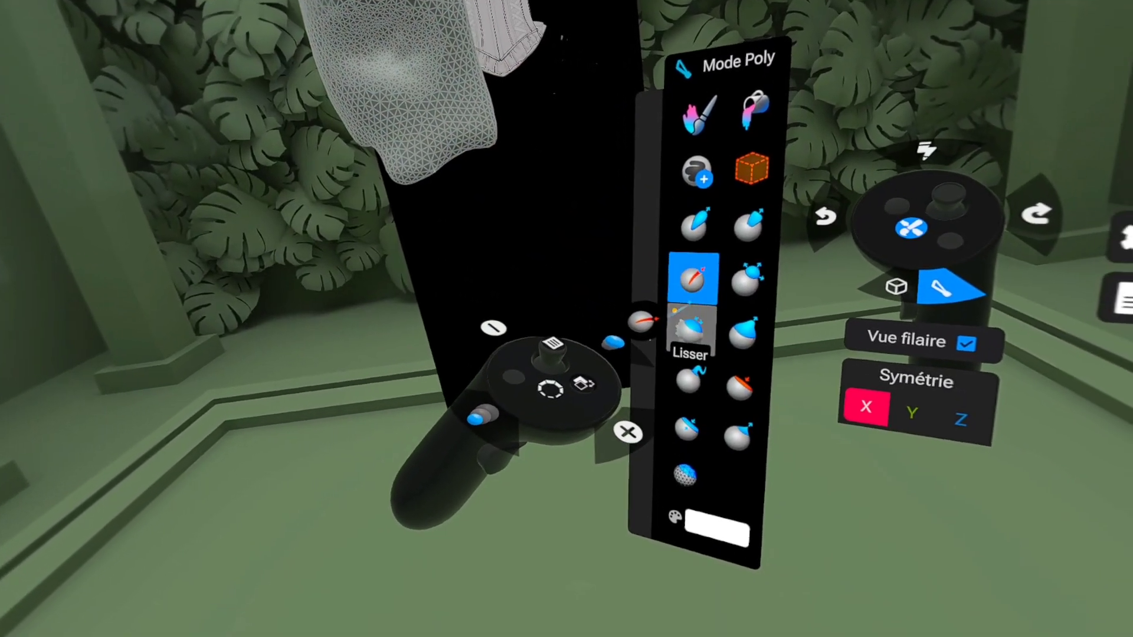
pyautogui.click(753, 353)
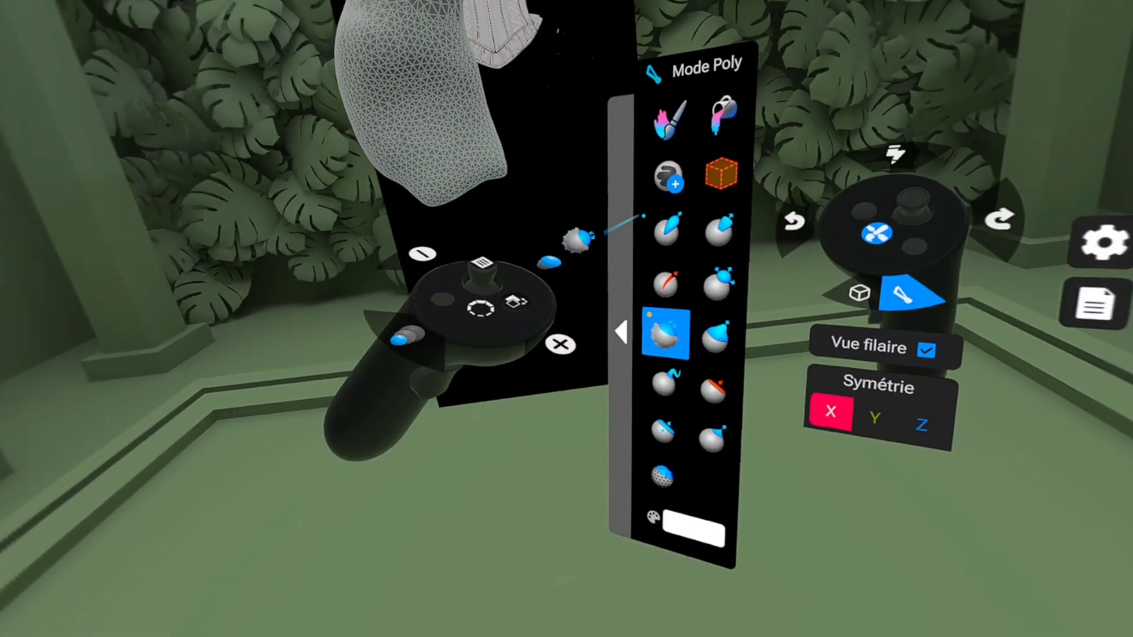
# Step: Pull a first pointed finger out of the edge of the smoothed hand and smooth it with Lisser
pyautogui.click(640, 229)
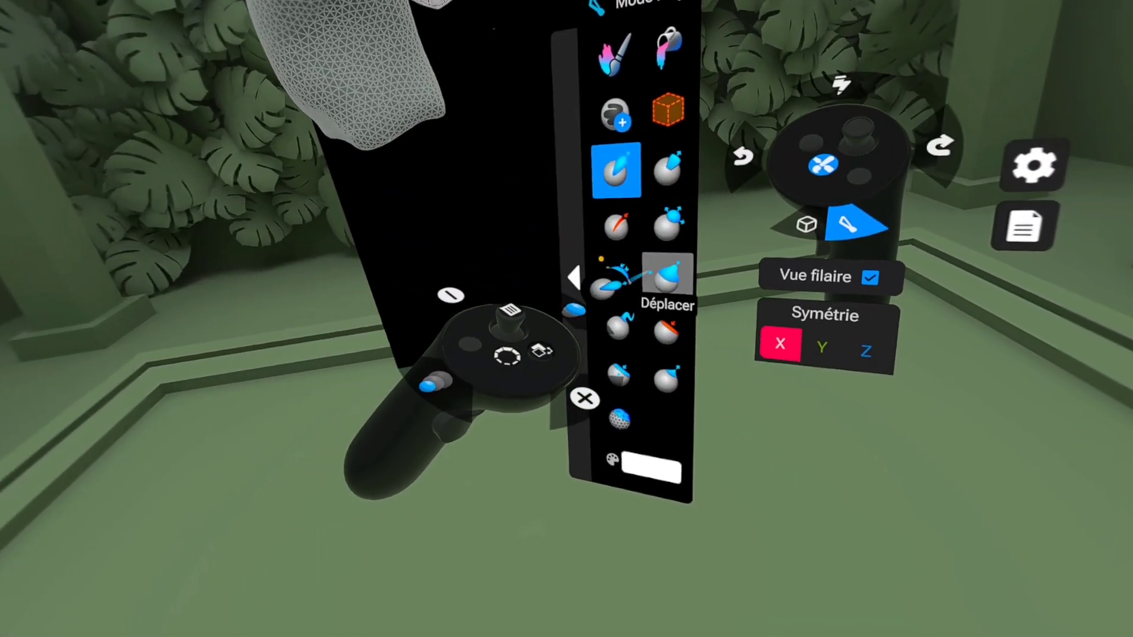
pyautogui.click(664, 278)
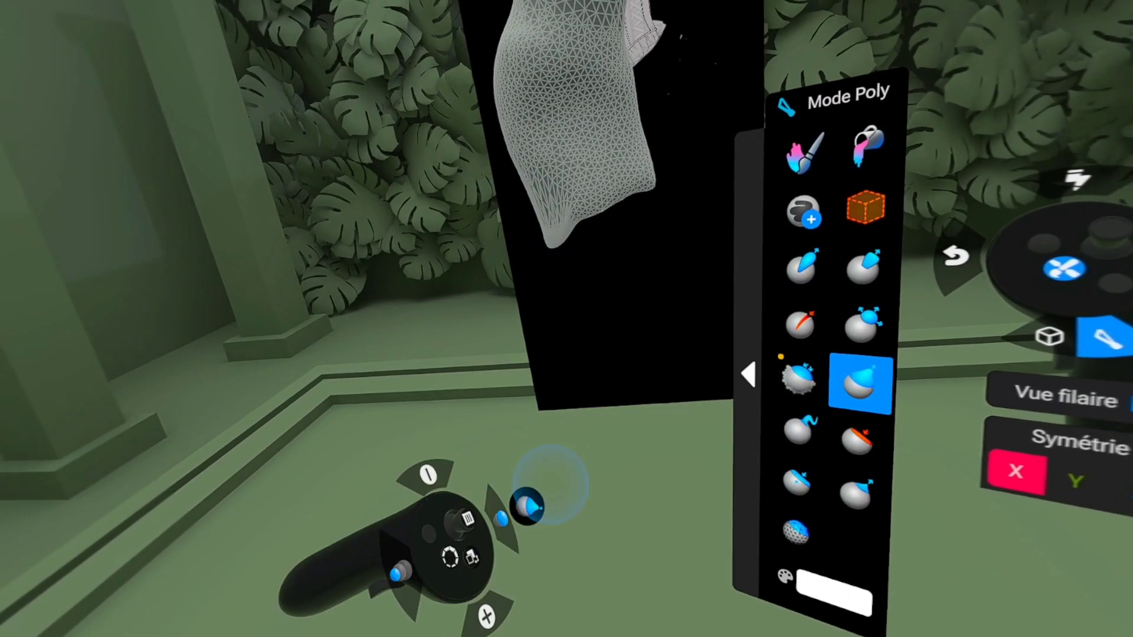
pyautogui.moveTo(571, 349); pyautogui.dragTo(544, 617)
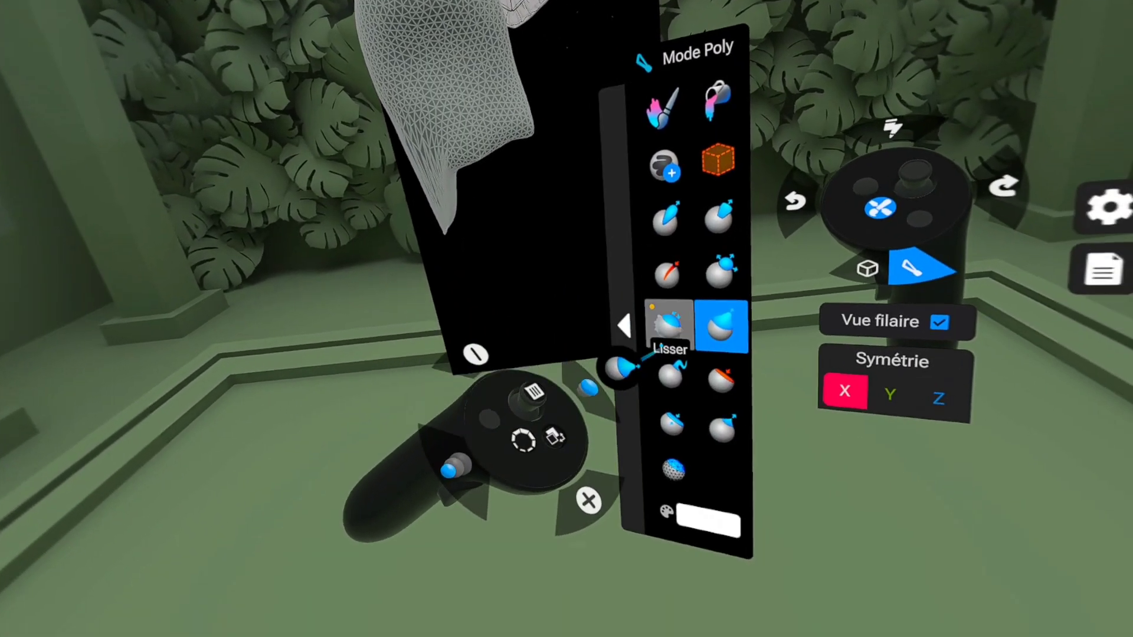
pyautogui.click(797, 378)
pyautogui.moveTo(398, 137); pyautogui.dragTo(498, 222)
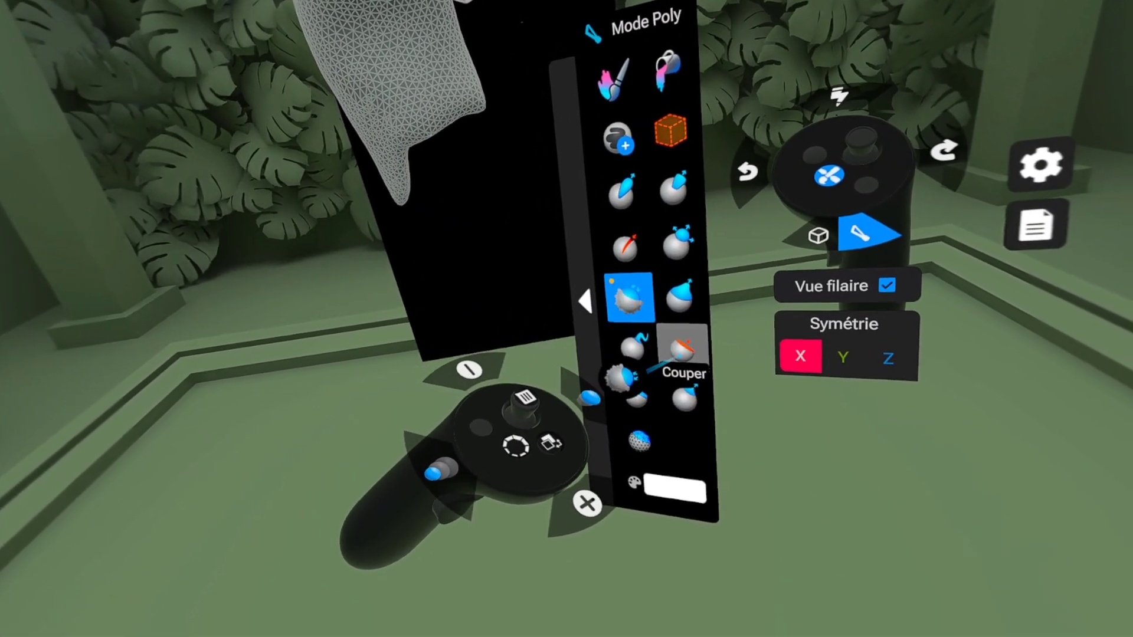
# Step: Pull the three remaining fingers out of the end of the hand beside the first one
pyautogui.click(679, 295)
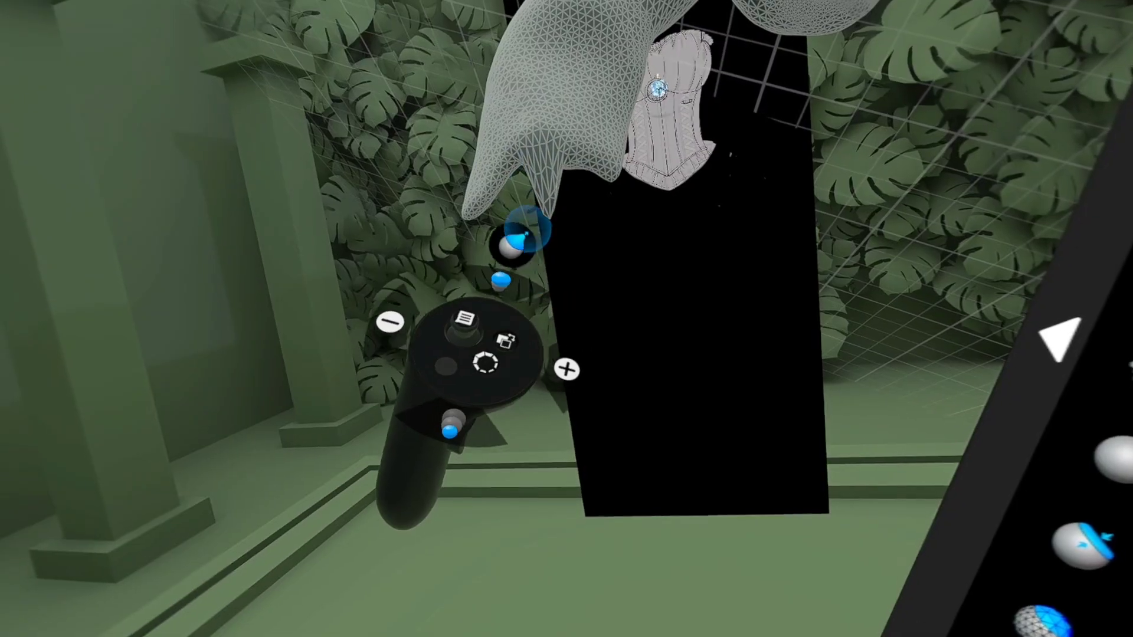
pyautogui.hscroll(2, 551, 214)
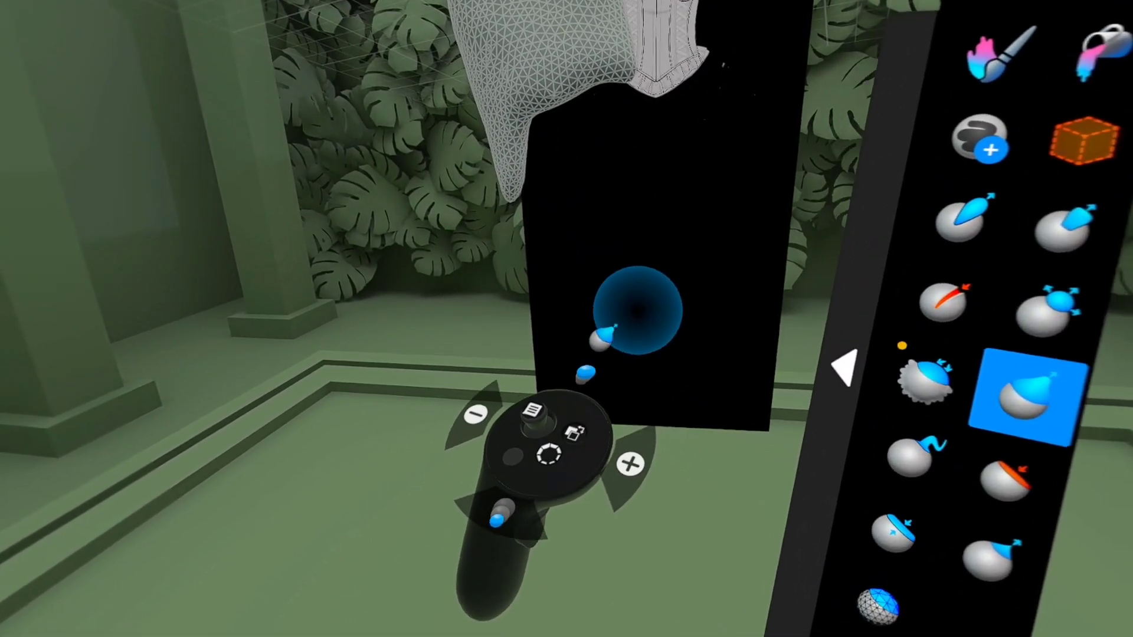
pyautogui.scroll(3, 594, 141)
pyautogui.scroll(-5, 596, 159)
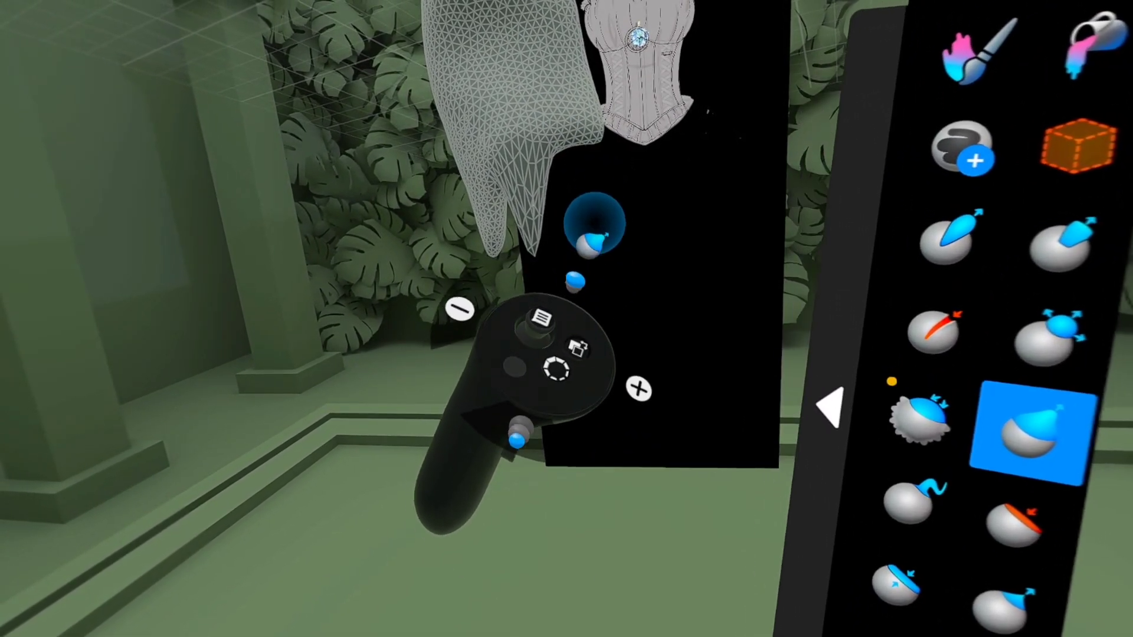
pyautogui.moveTo(572, 176); pyautogui.dragTo(544, 228)
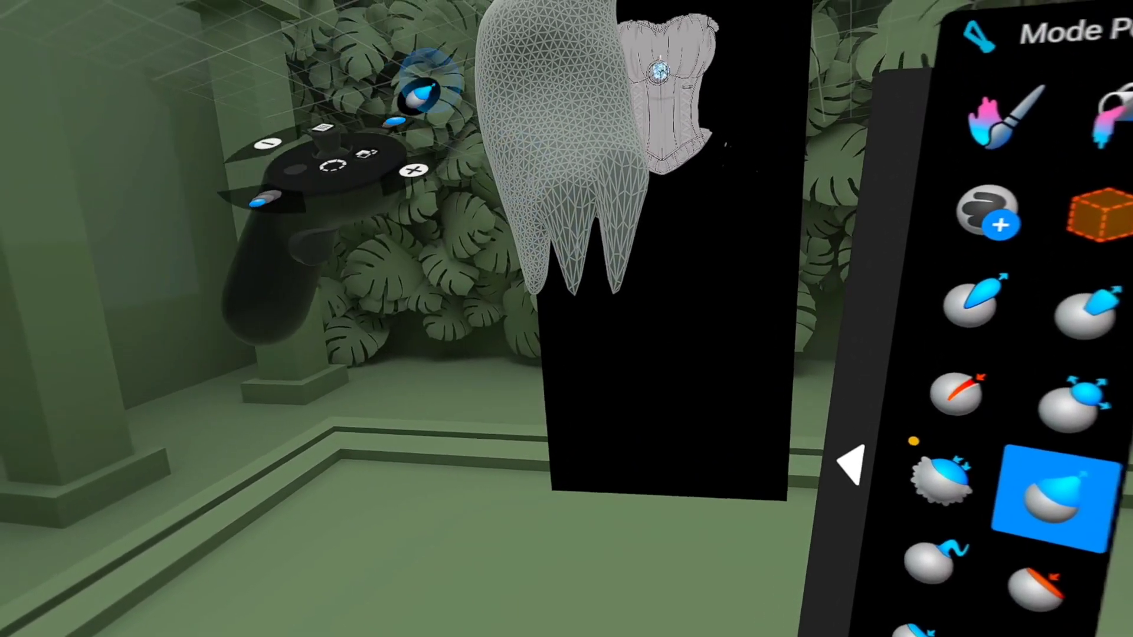
pyautogui.moveTo(417, 101); pyautogui.dragTo(562, 279, button='middle')
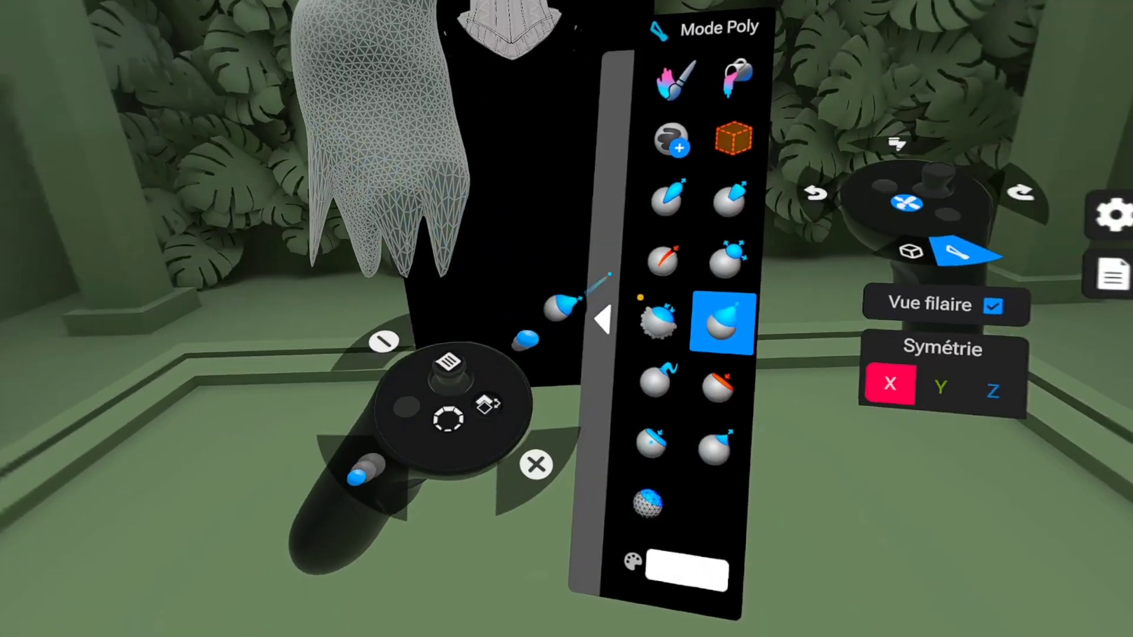
# Step: Smooth the pulled-out fingers with Lisser, add volume to them with the Standard brush, and blend the surface again
pyautogui.click(658, 321)
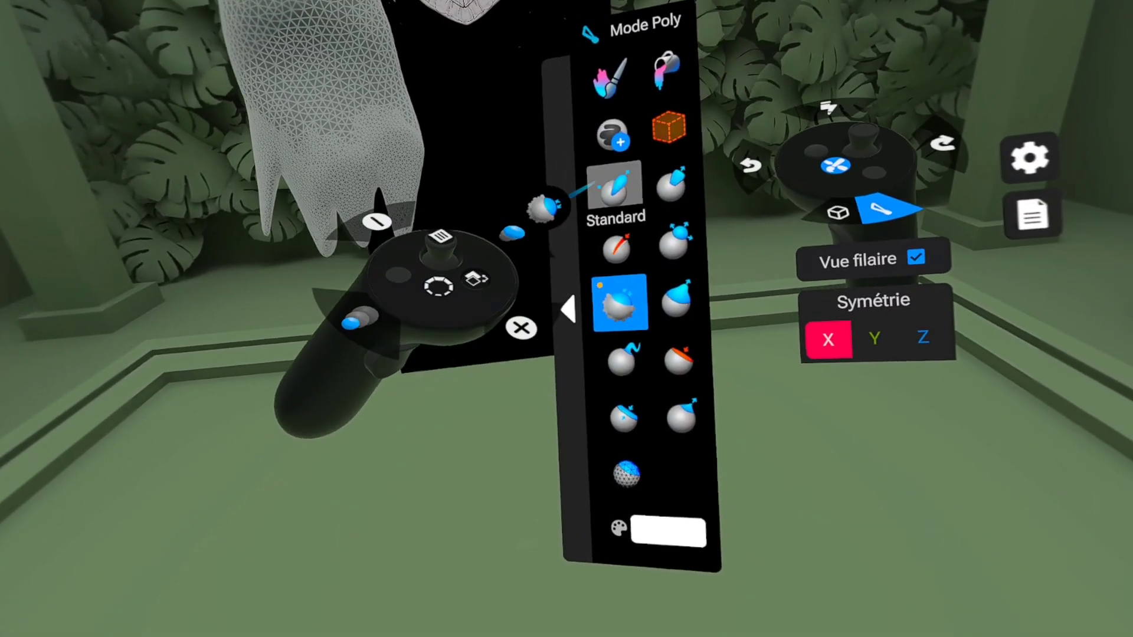
pyautogui.click(614, 186)
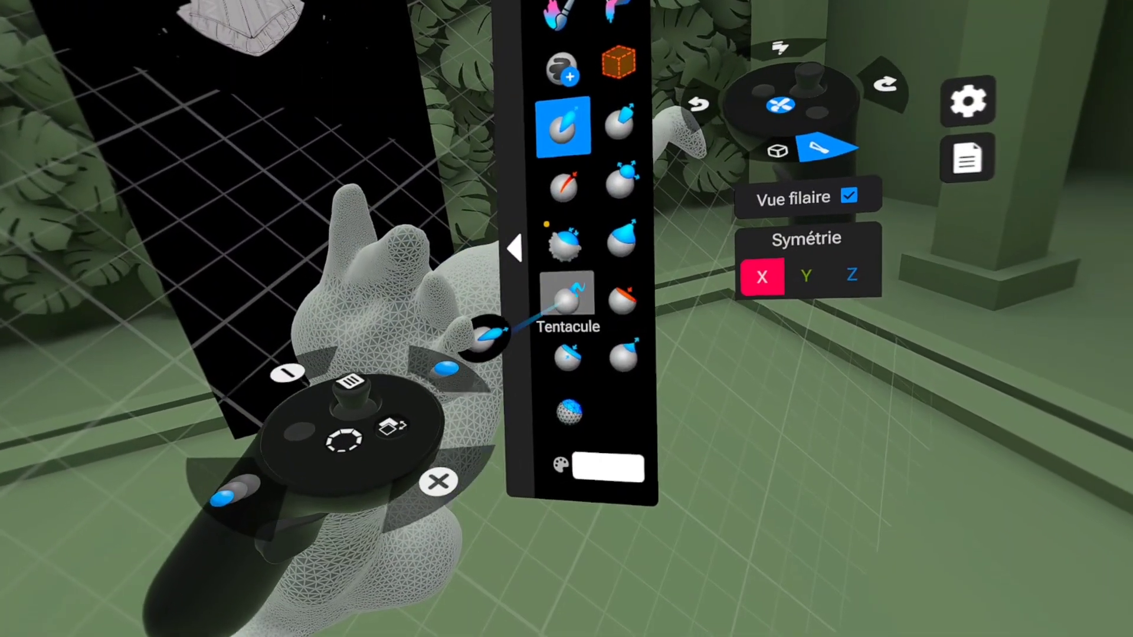
pyautogui.click(564, 242)
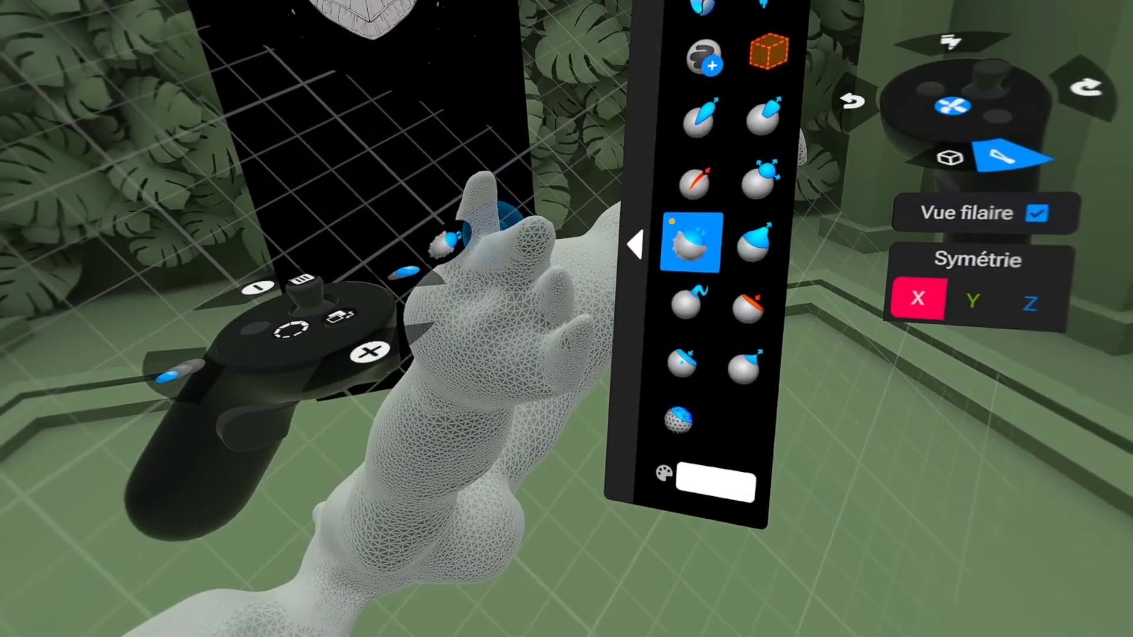
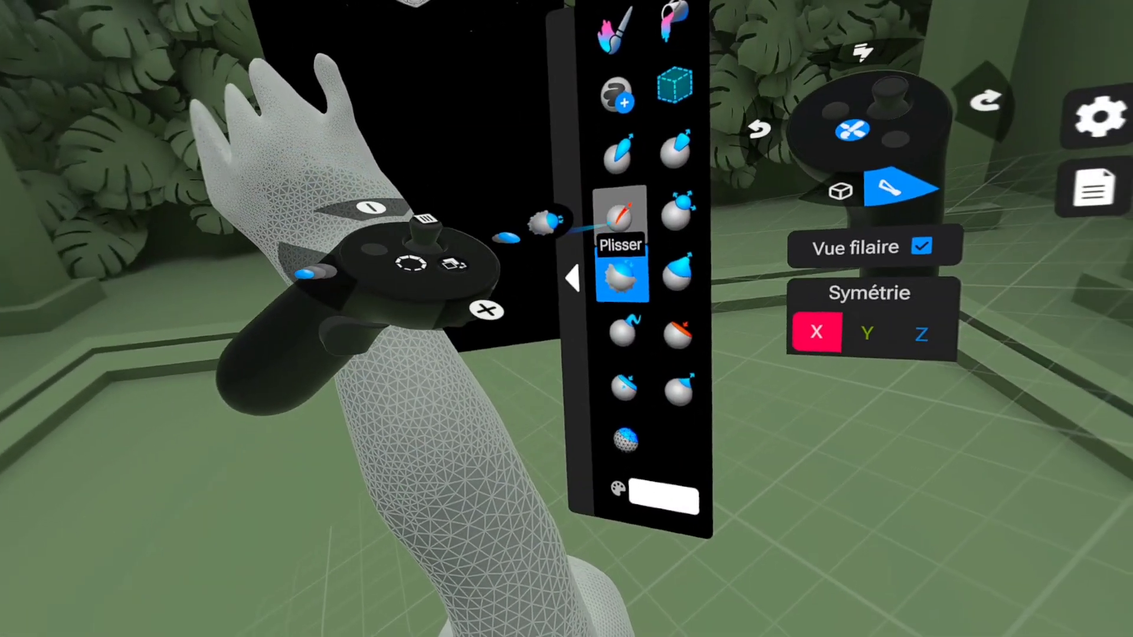
# Step: Refine the four fingers and the hand's surface with Plisser, Lisser and Couper strokes
pyautogui.click(815, 232)
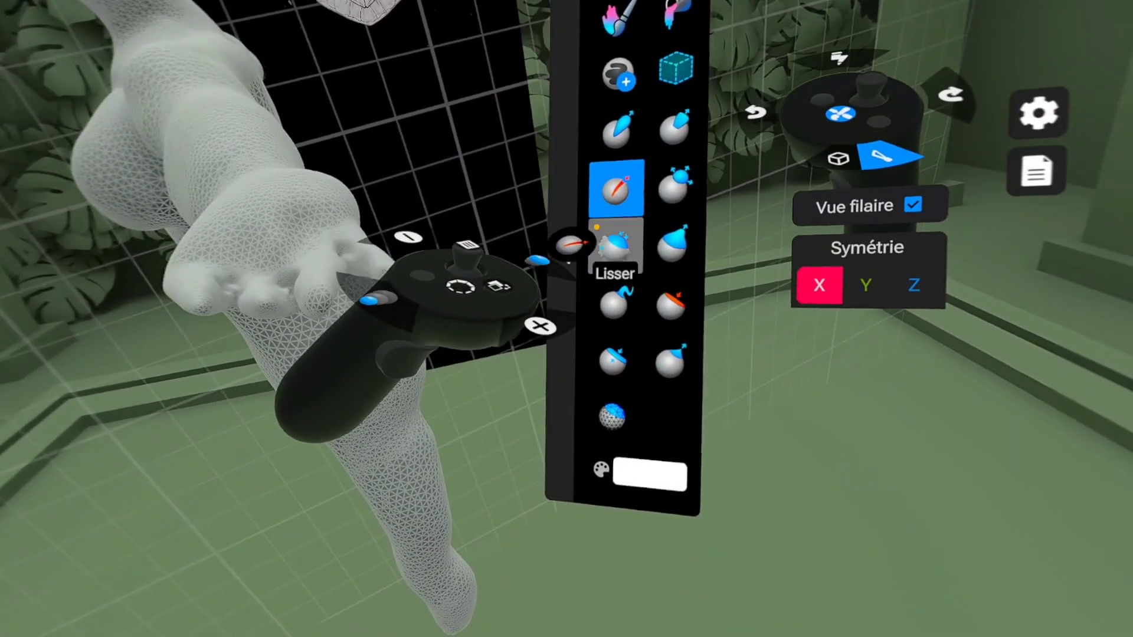
pyautogui.click(1008, 312)
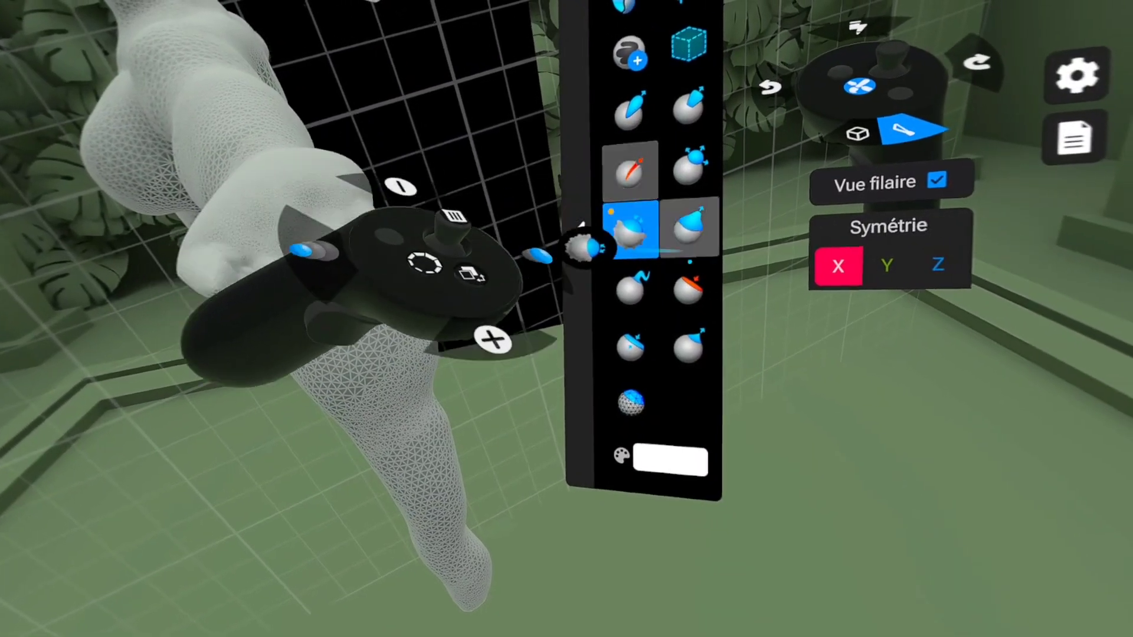
pyautogui.click(689, 289)
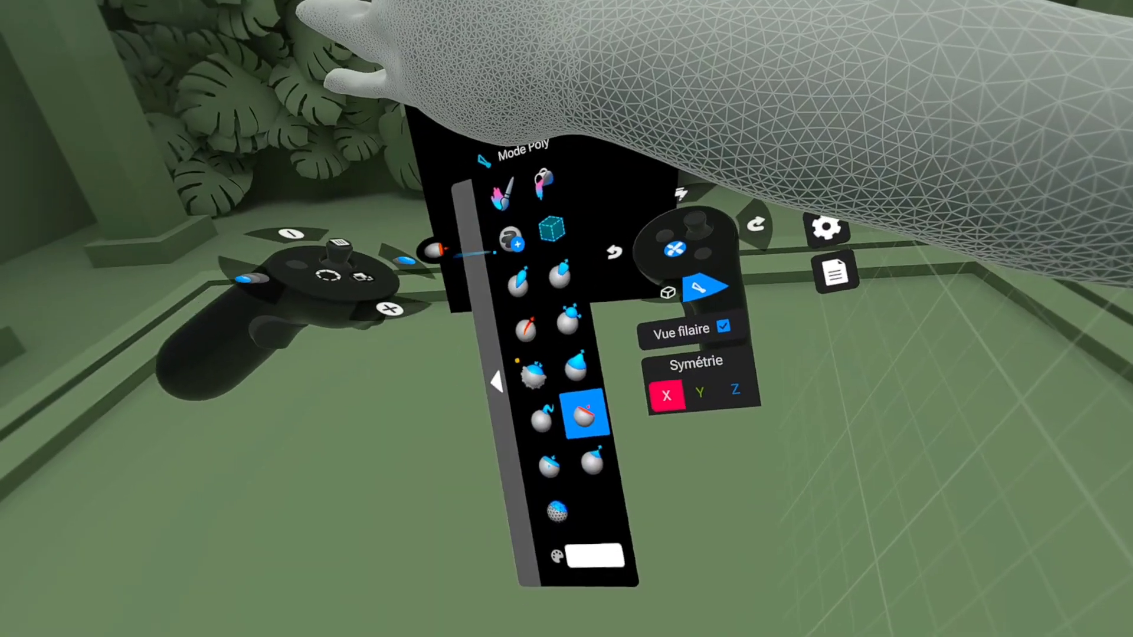
pyautogui.click(529, 271)
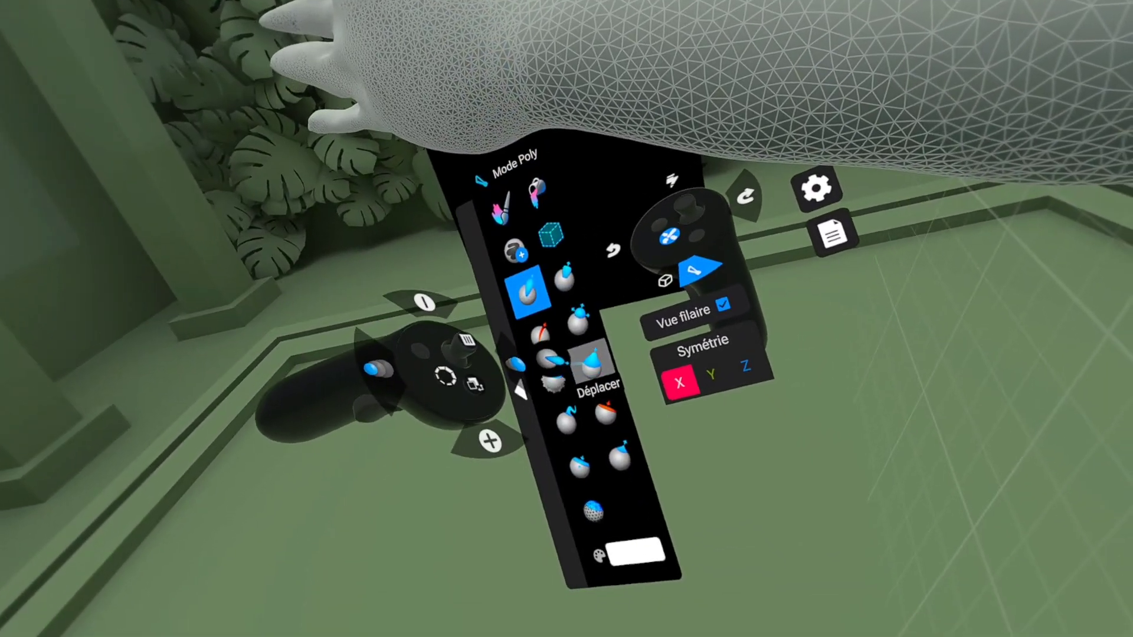
# Step: Pull a thumb out of the side of the hand and smooth it into a rounded shape with Lisser
pyautogui.click(594, 365)
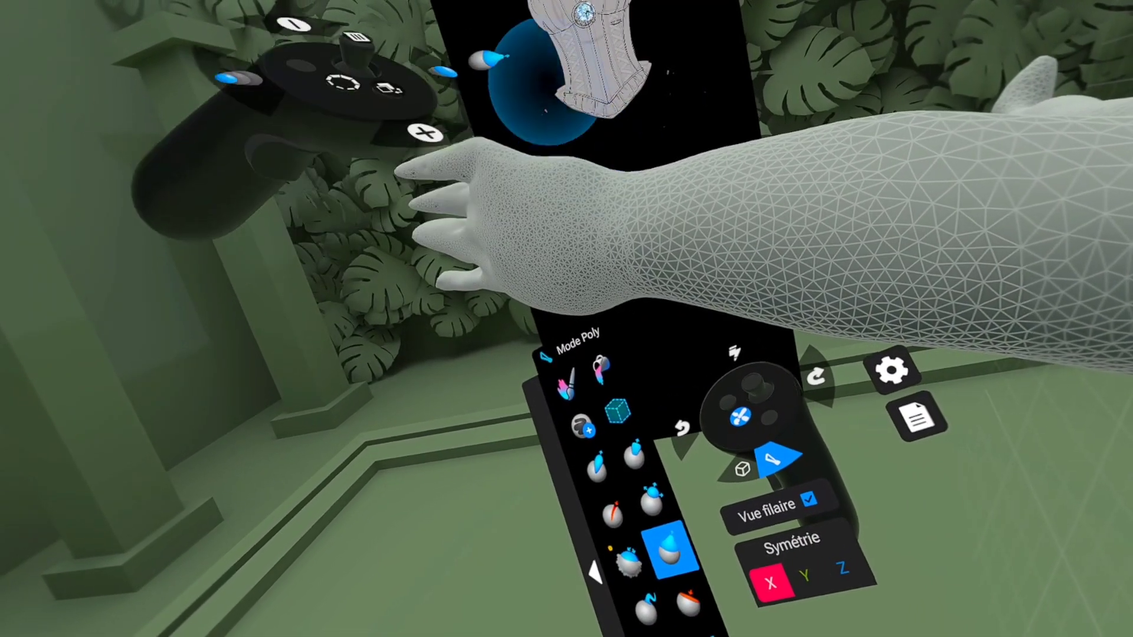
pyautogui.moveTo(567, 157); pyautogui.dragTo(572, 120)
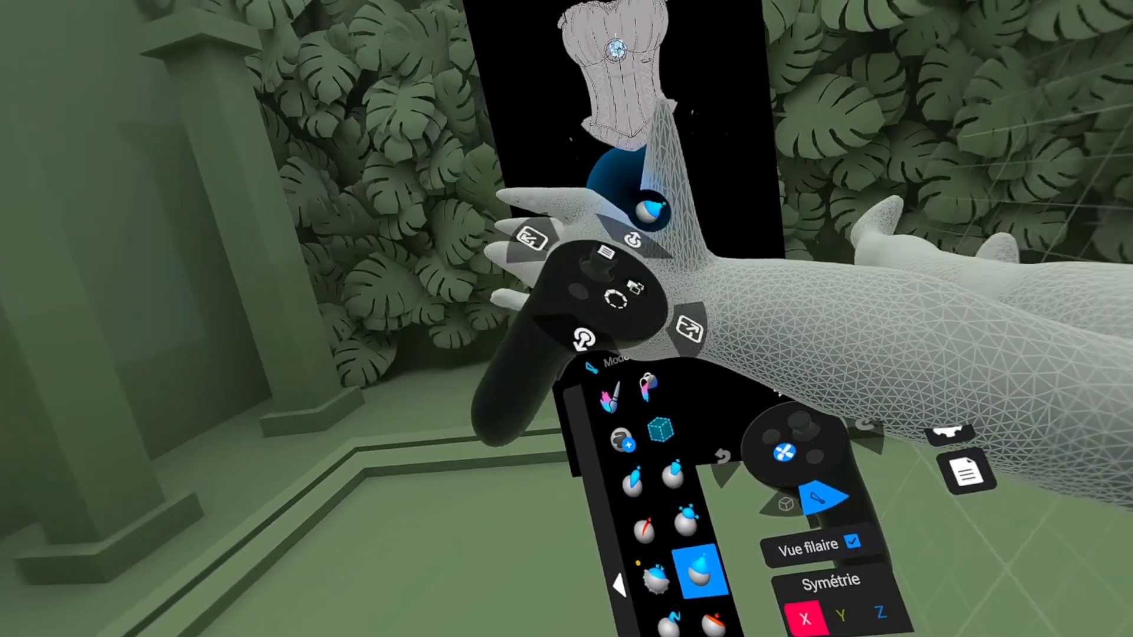
pyautogui.moveTo(650, 212); pyautogui.dragTo(678, 278, button='middle')
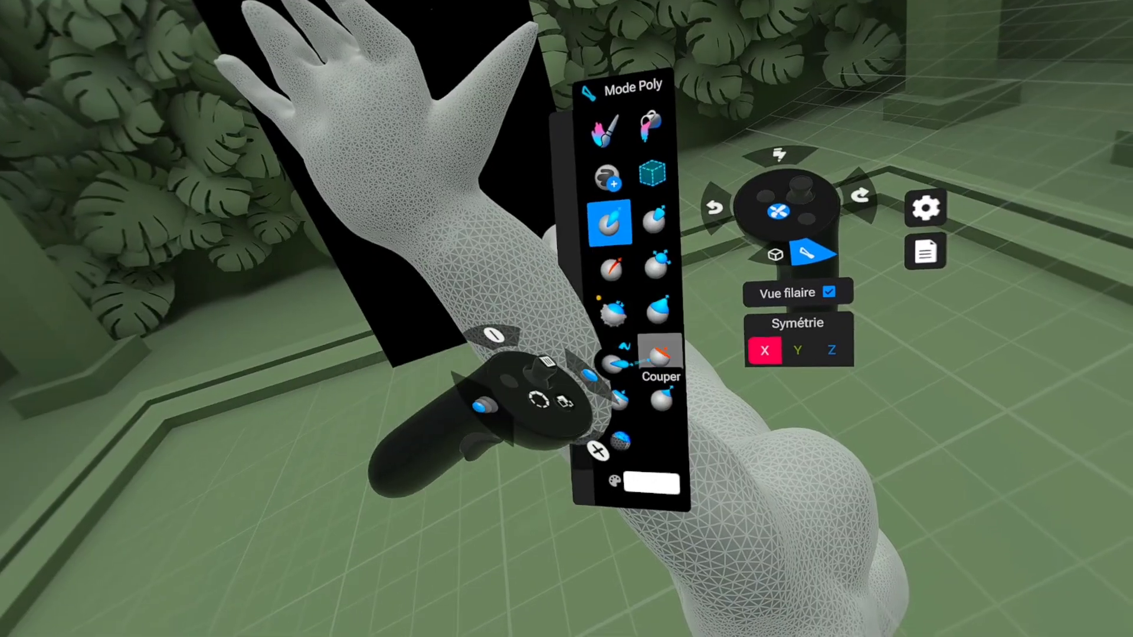
pyautogui.click(655, 305)
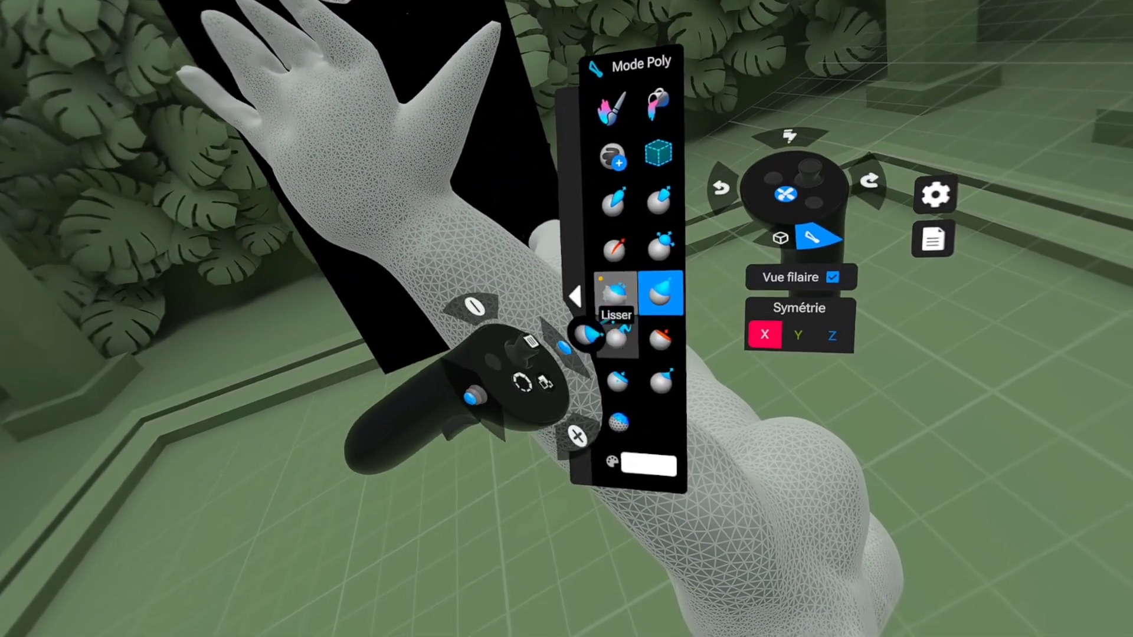
pyautogui.click(613, 288)
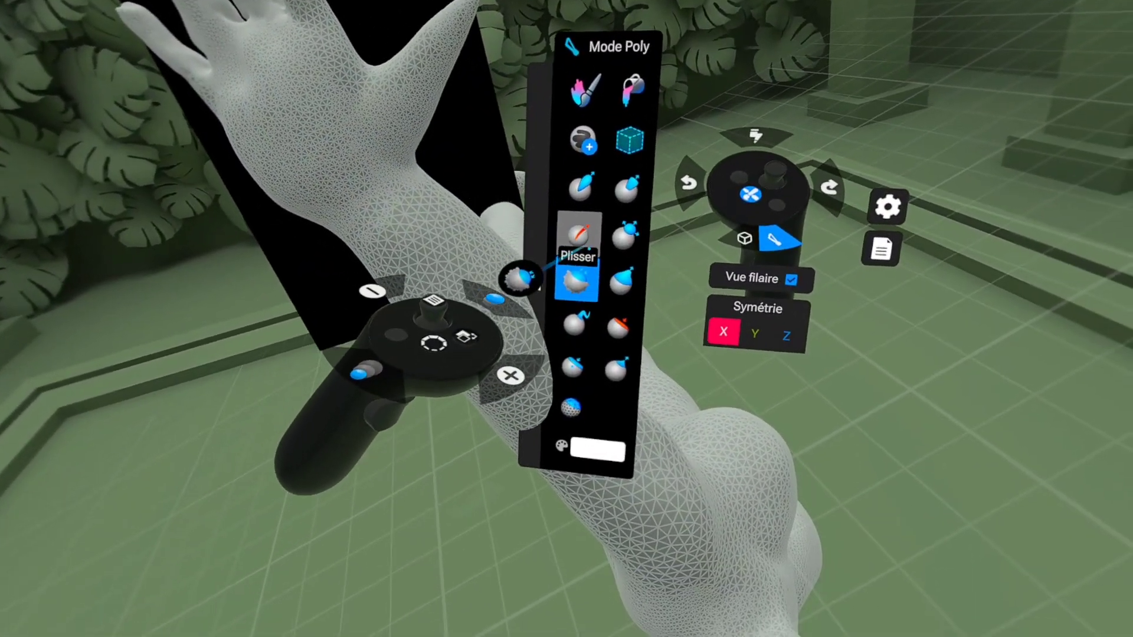
# Step: Shape the bases of the fingers with Couper and Plisser, then touch up the area with Standard and Lisser
pyautogui.click(621, 319)
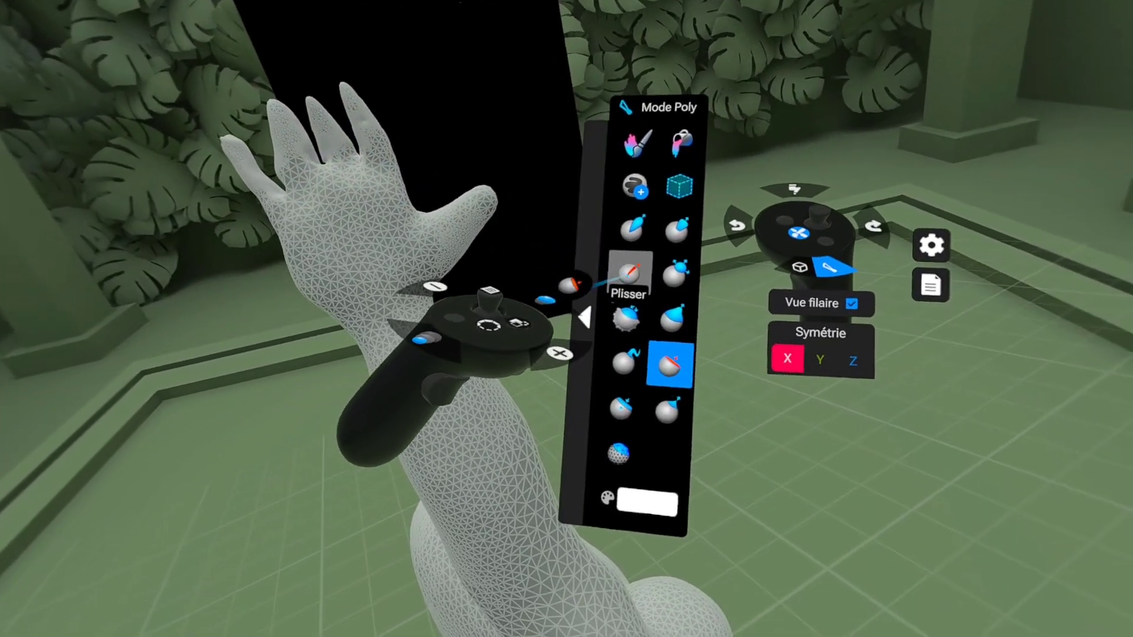
pyautogui.click(800, 331)
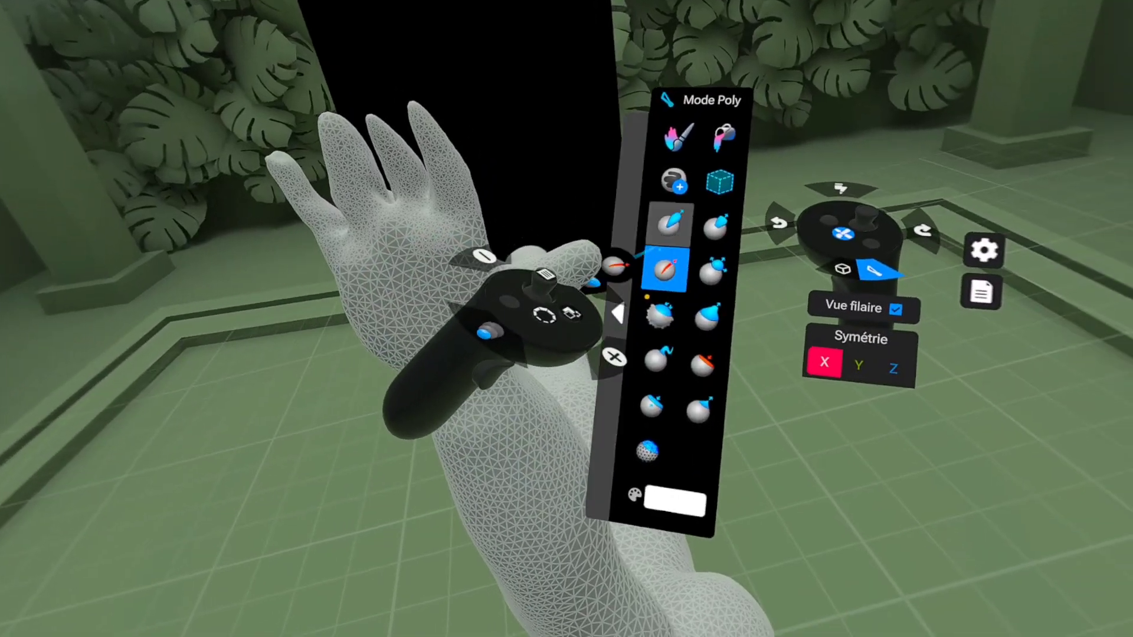
pyautogui.click(669, 223)
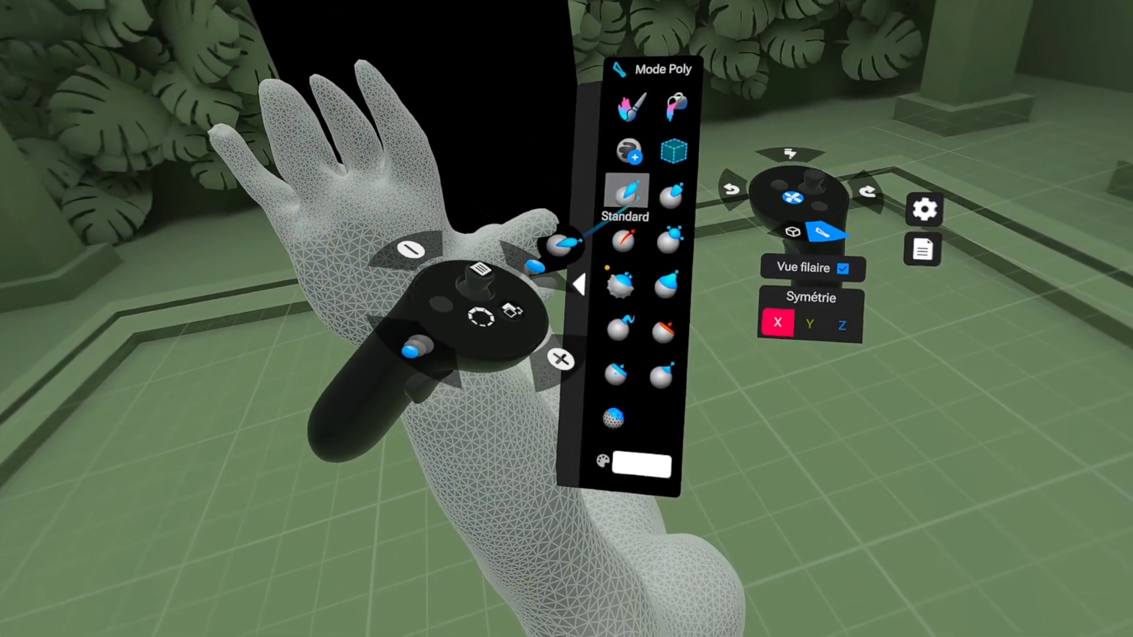
pyautogui.click(624, 239)
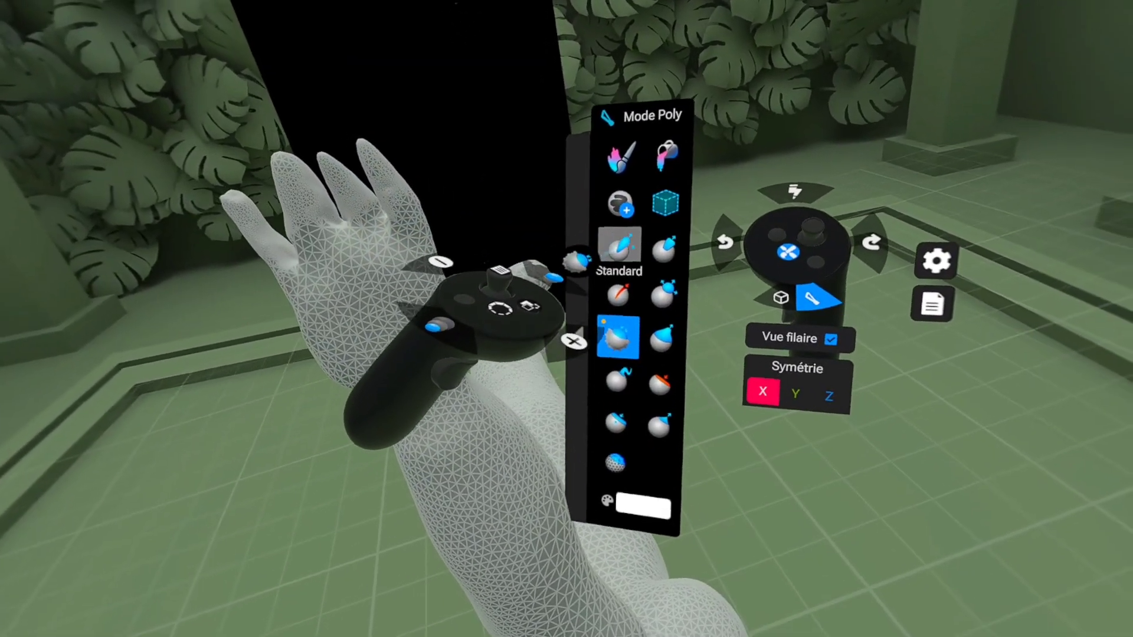
# Step: Thicken the fingers with the Standard brush, define the gaps between them with Plisser, and even them out with Lisser
pyautogui.click(757, 328)
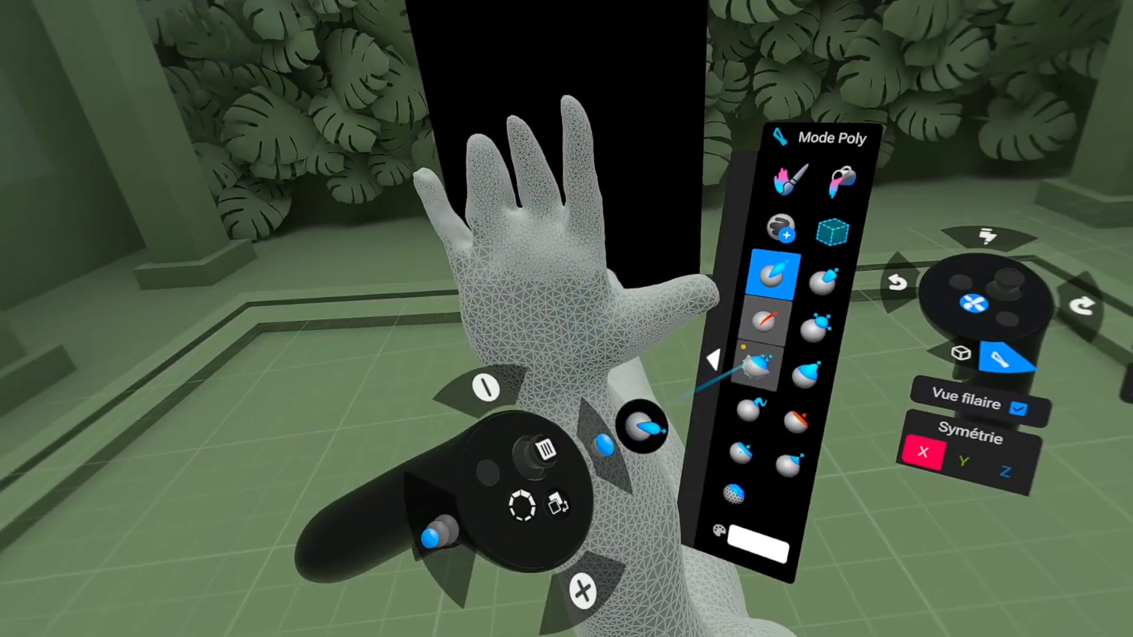
pyautogui.click(763, 321)
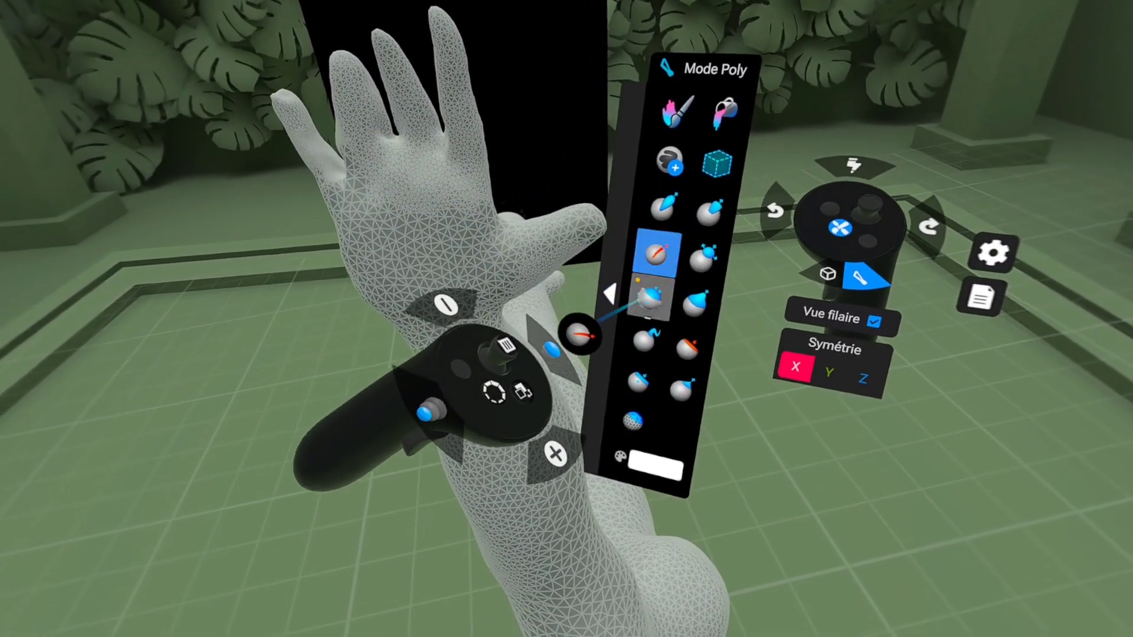
pyautogui.click(649, 295)
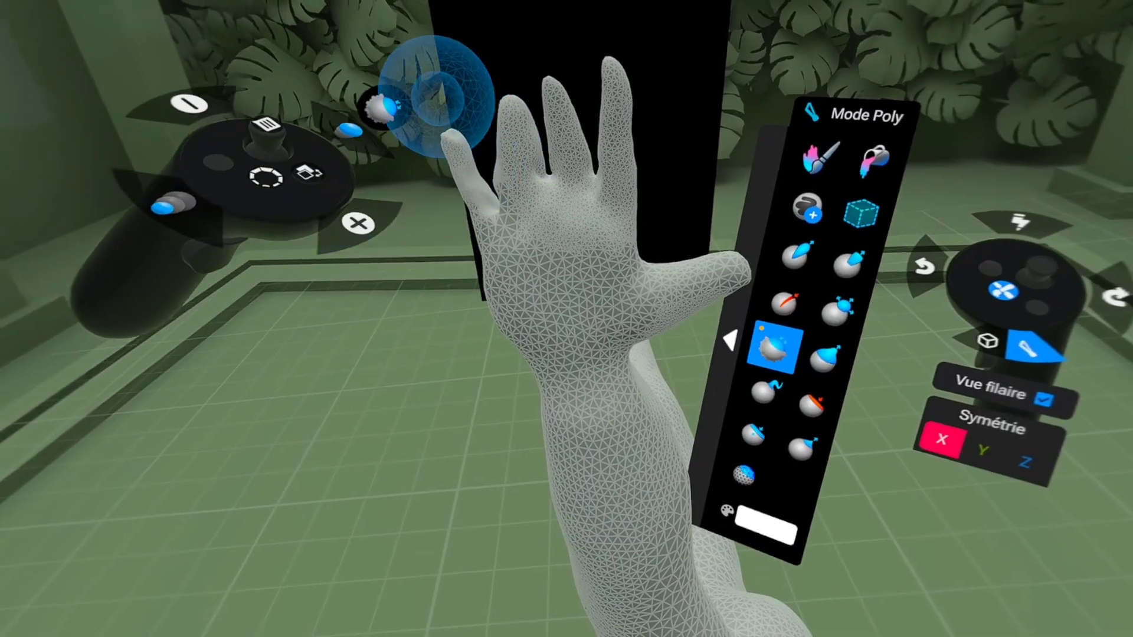
pyautogui.hscroll(-3, 436, 97)
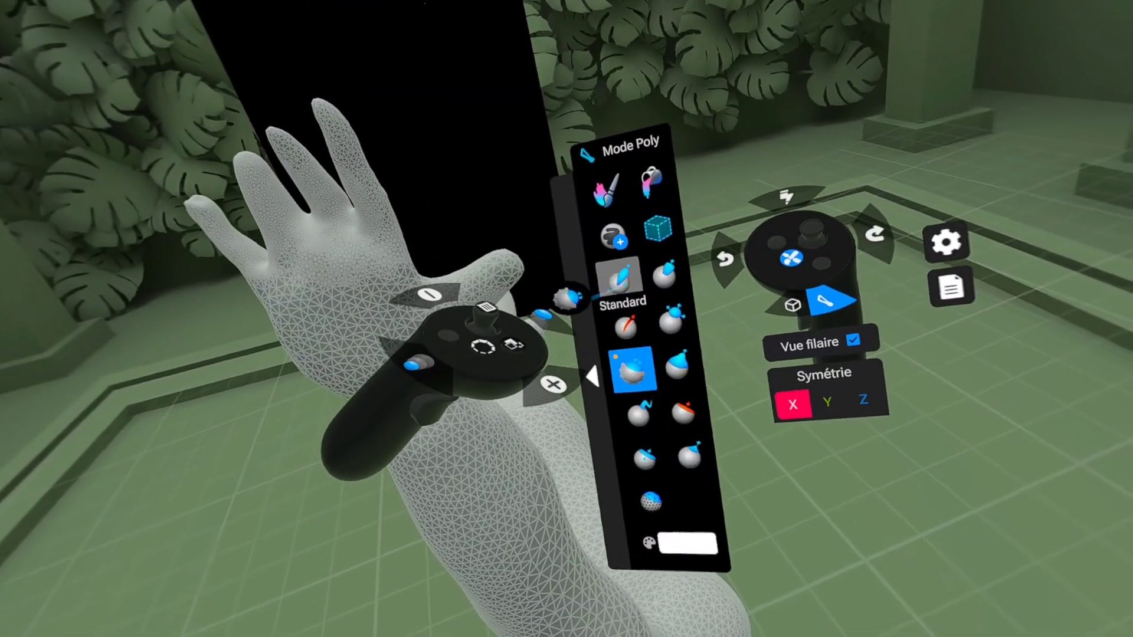
# Step: Build up and lengthen the fingers with Standard and pulling strokes, trimming their surfaces with Couper
pyautogui.click(618, 278)
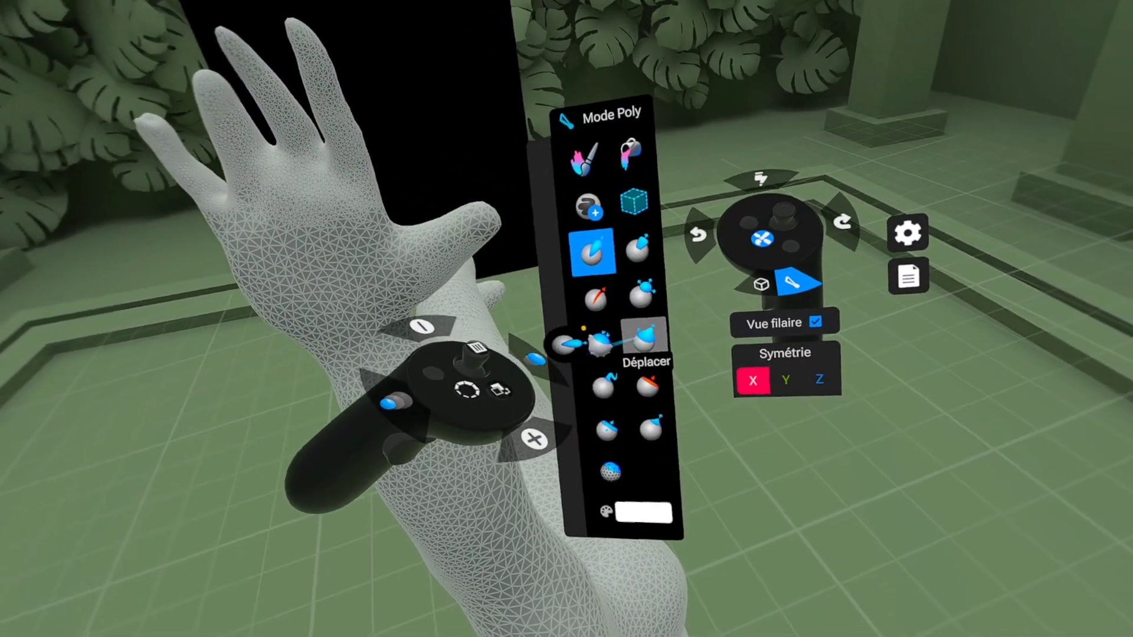
pyautogui.click(643, 338)
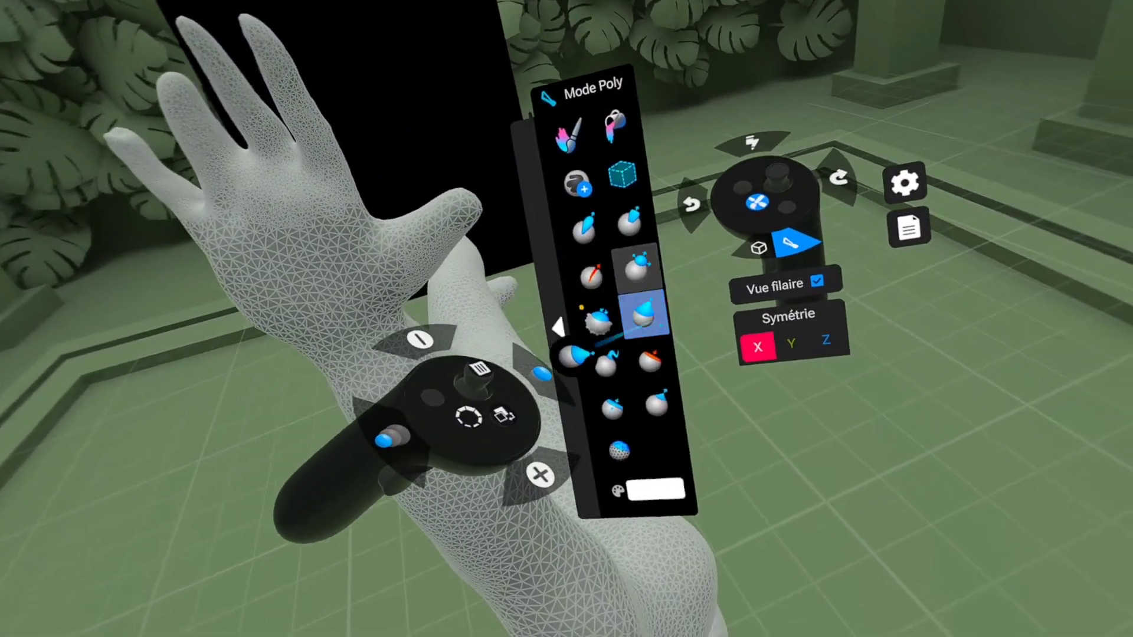
pyautogui.click(645, 349)
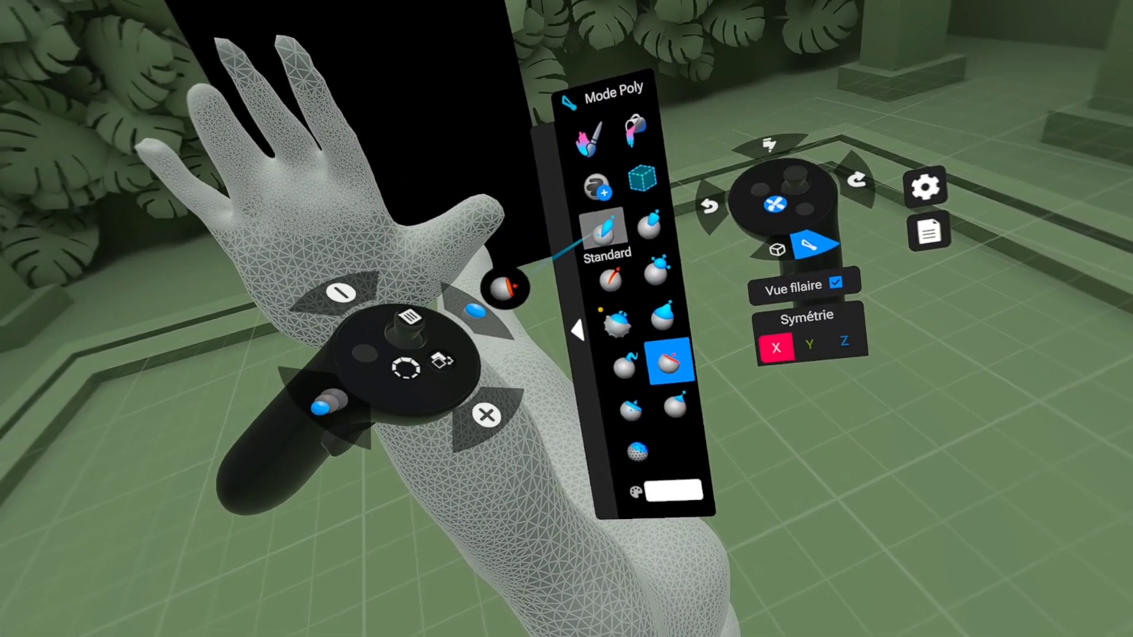
pyautogui.click(602, 228)
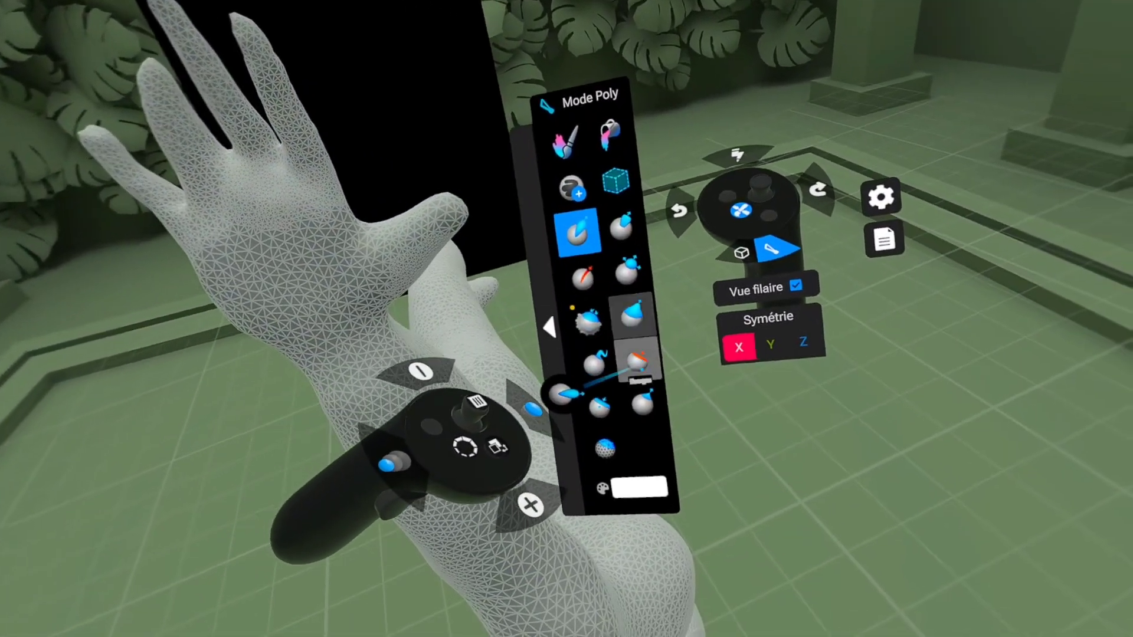
pyautogui.click(638, 360)
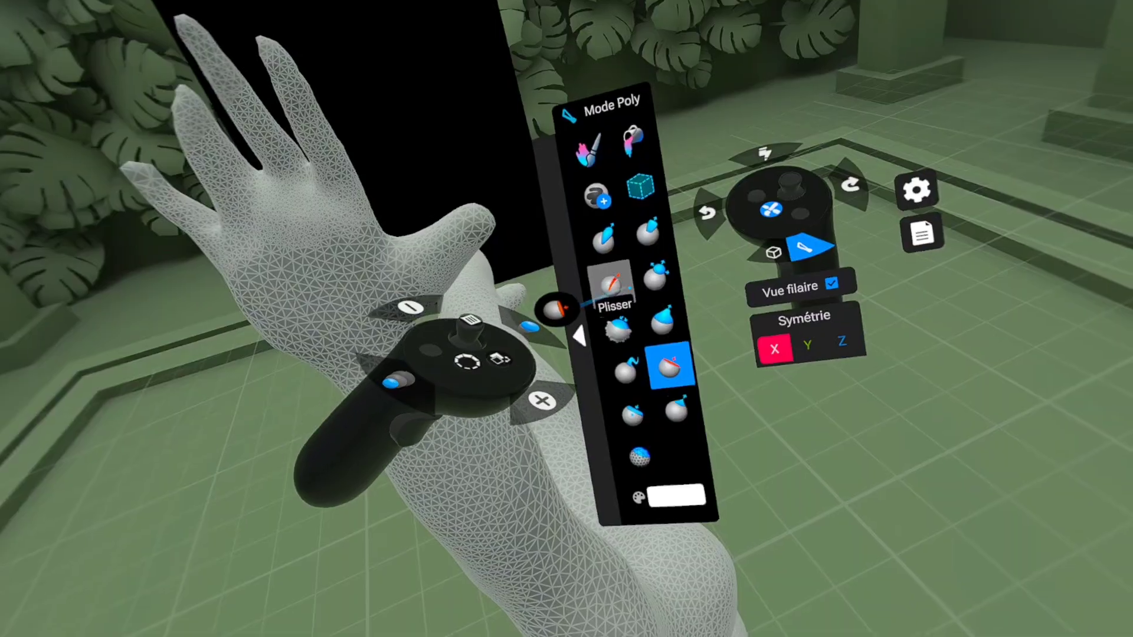
# Step: Adjust the proportions of the fingers and thumb by pulling, then refine them with Standard, Couper and Lisser
pyautogui.click(660, 321)
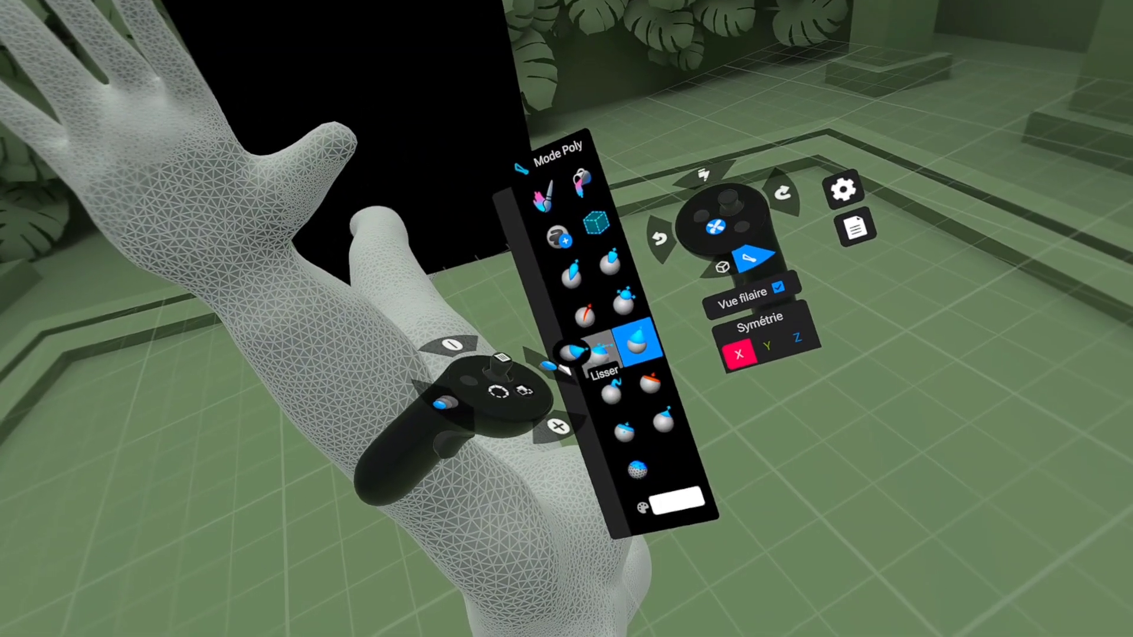
pyautogui.click(575, 274)
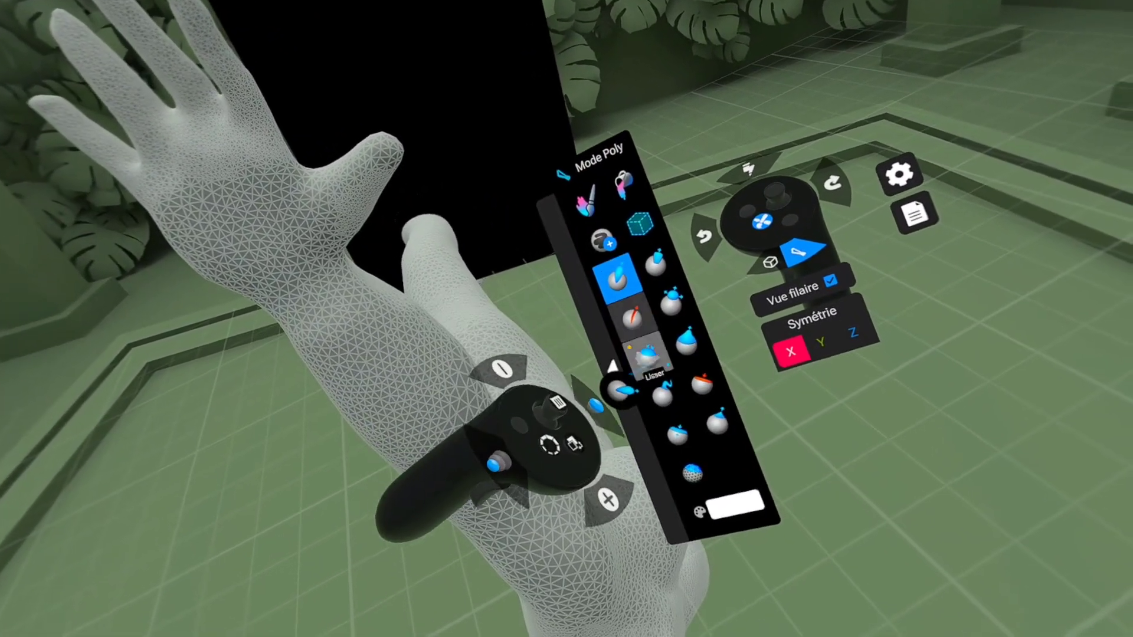
pyautogui.click(702, 384)
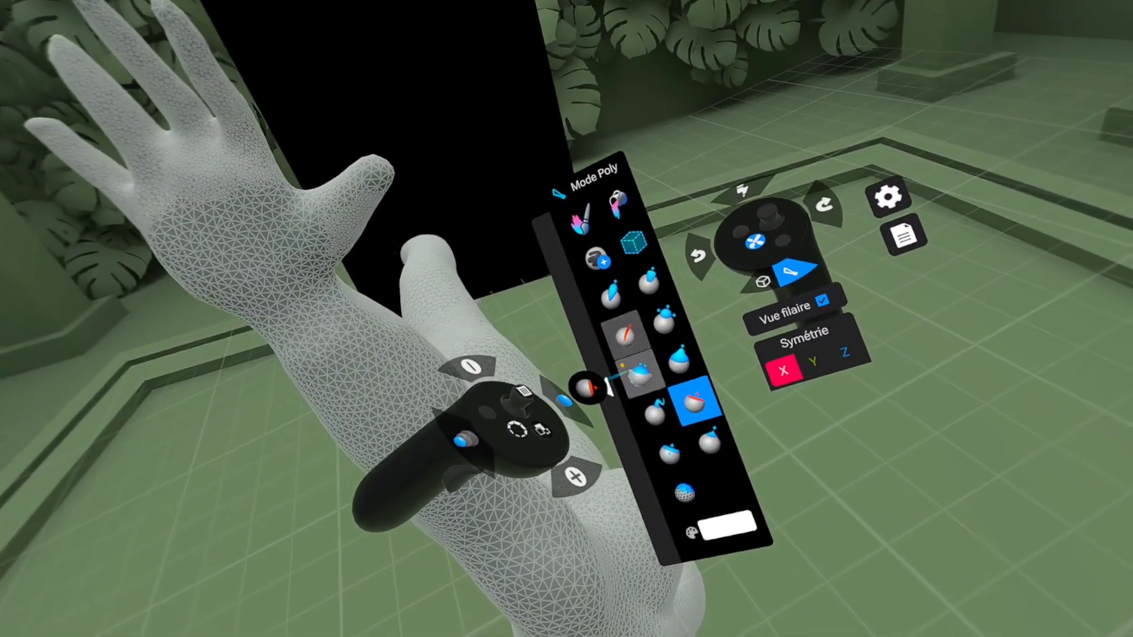
pyautogui.click(642, 366)
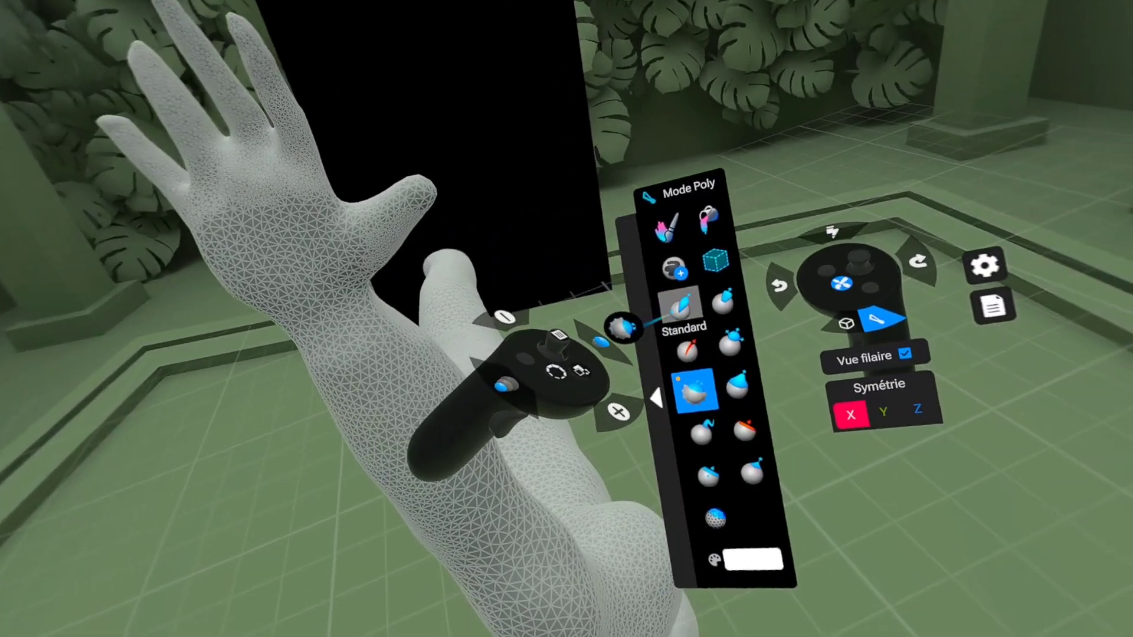
pyautogui.click(674, 291)
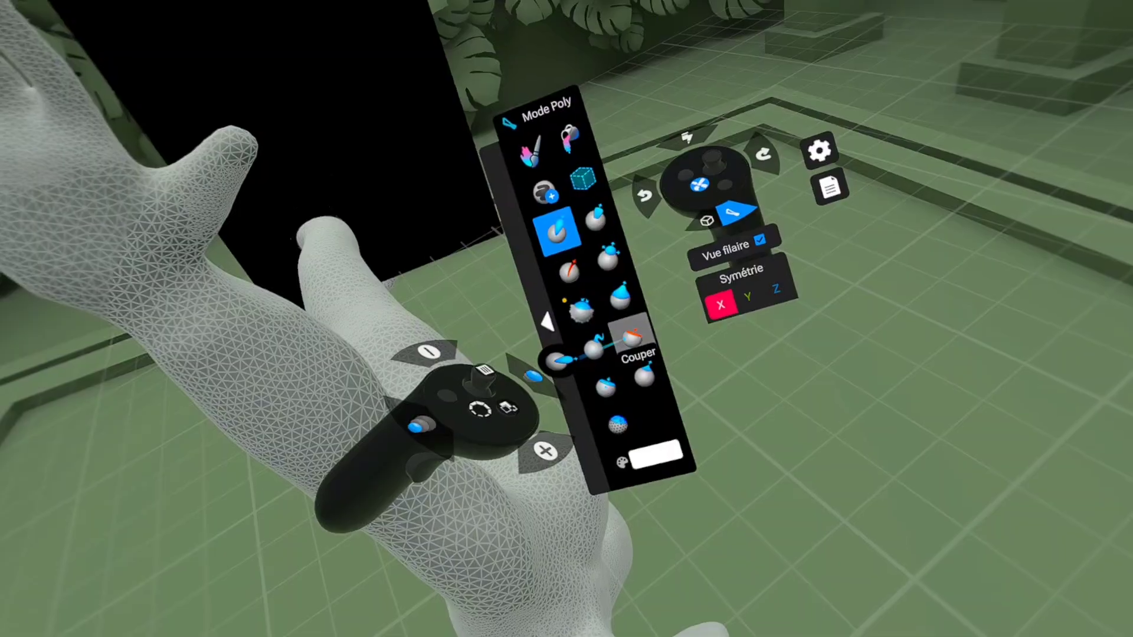
# Step: Pull the index finger and thumb into a more natural pose and smooth the reshaped areas with Lisser
pyautogui.click(632, 321)
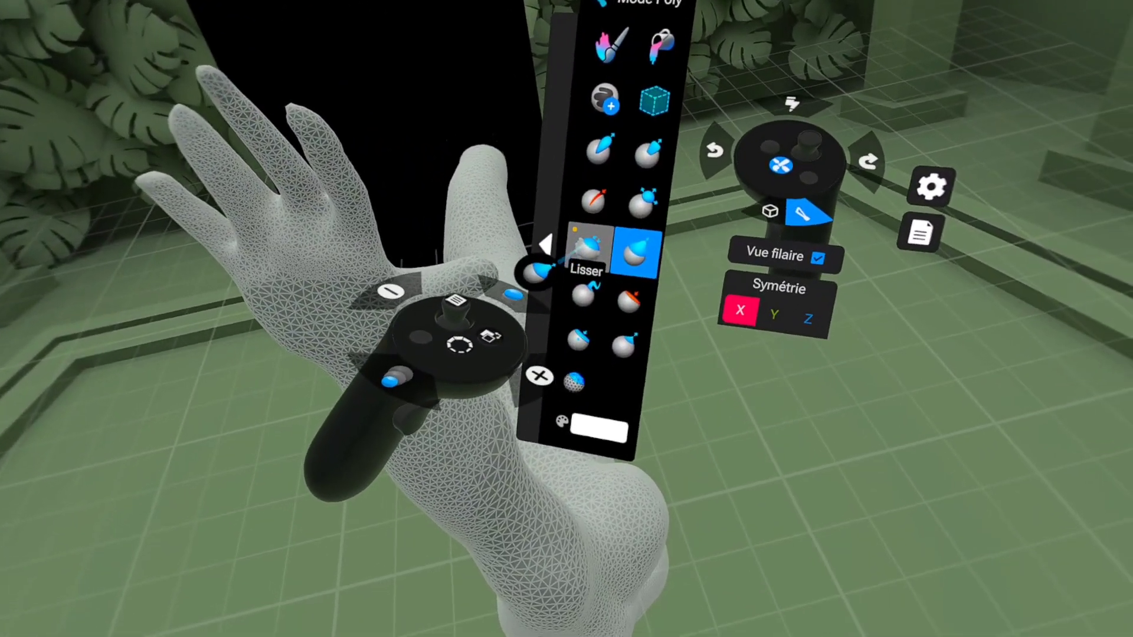
pyautogui.click(629, 274)
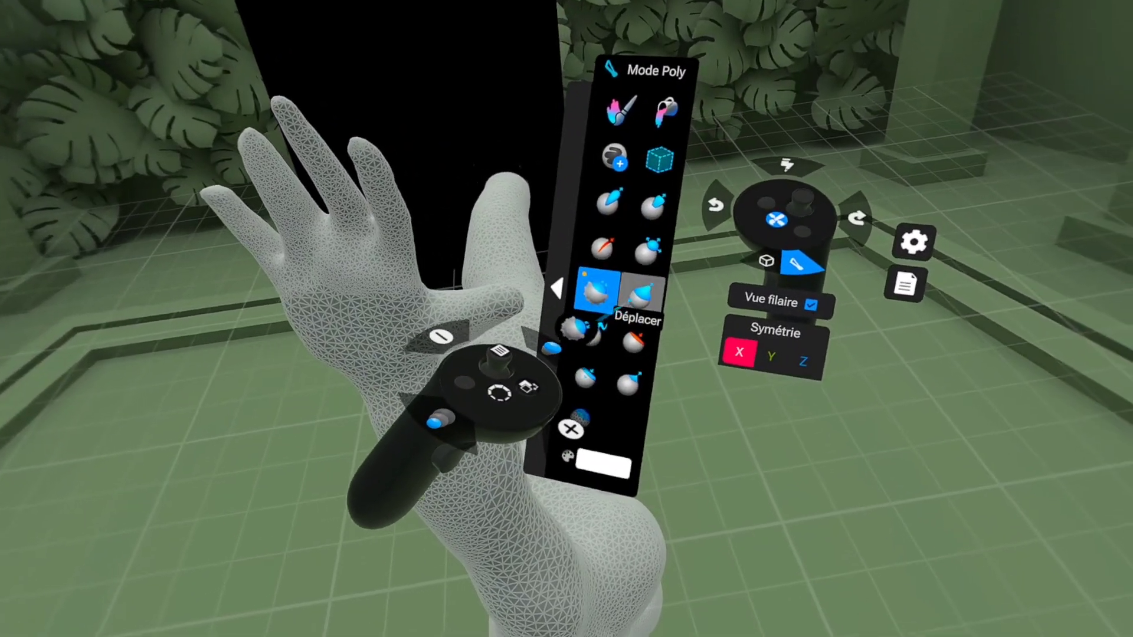
pyautogui.click(642, 290)
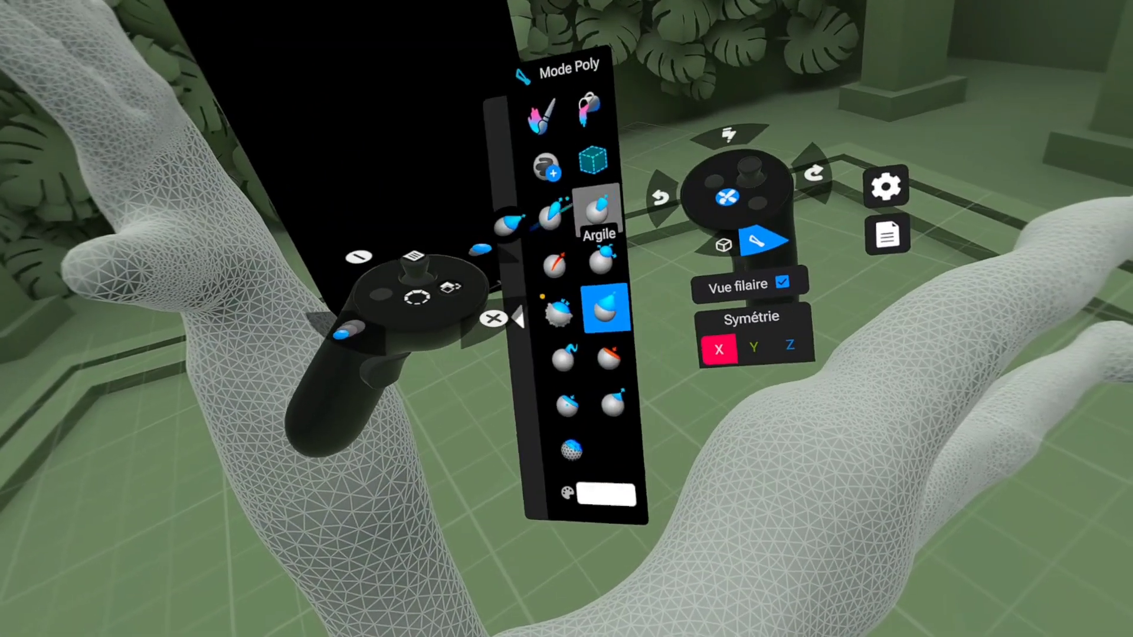
# Step: Build up the hand's volume around the finger bases and palm with Standard, smoothing the strokes with Lisser
pyautogui.click(566, 219)
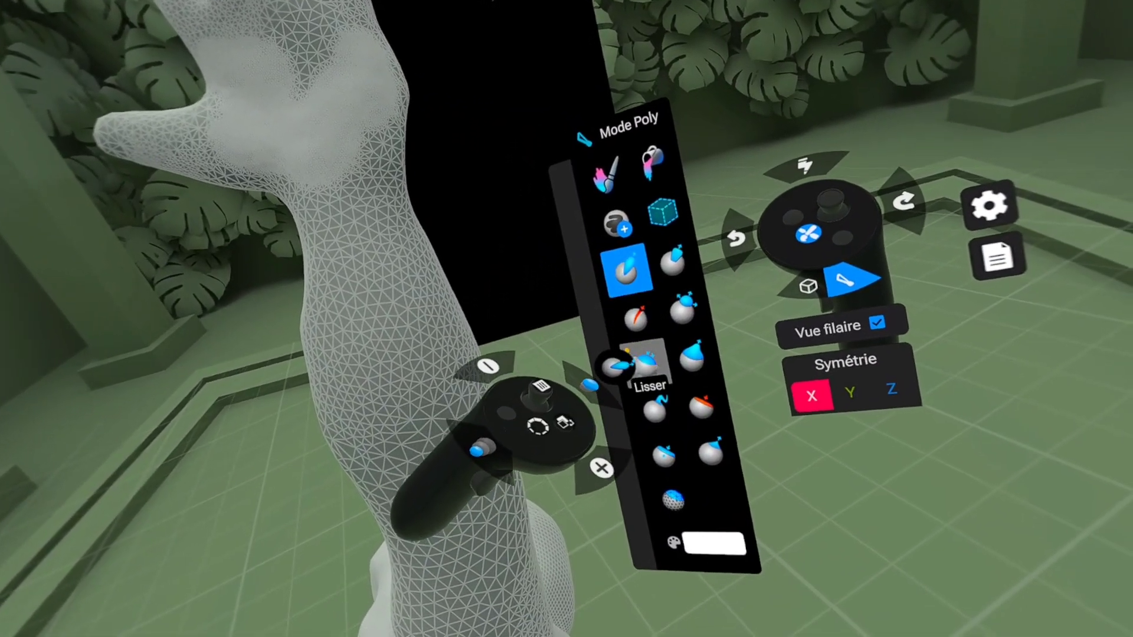
pyautogui.click(643, 363)
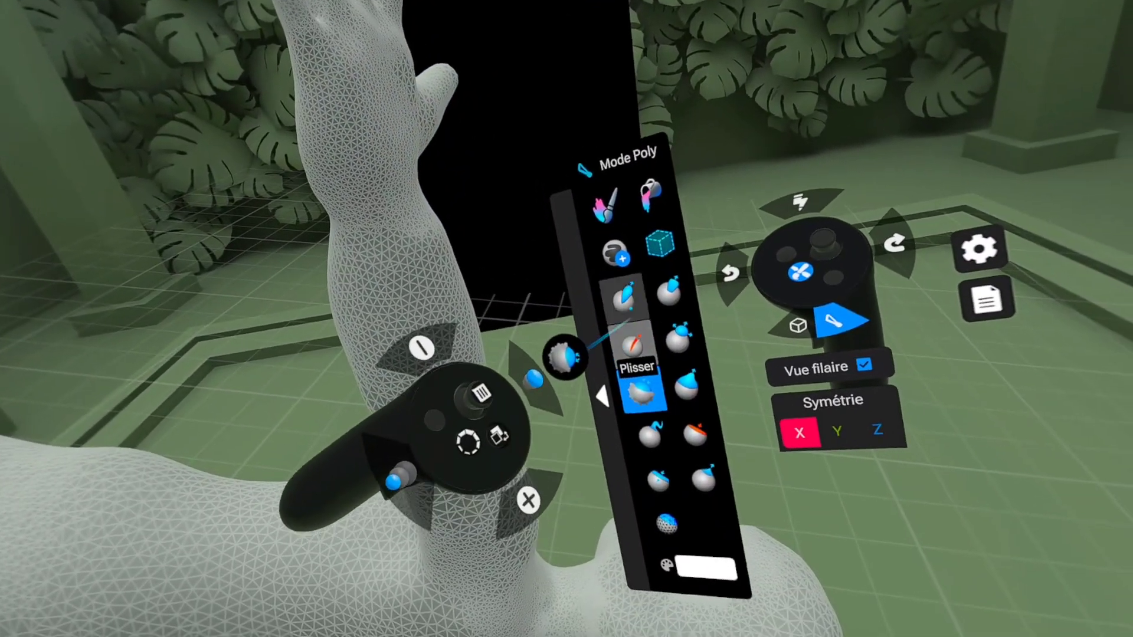
pyautogui.click(623, 292)
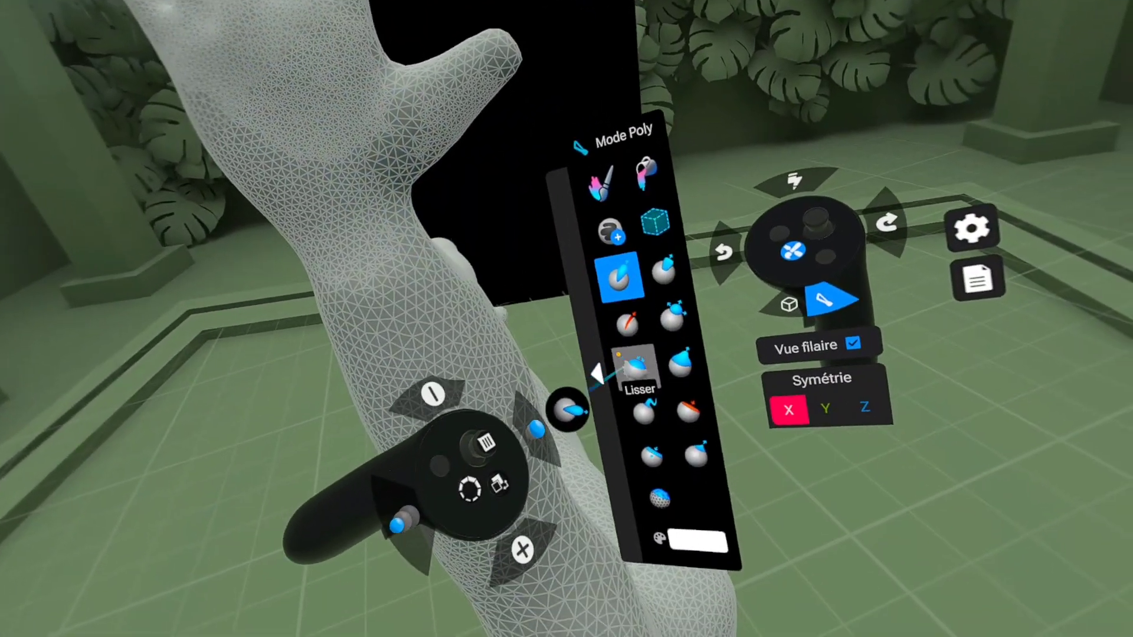
pyautogui.click(640, 370)
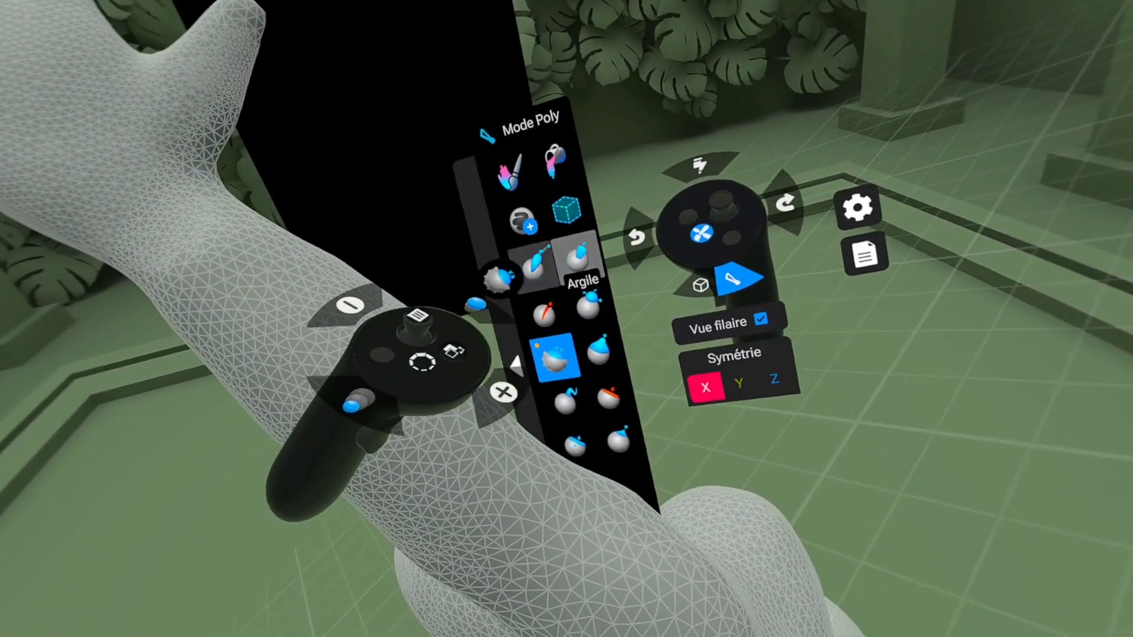
pyautogui.click(533, 263)
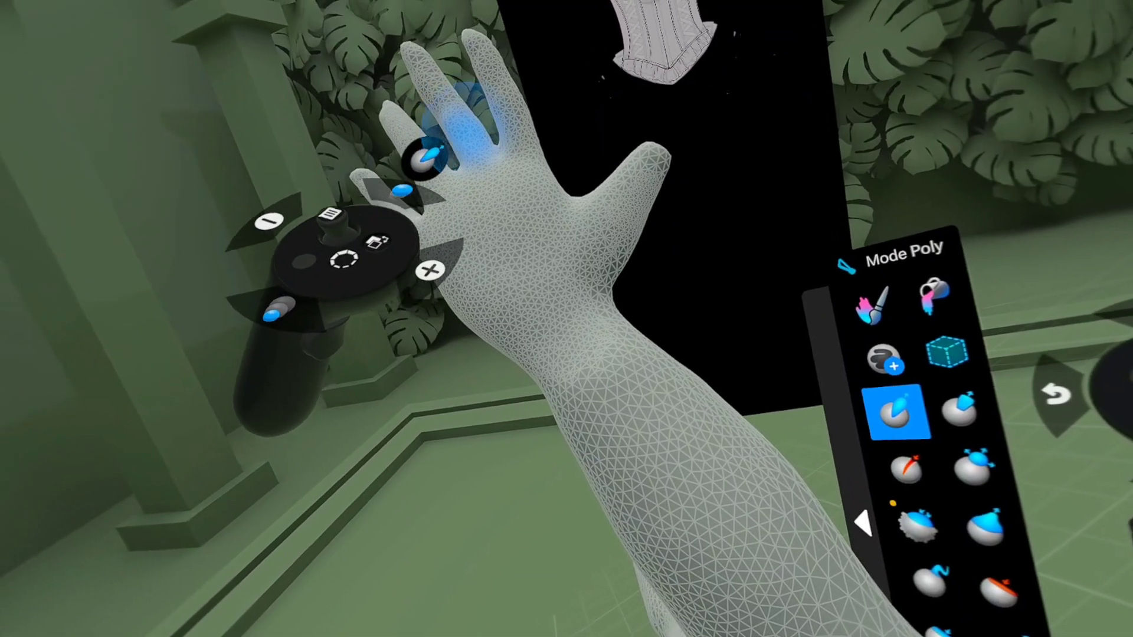
# Step: Refine the back of the hand with Standard, sharpen its creases with Plisser, and even them out with Lisser
pyautogui.scroll(2, 418, 112)
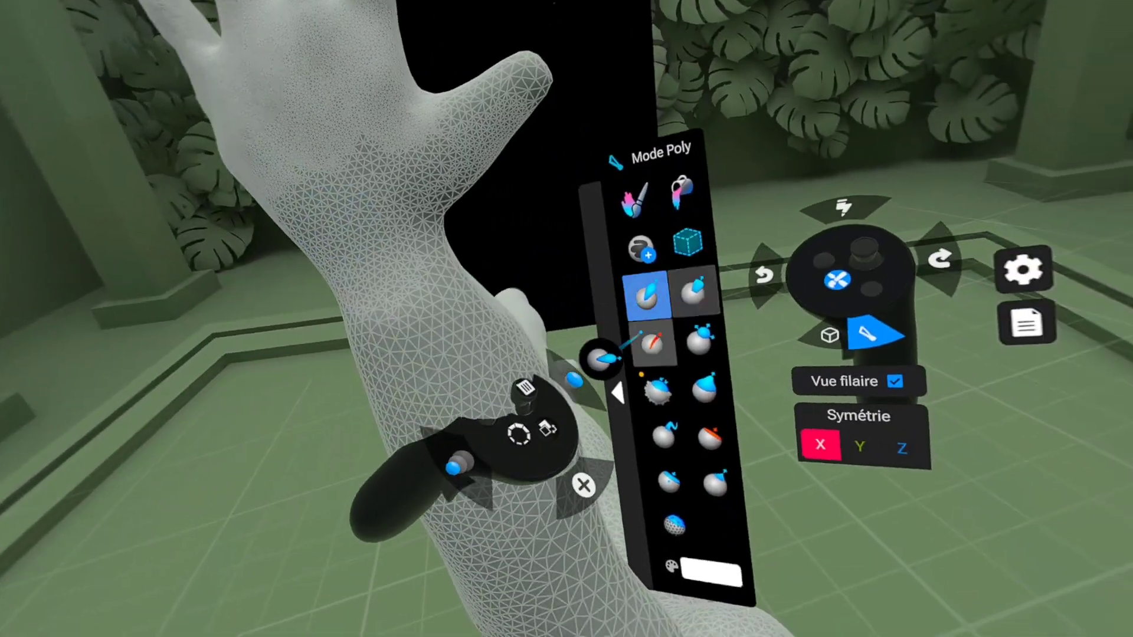
pyautogui.click(643, 327)
pyautogui.click(663, 370)
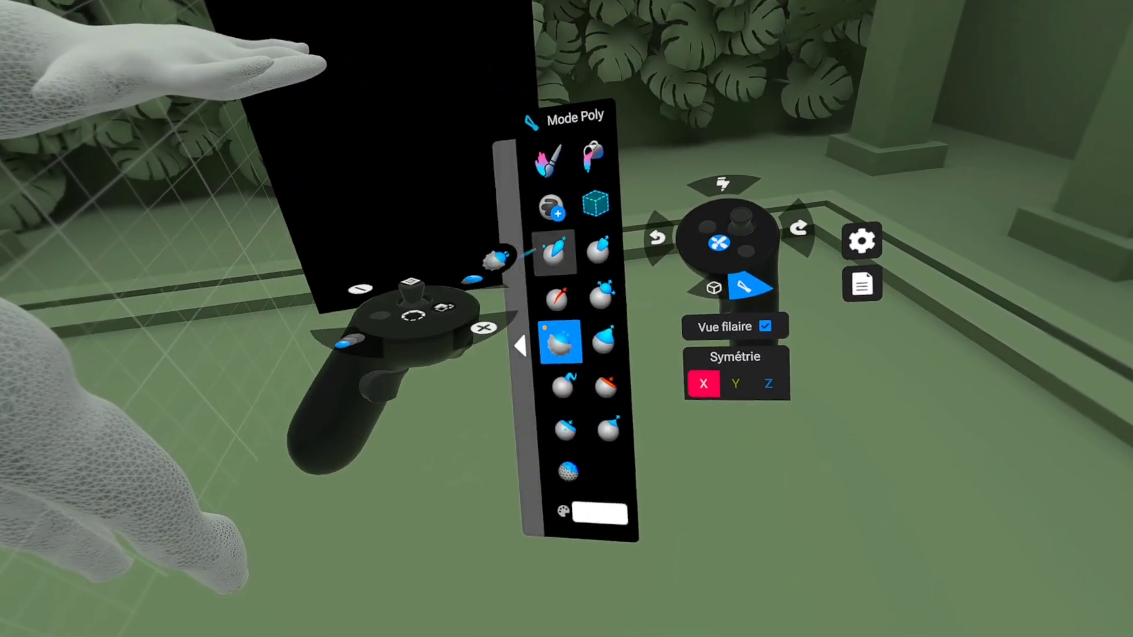
# Step: Reshape the fingers and hand by pulling, then refine the forms with Standard, Plisser and Couper
pyautogui.click(601, 337)
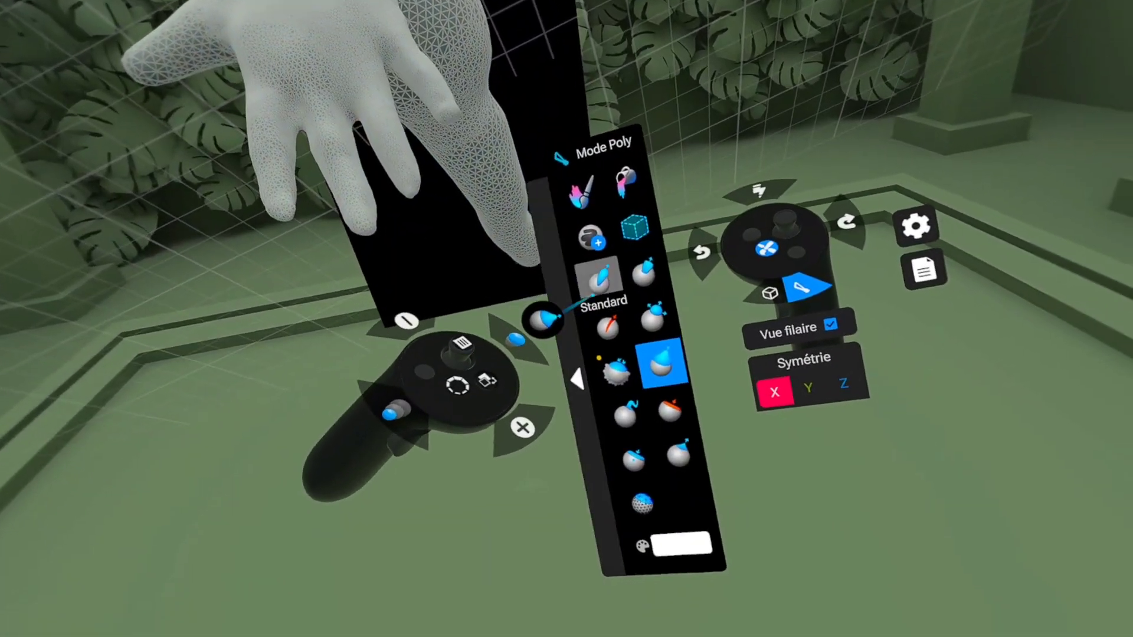
pyautogui.click(597, 277)
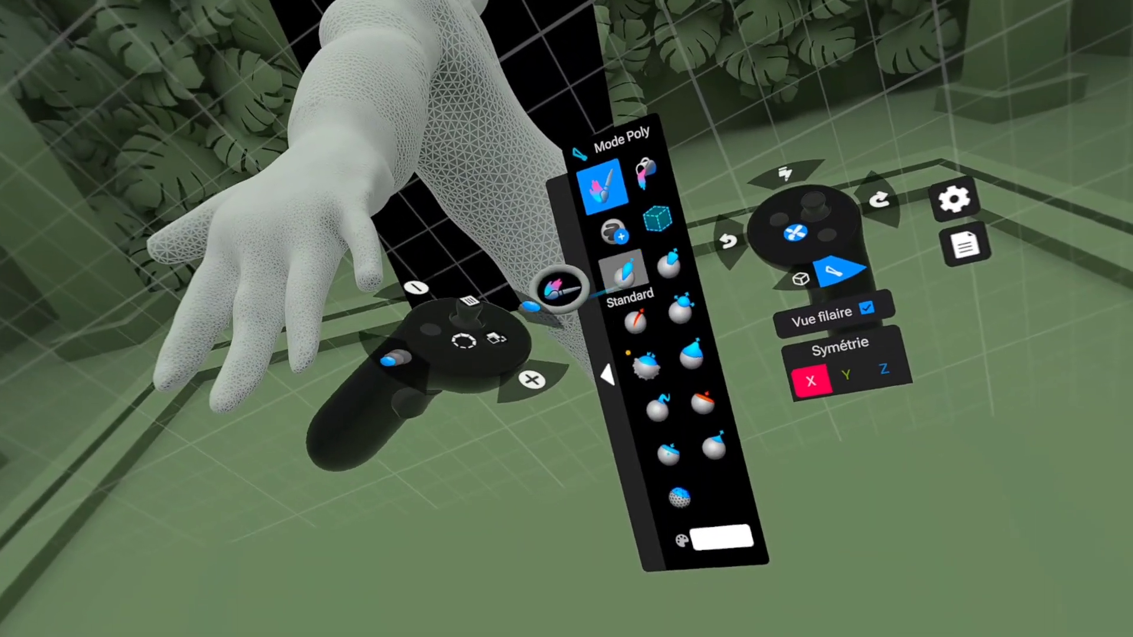
pyautogui.click(797, 295)
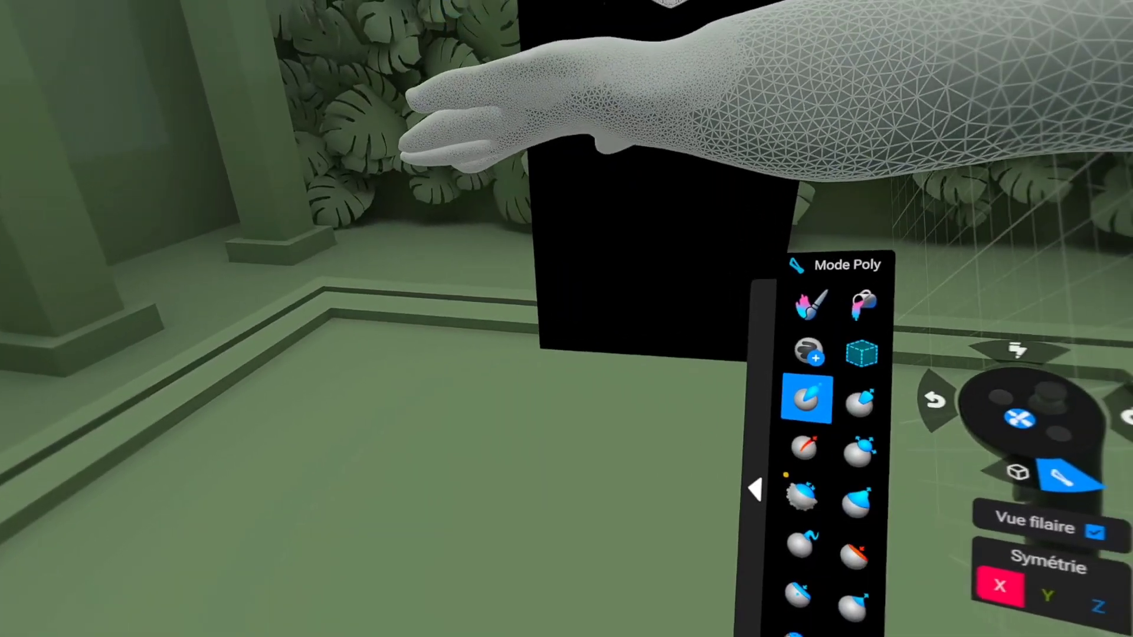
pyautogui.click(609, 330)
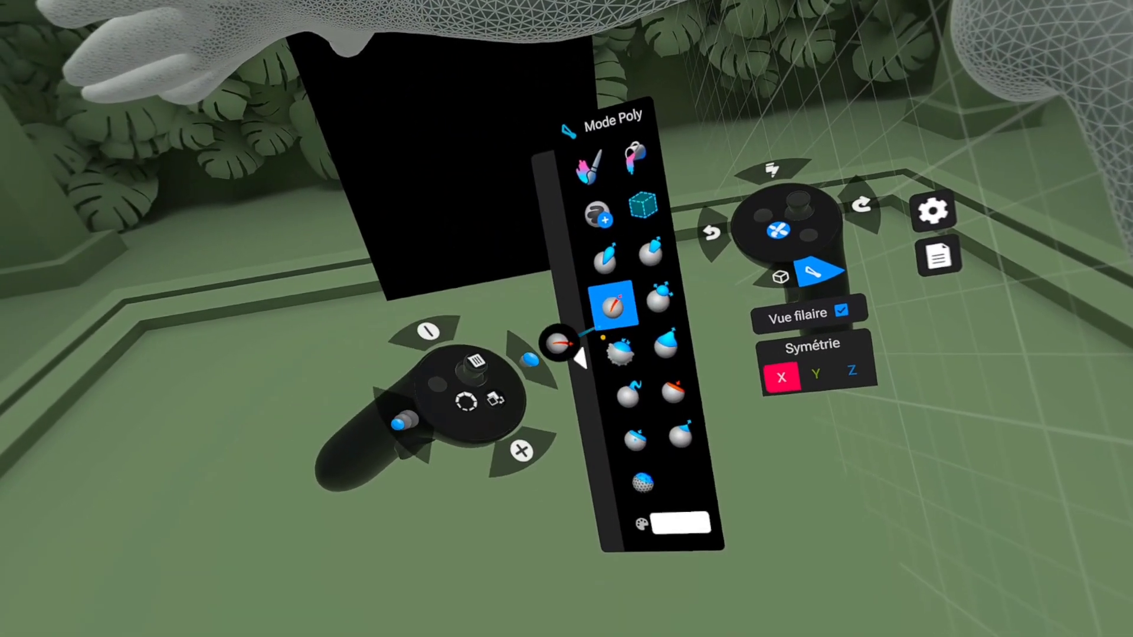
pyautogui.click(672, 390)
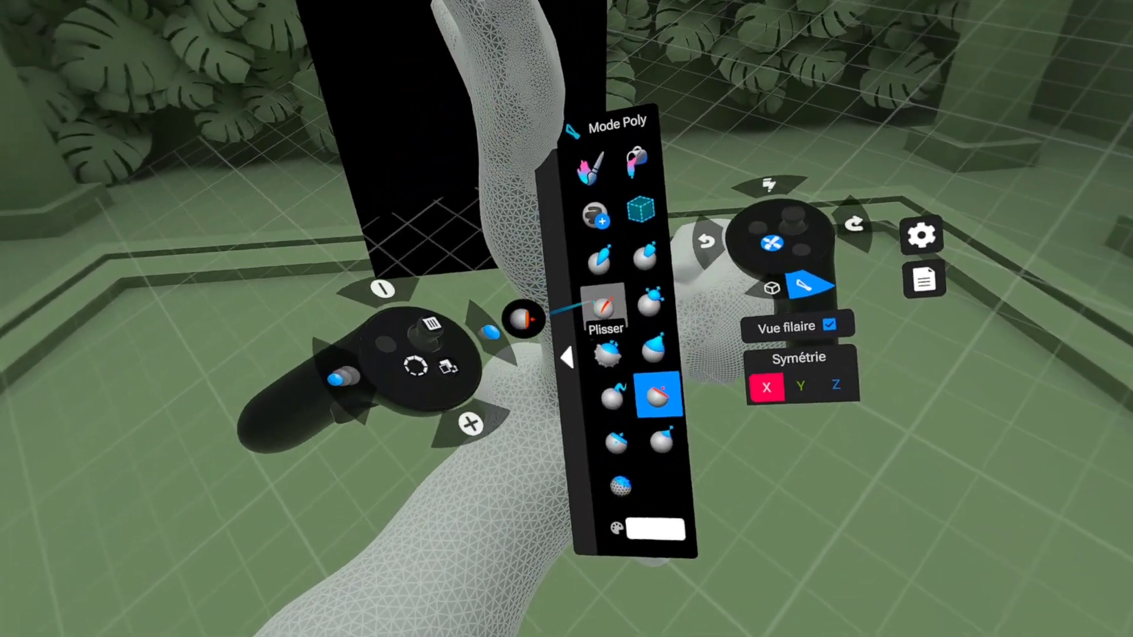
# Step: Carve the palm creases with Plisser and soften the folds with Standard and Lisser
pyautogui.click(601, 295)
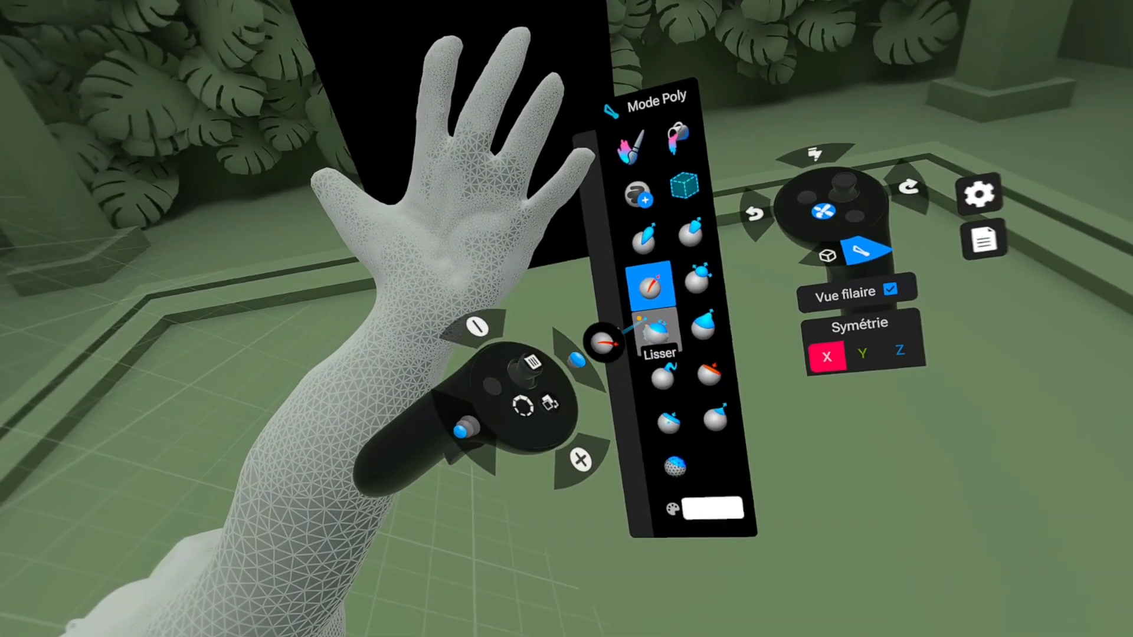
pyautogui.click(656, 333)
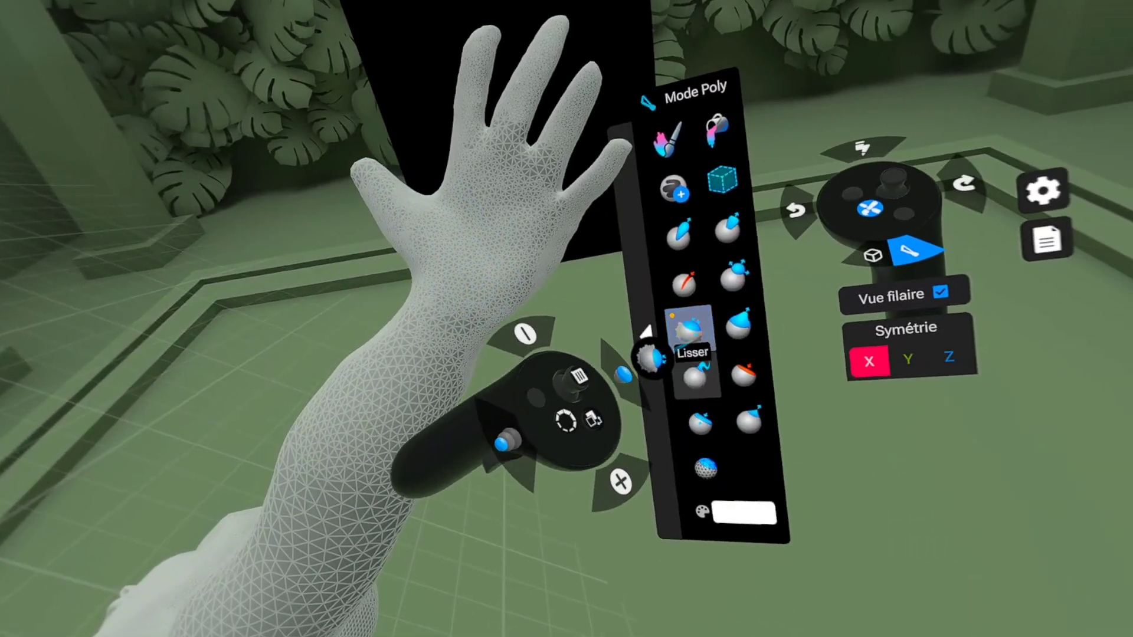
pyautogui.click(736, 293)
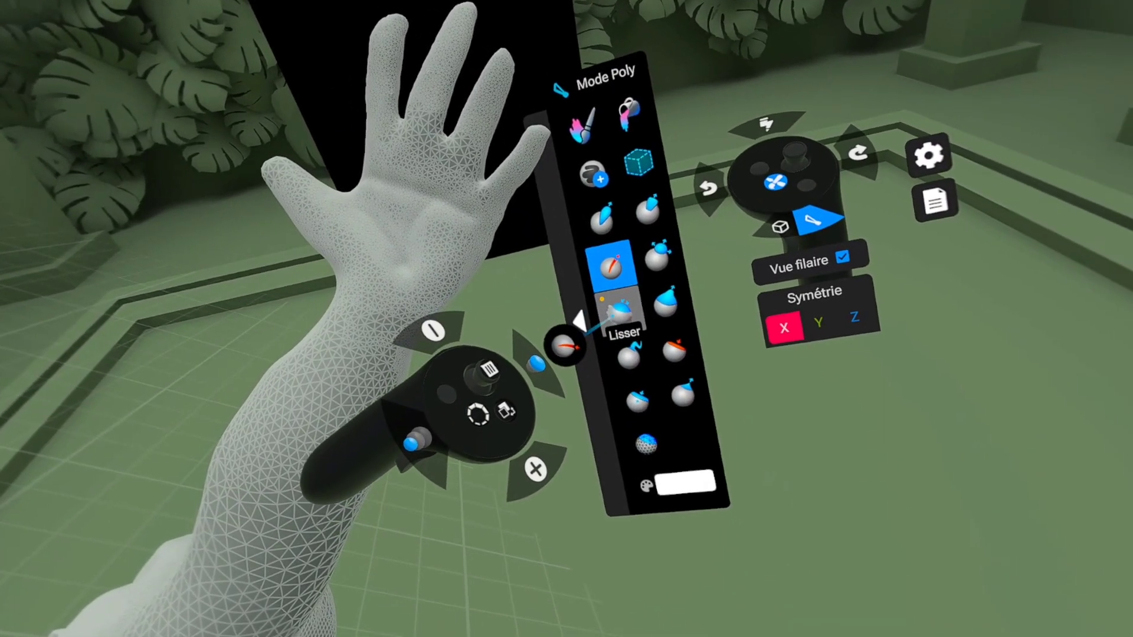
pyautogui.click(619, 313)
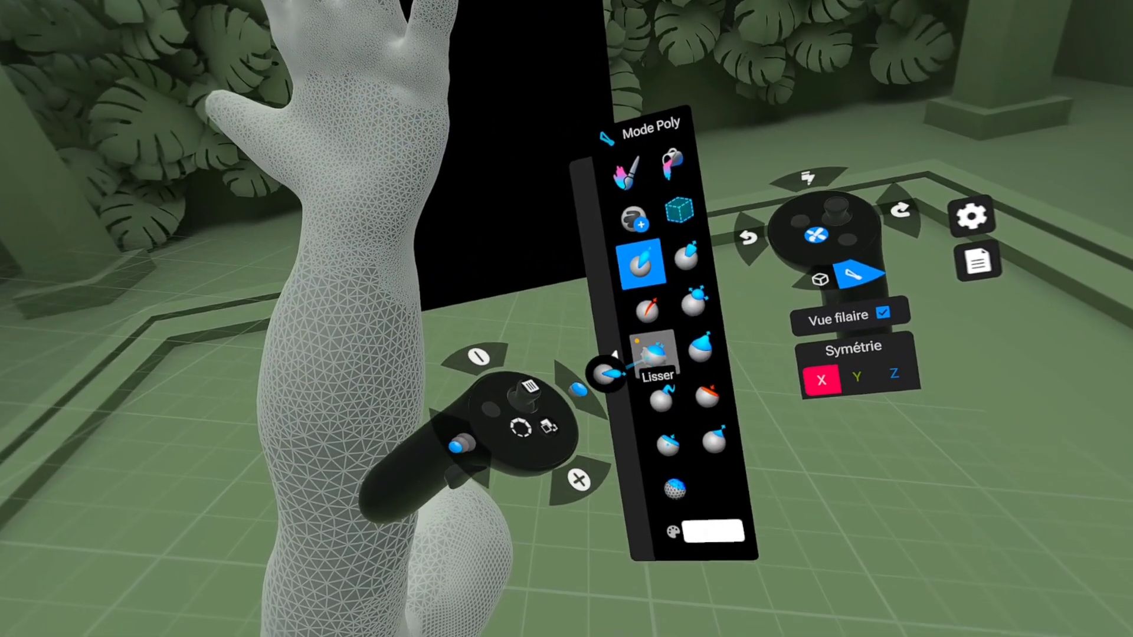
pyautogui.click(854, 420)
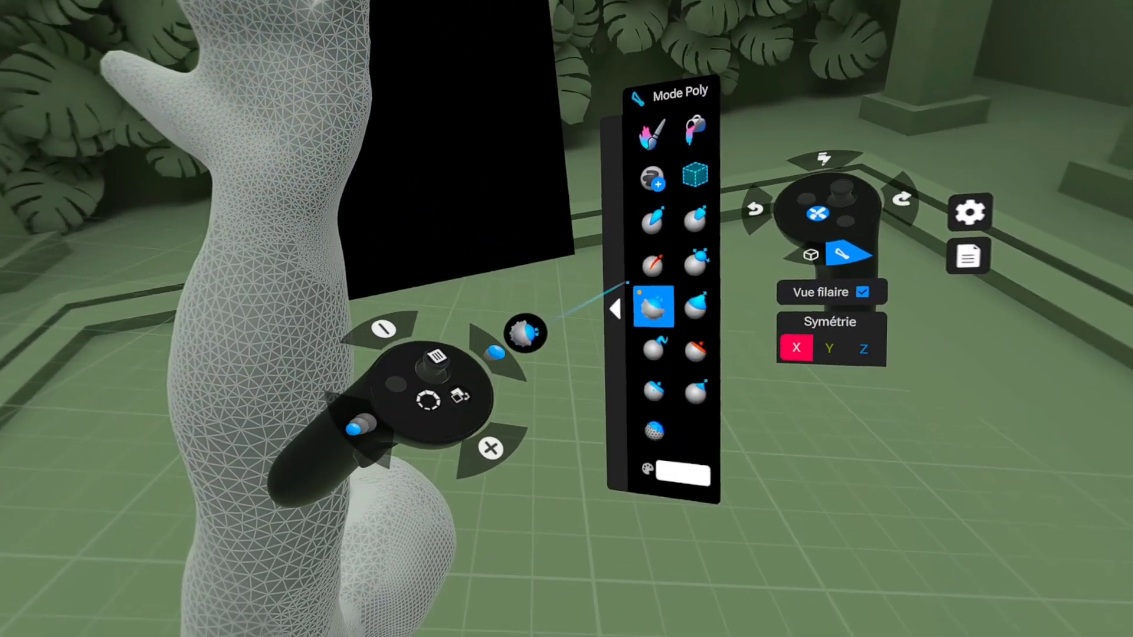
# Step: Fill out the palm's heel and the wrist with Standard, then blend them into the forearm with Lisser
pyautogui.click(652, 220)
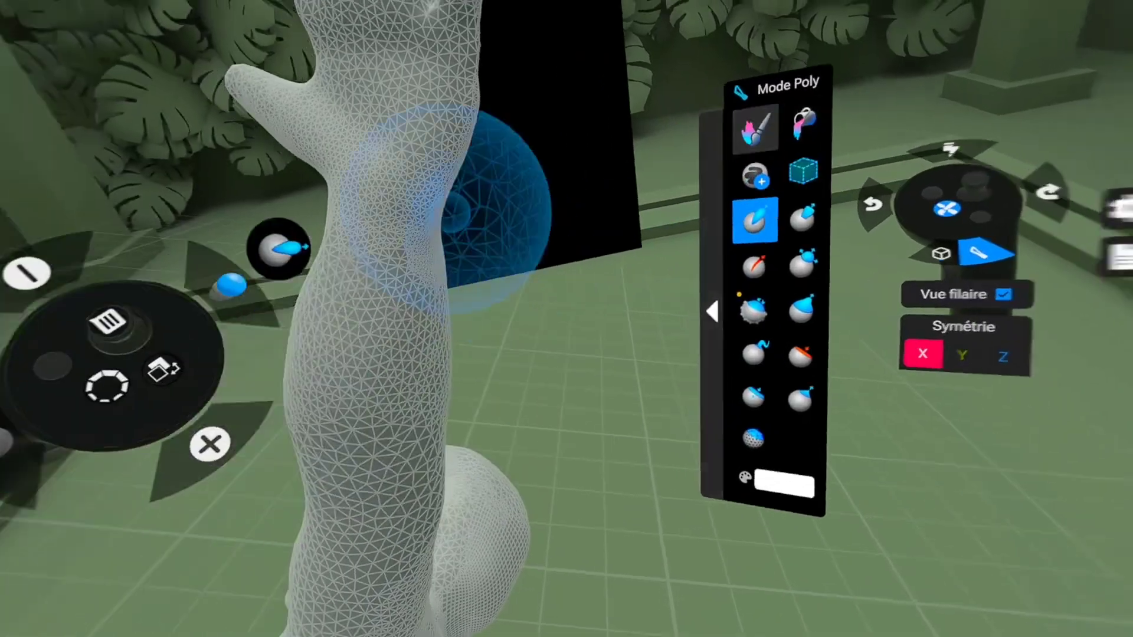
pyautogui.scroll(-3, 430, 97)
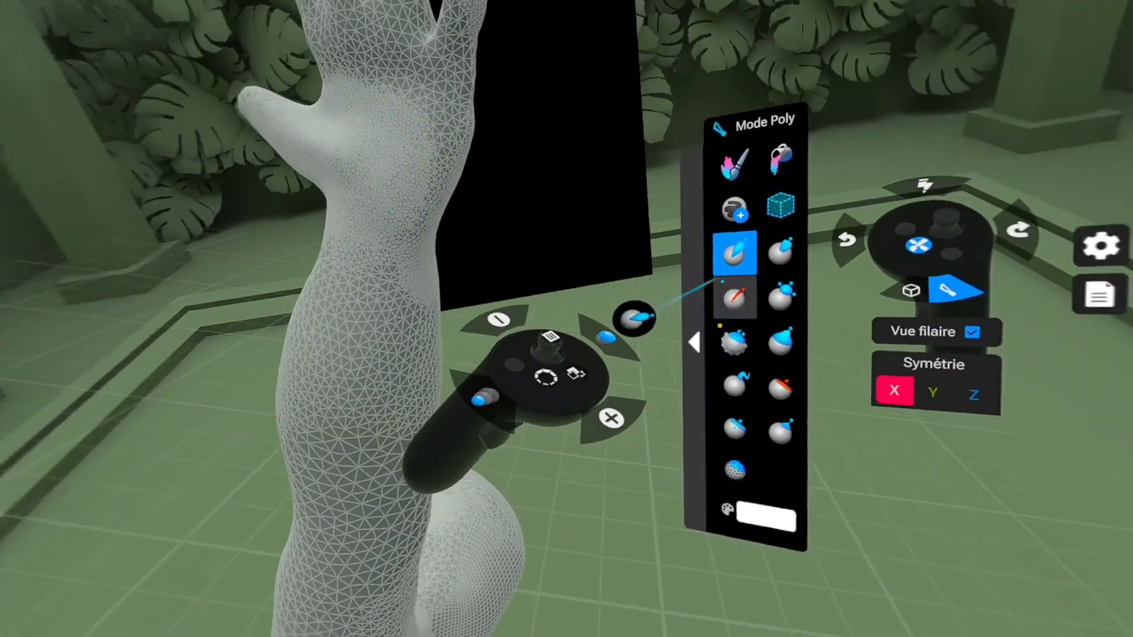
pyautogui.click(672, 273)
pyautogui.click(676, 315)
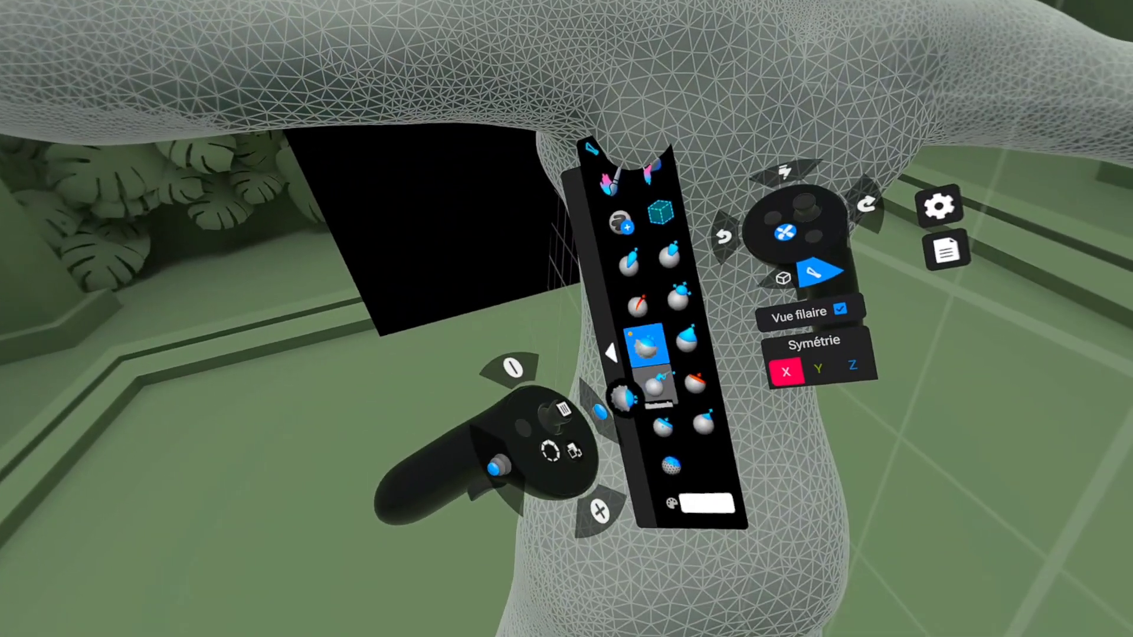
# Step: Trim the upper arm and body surfaces with Couper, rebuild volume with Standard, and smooth the transitions with Lisser
pyautogui.click(688, 365)
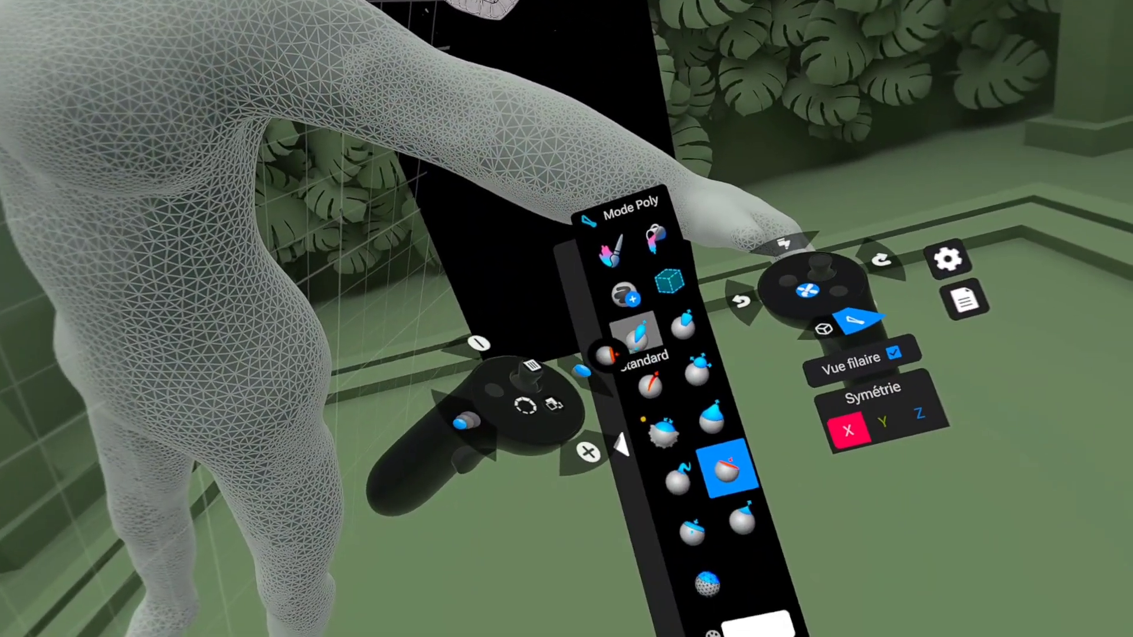
pyautogui.click(634, 333)
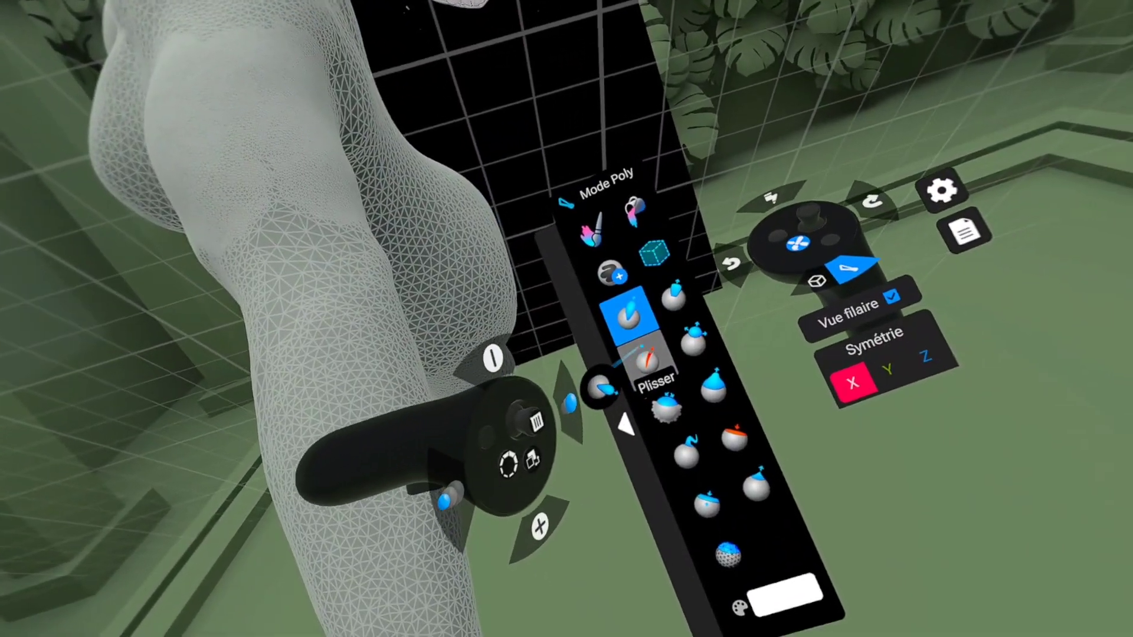
pyautogui.click(665, 407)
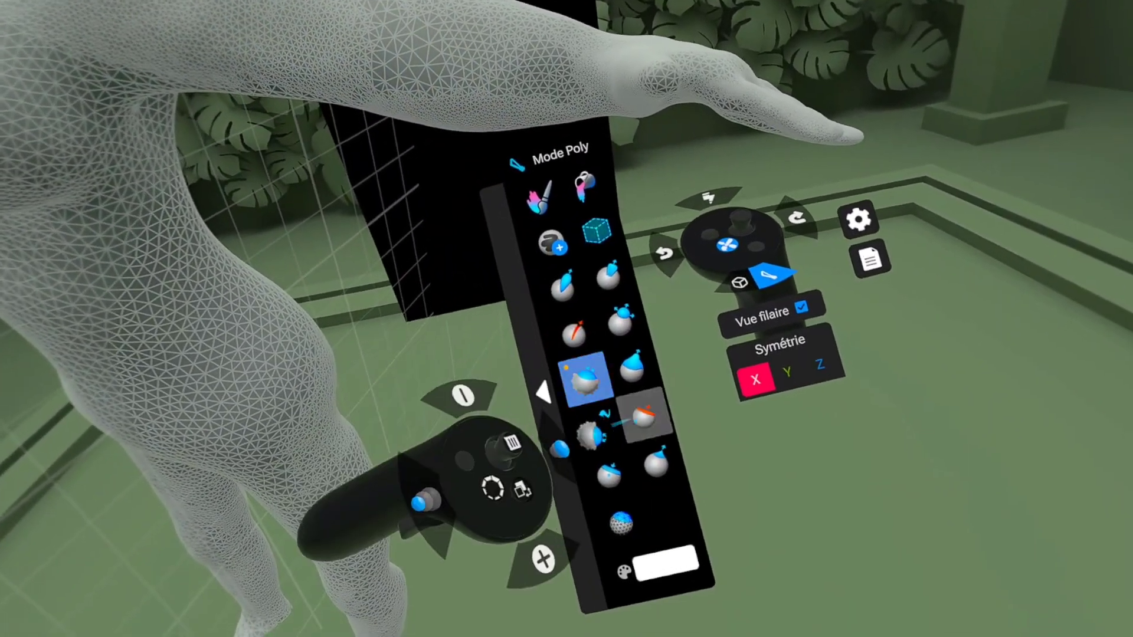
pyautogui.click(643, 413)
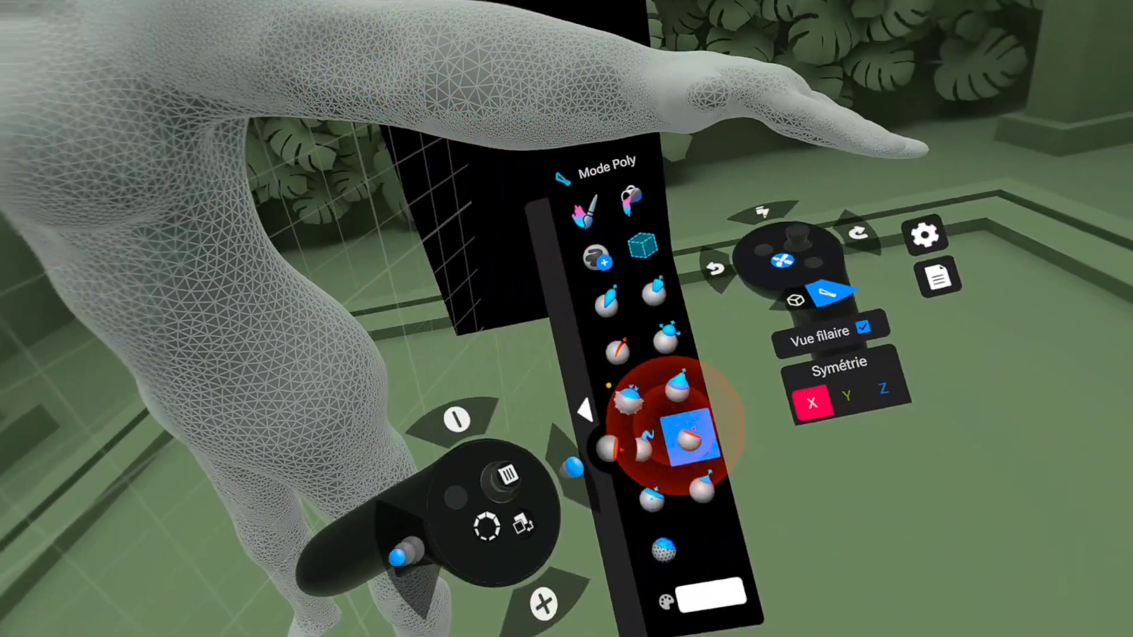
pyautogui.click(809, 531)
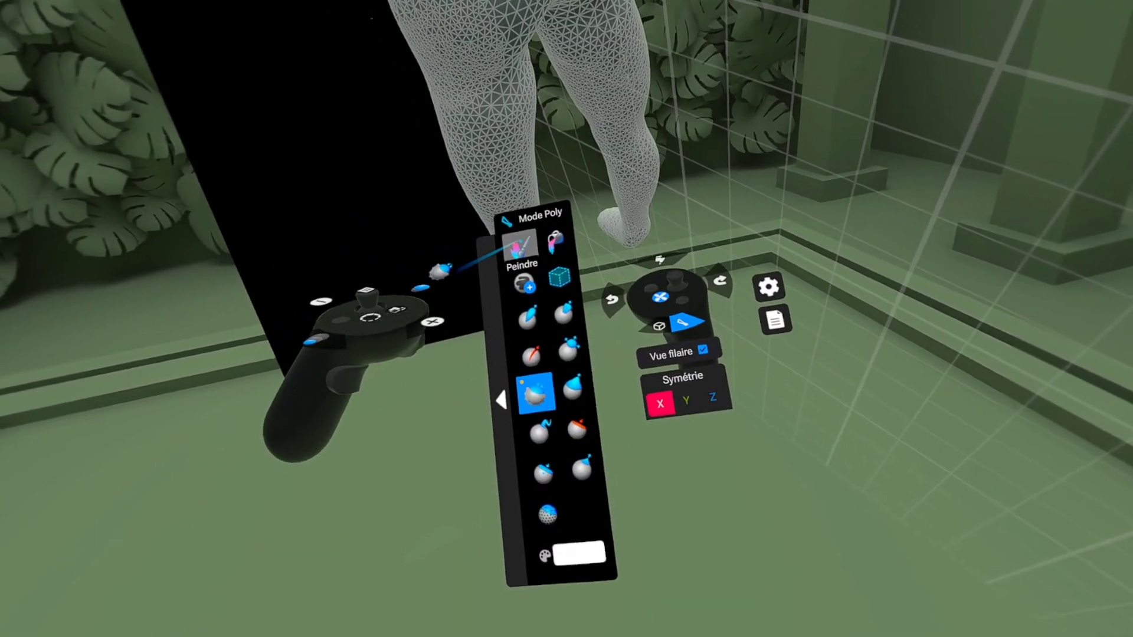
# Step: Try to open the colour settings for the Peindre tool, alternating with the neighbouring fill tool
pyautogui.click(509, 247)
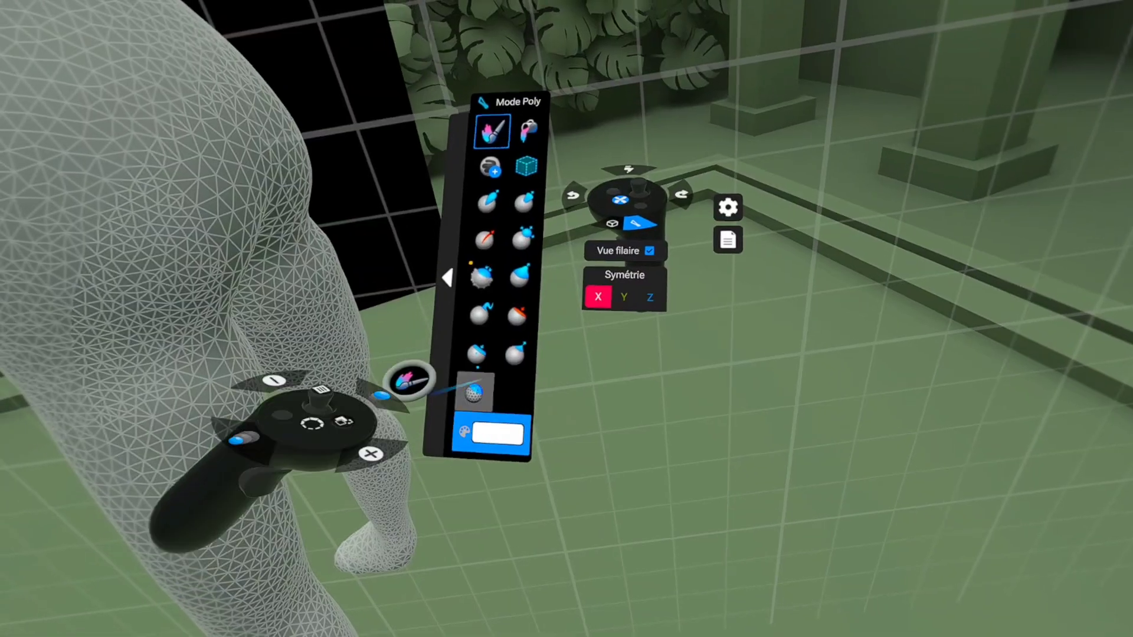
pyautogui.click(467, 201)
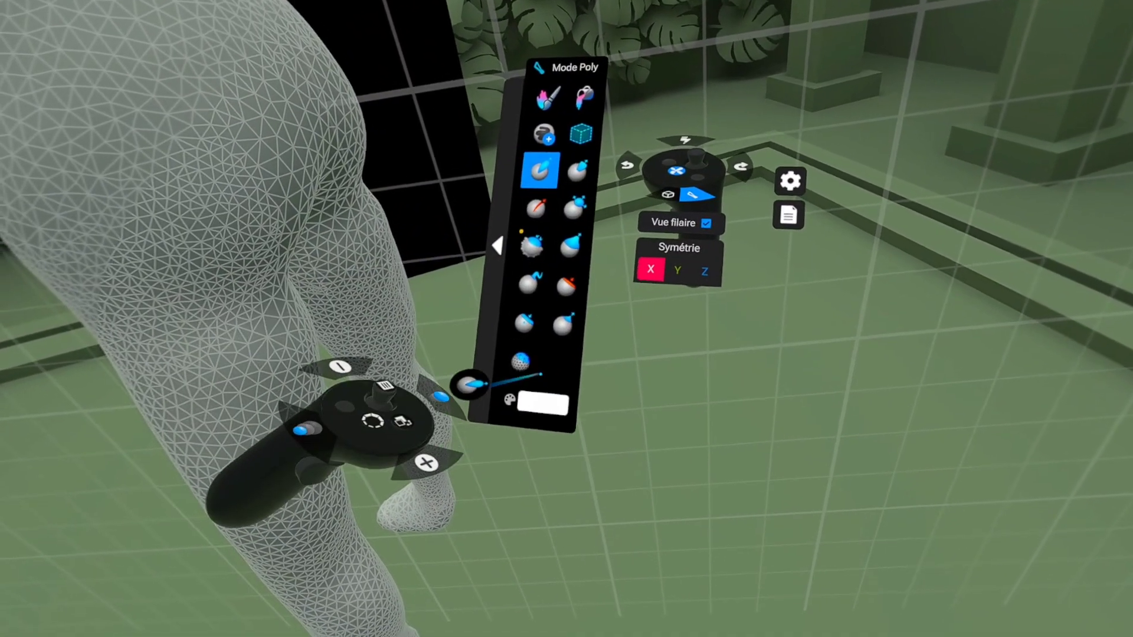
pyautogui.click(531, 399)
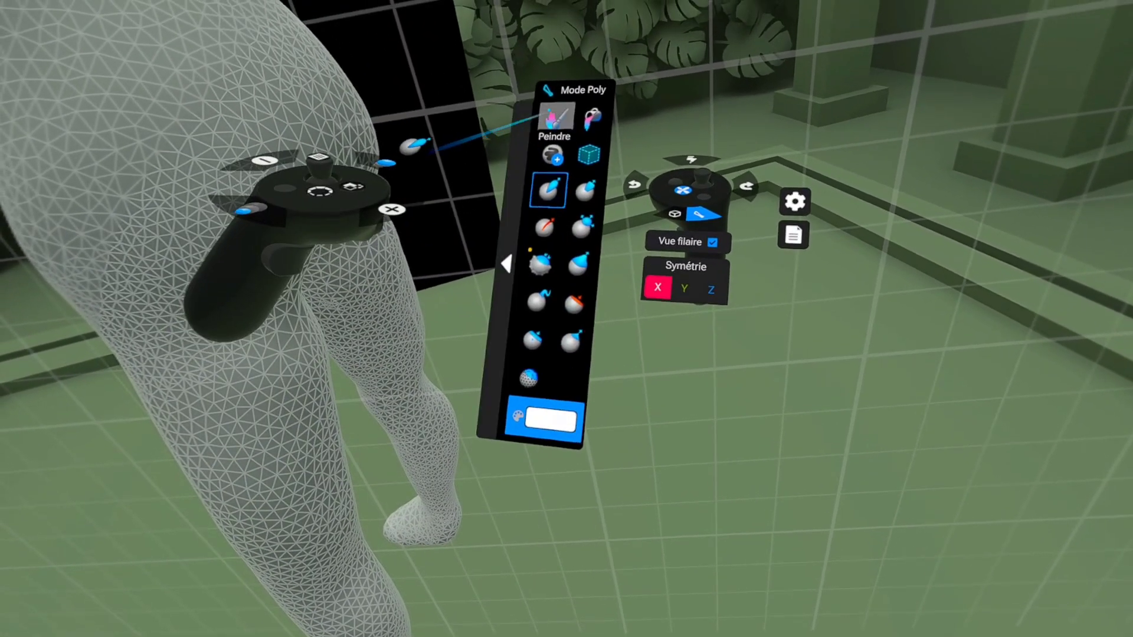
pyautogui.click(556, 117)
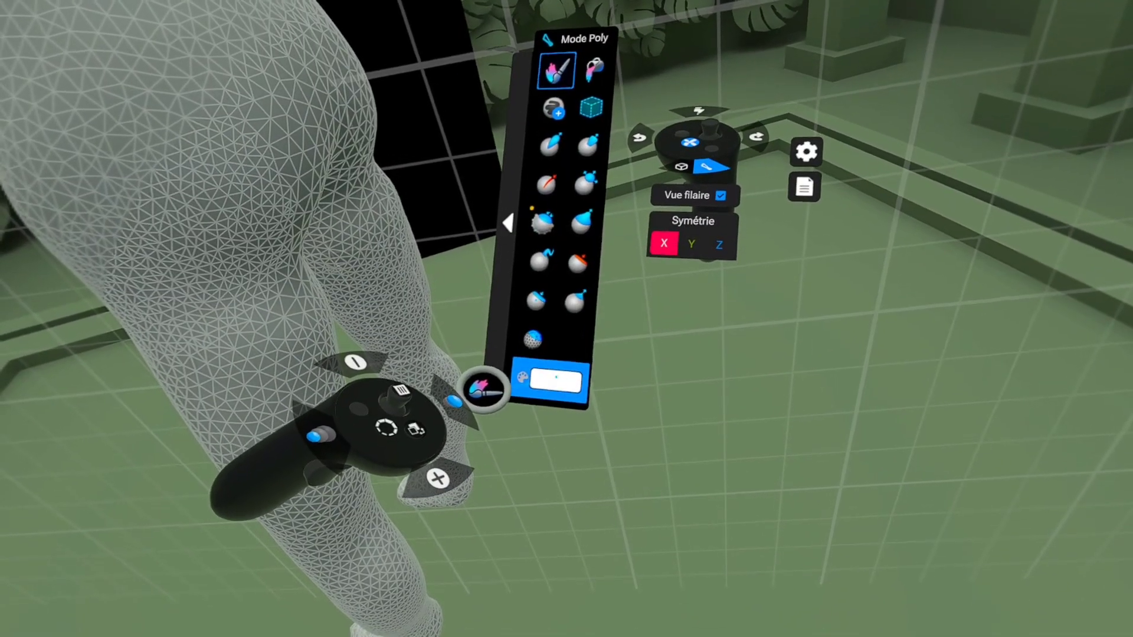
pyautogui.click(596, 81)
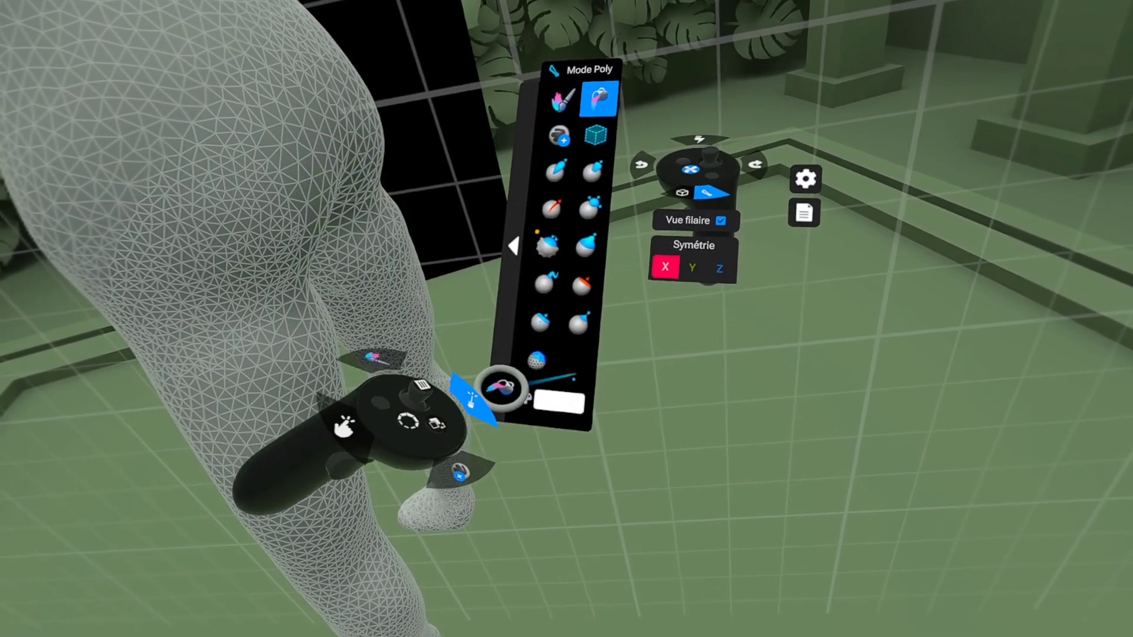
pyautogui.click(556, 389)
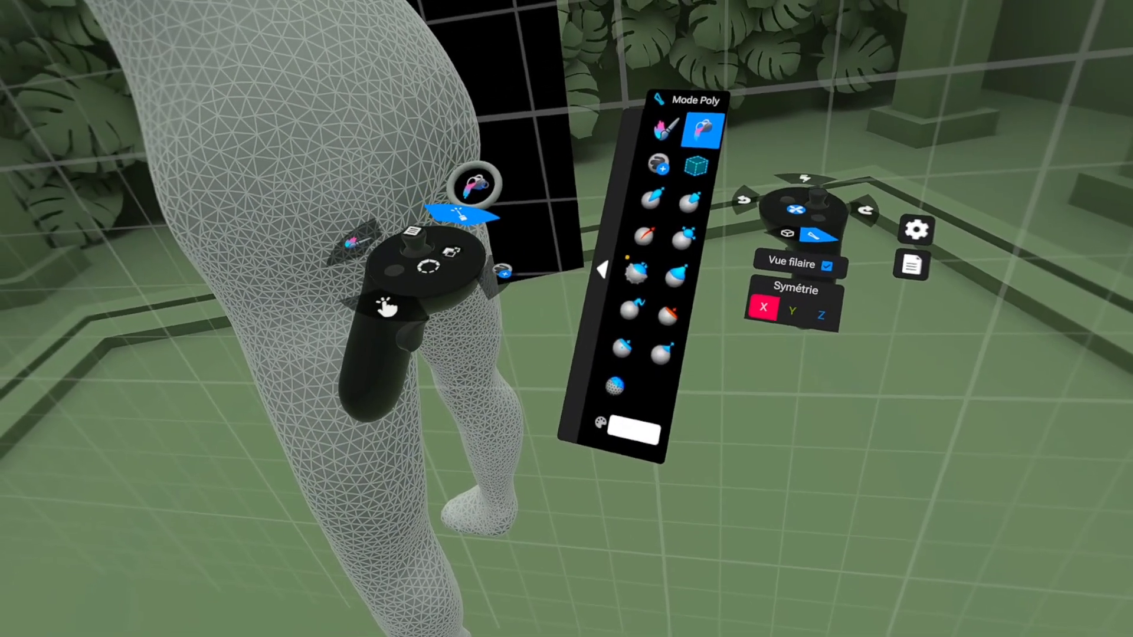
pyautogui.click(561, 129)
pyautogui.click(674, 131)
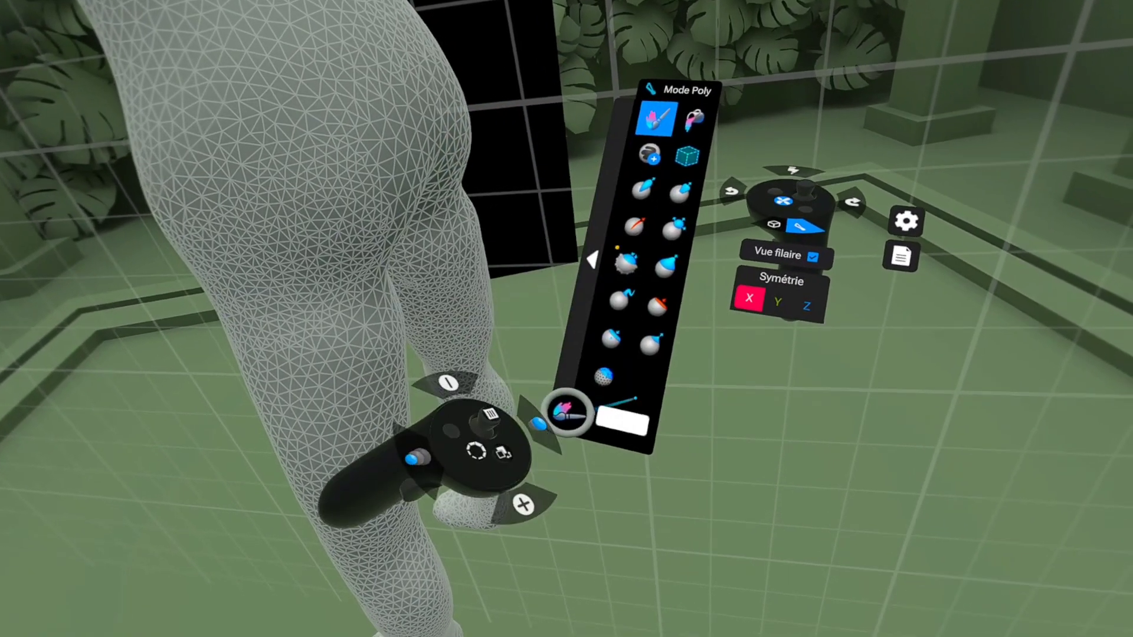
pyautogui.click(610, 406)
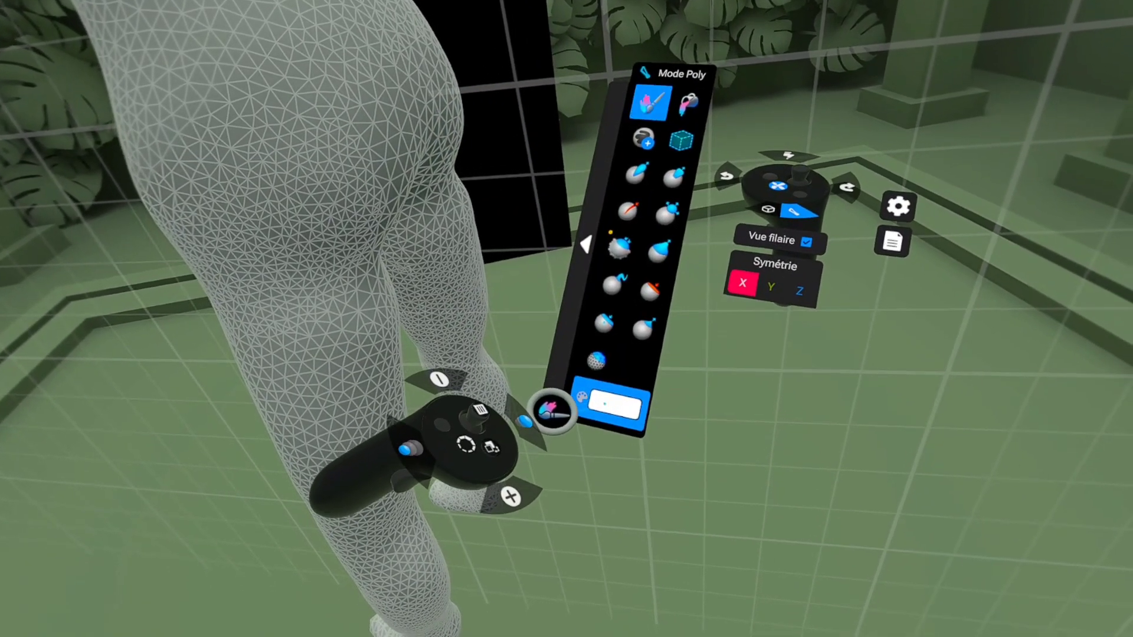
pyautogui.click(603, 404)
pyautogui.click(603, 405)
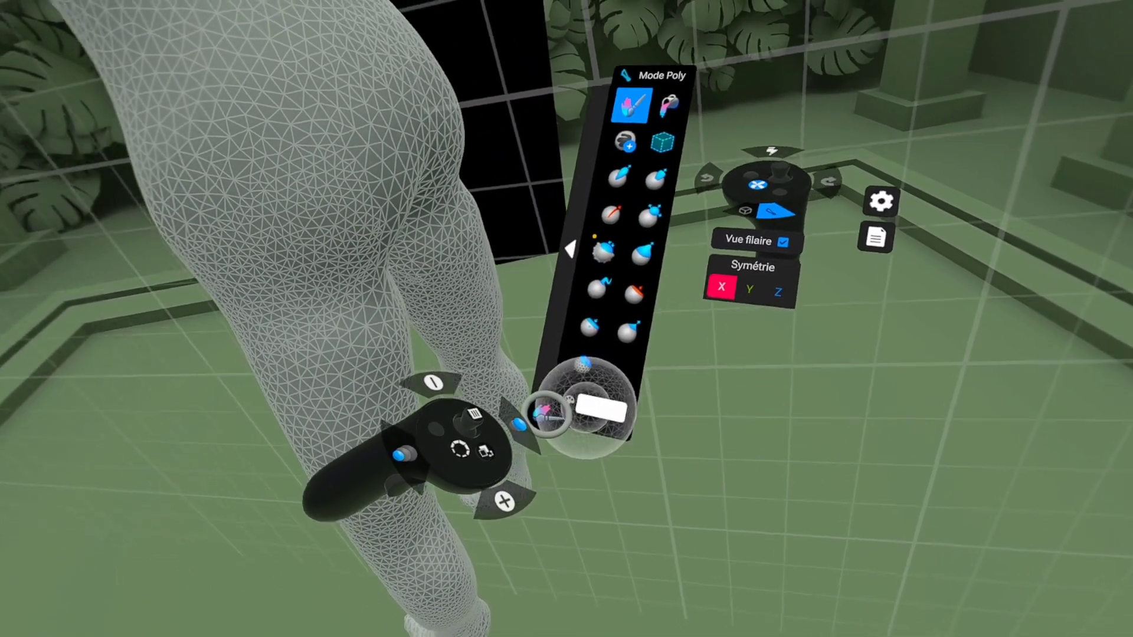
pyautogui.click(603, 404)
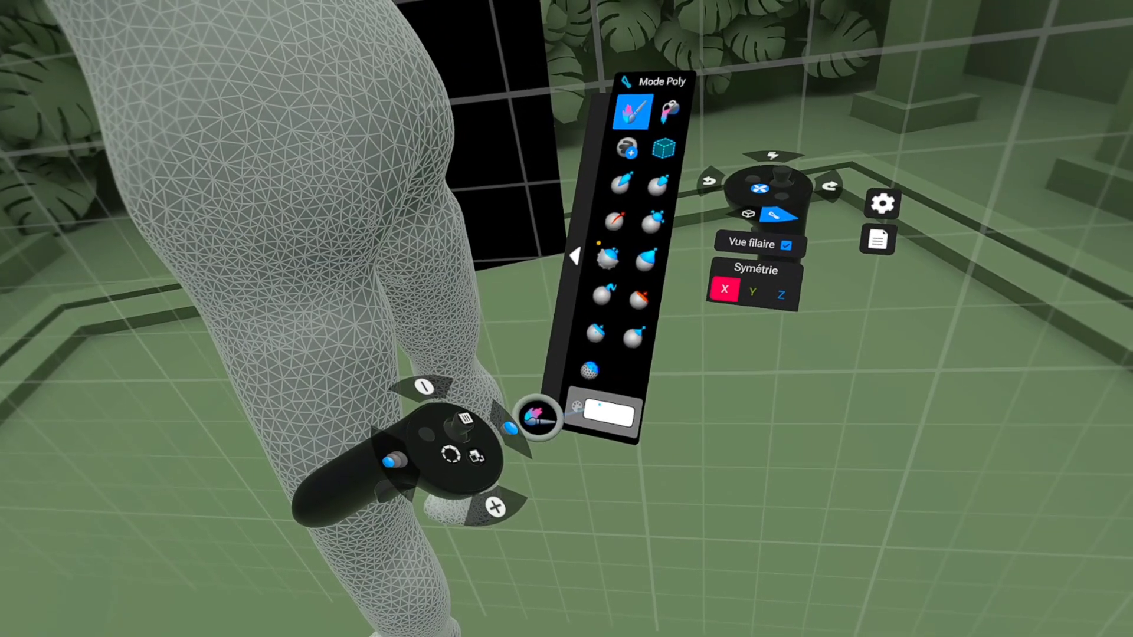
pyautogui.click(599, 405)
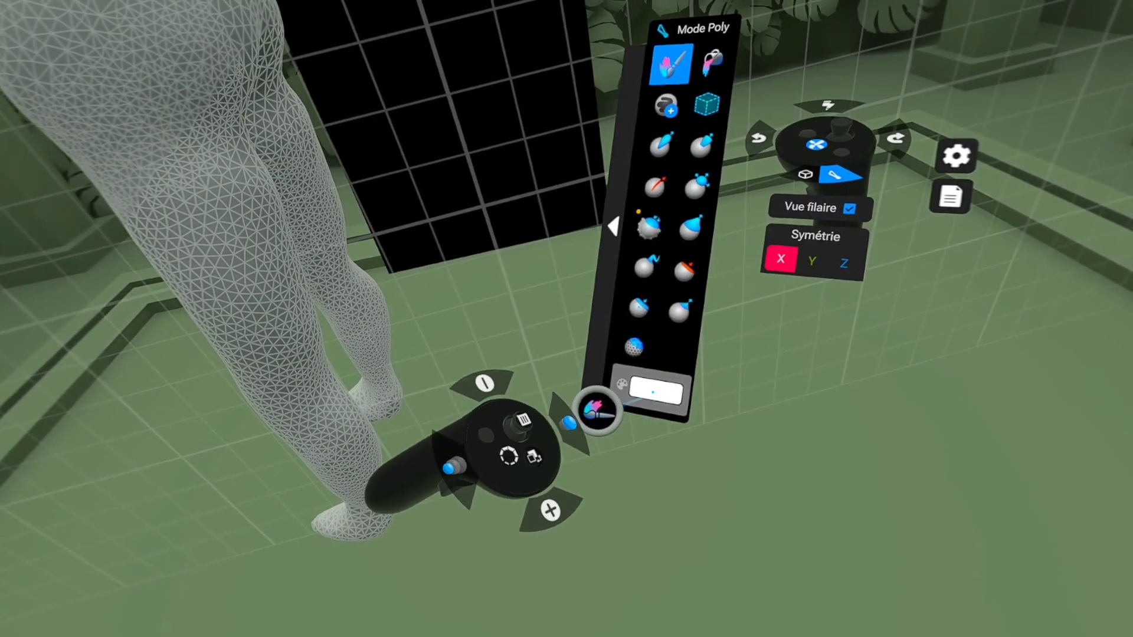
# Step: Look for the painting settings in the quick-access wheel, the project commands and the Options window
pyautogui.click(508, 457)
pyautogui.click(493, 457)
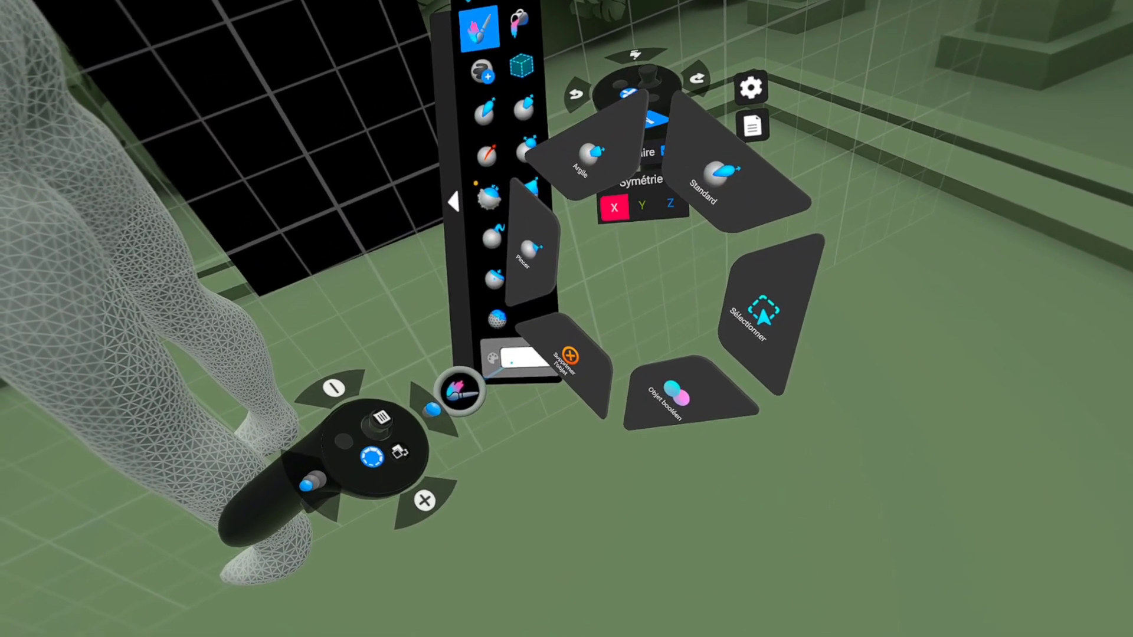
pyautogui.click(379, 458)
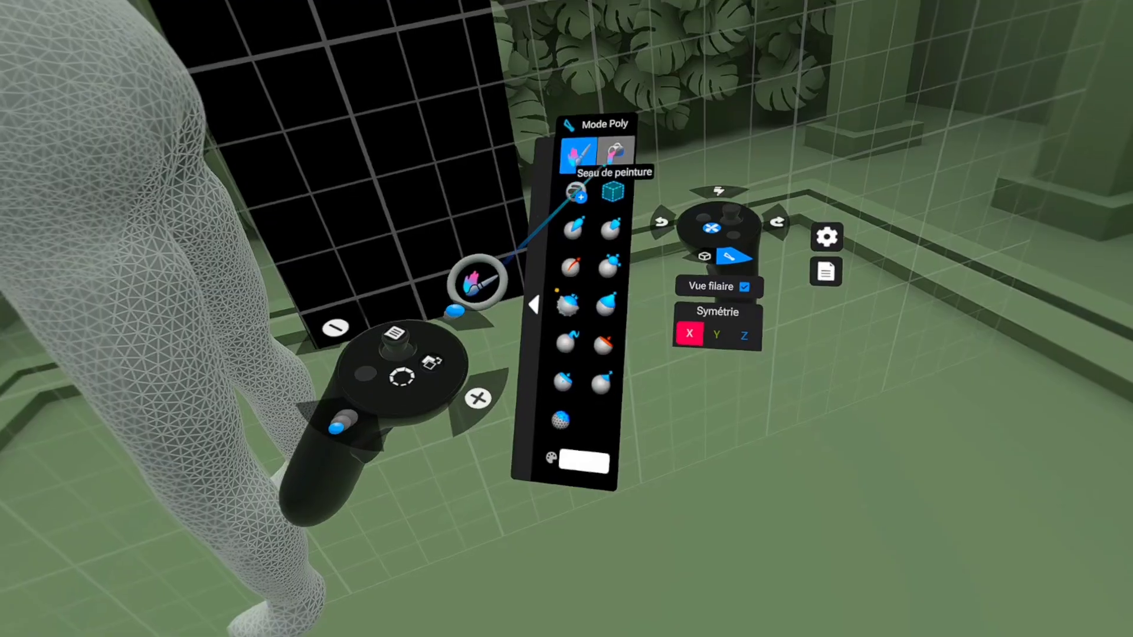
pyautogui.click(606, 87)
pyautogui.click(575, 164)
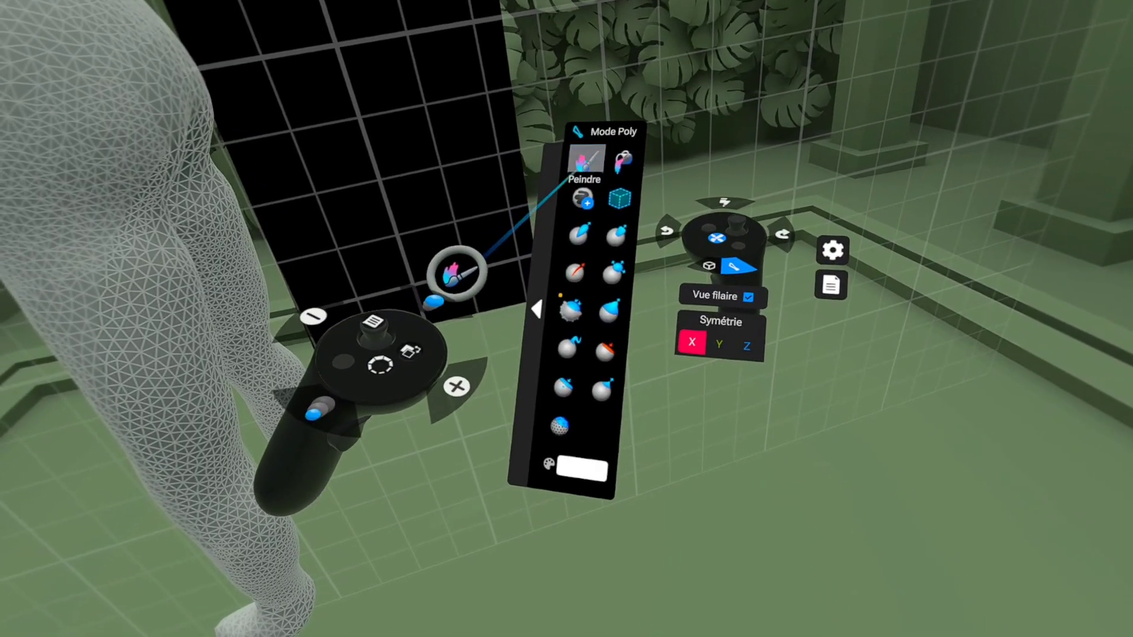
pyautogui.click(615, 135)
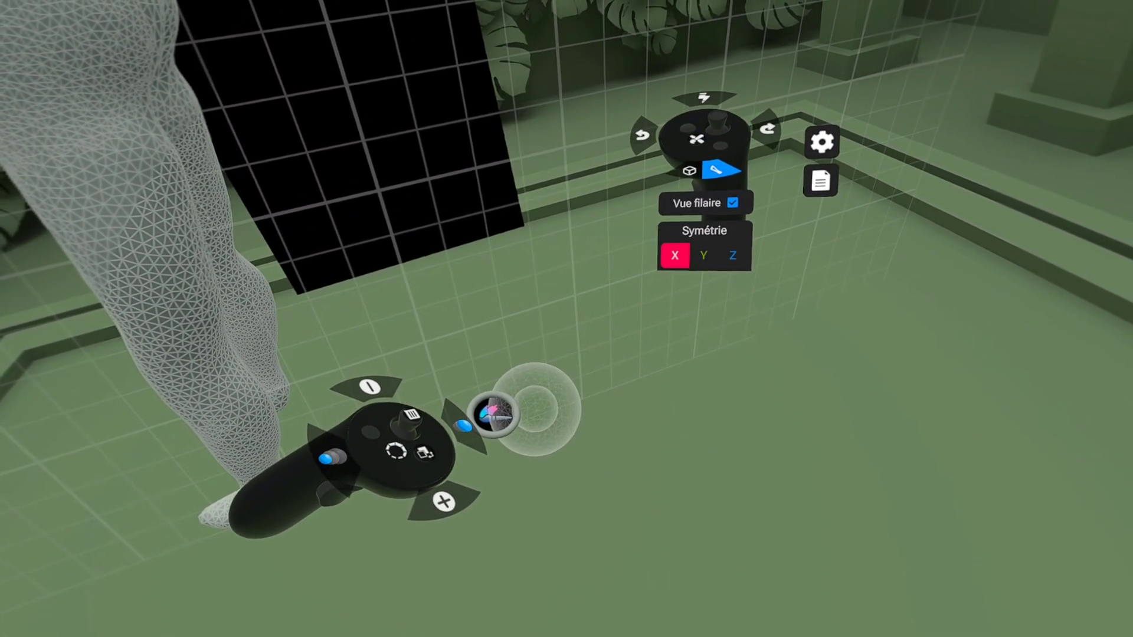
pyautogui.click(787, 184)
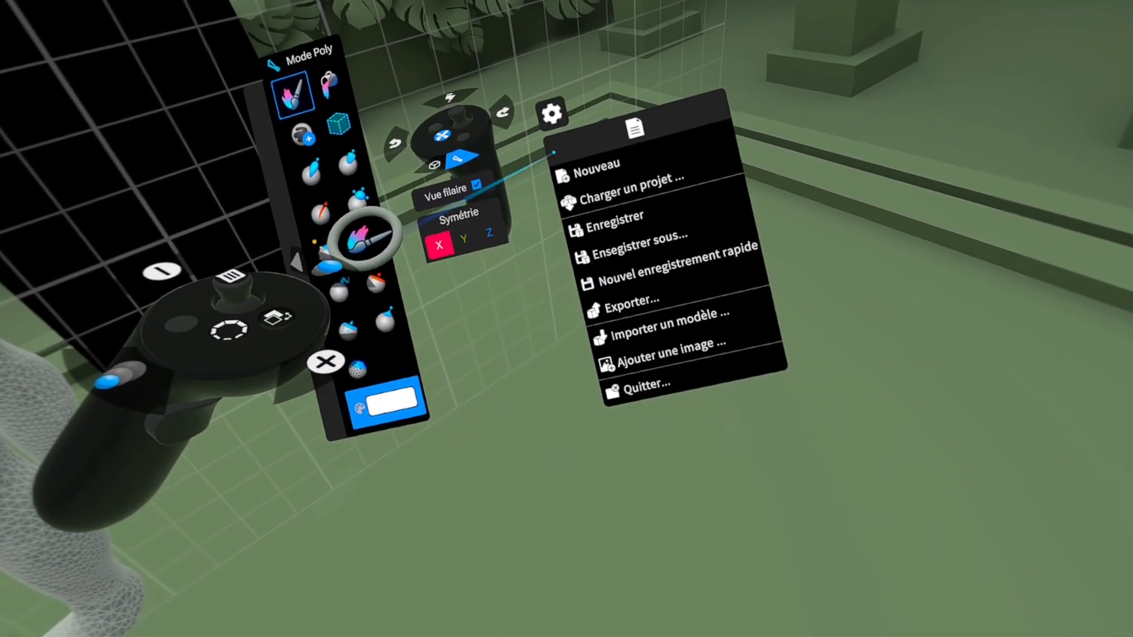
pyautogui.click(552, 110)
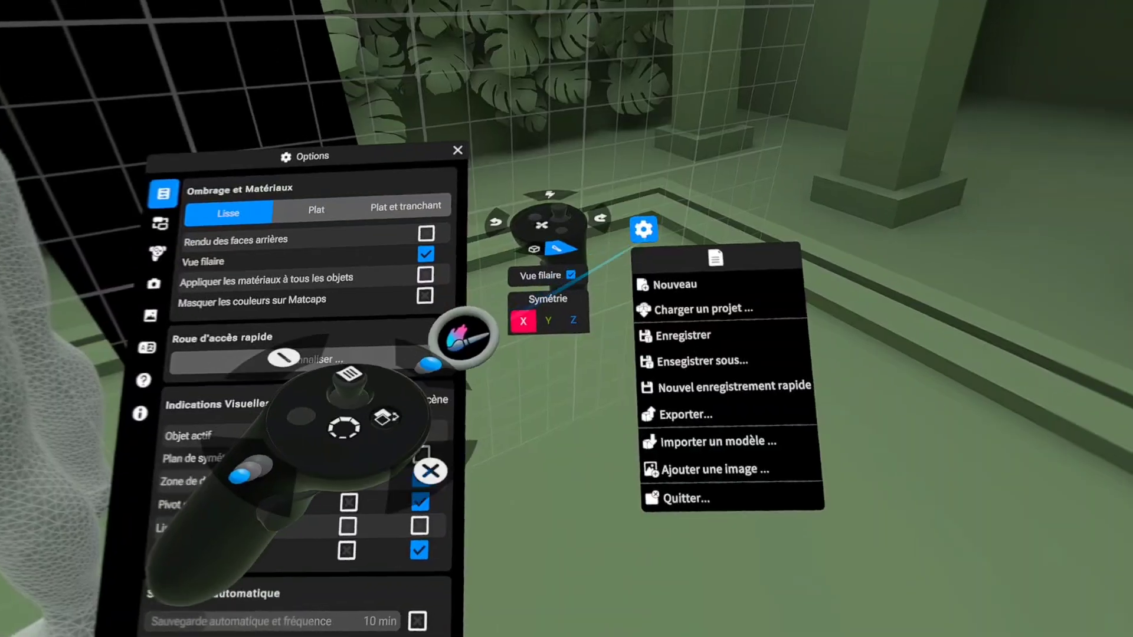
pyautogui.click(634, 229)
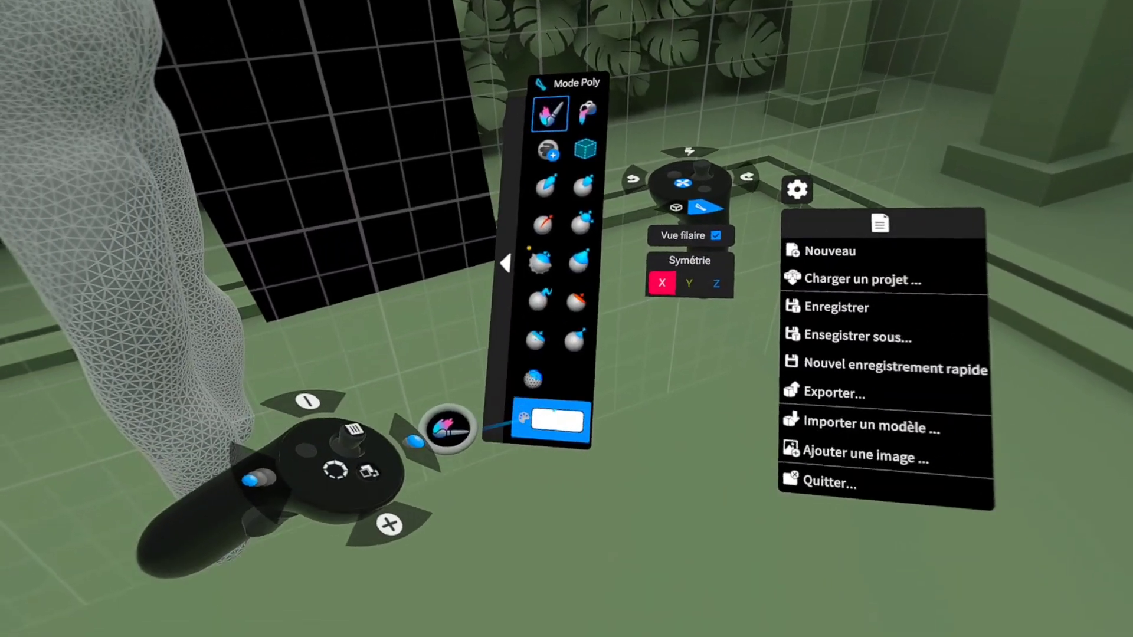
# Step: Open the Peindre material settings and sample the skin colour from the face in the reference image
pyautogui.click(548, 382)
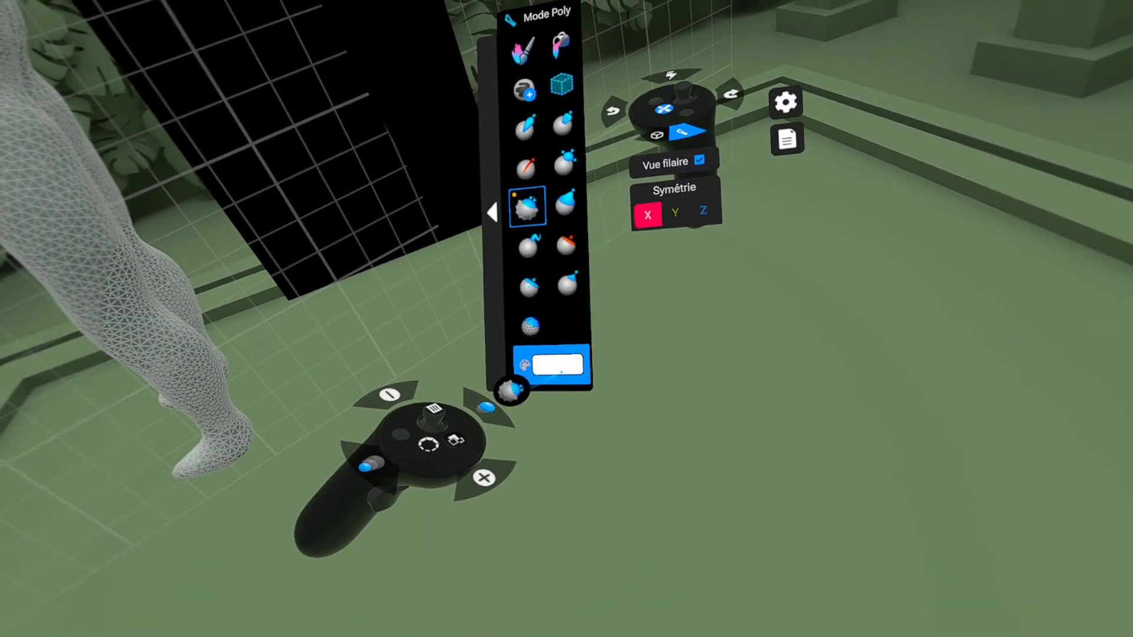
pyautogui.click(557, 365)
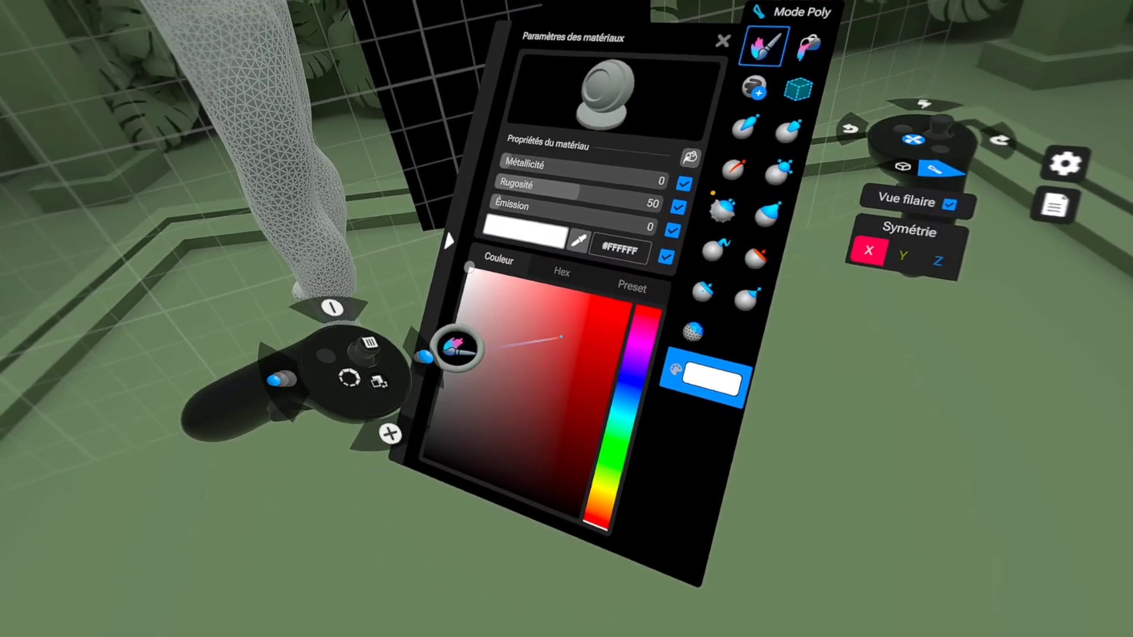
pyautogui.click(580, 241)
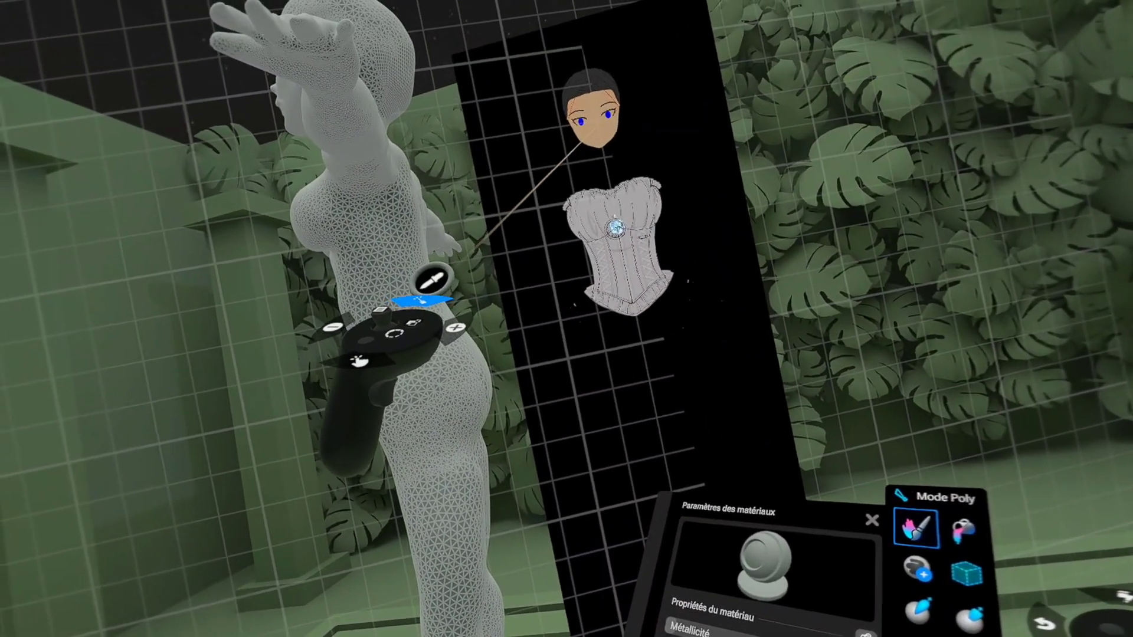
pyautogui.click(590, 140)
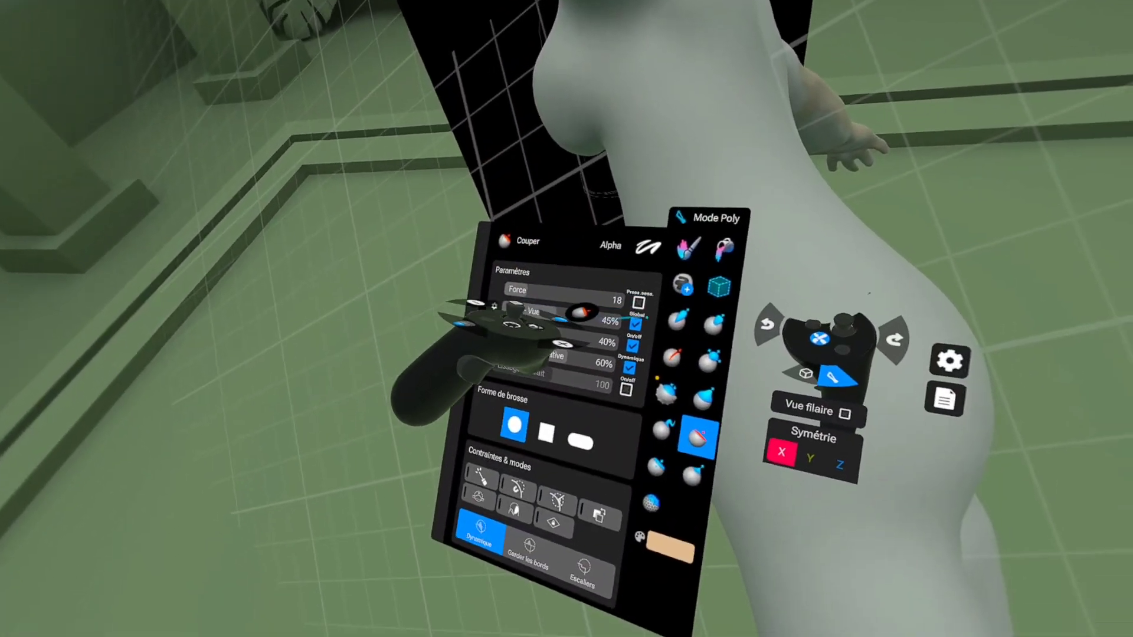
# Step: Rebuild the arm with Standard and smooth it with Lisser, refining the hand with Couper and Aplatir
pyautogui.click(644, 310)
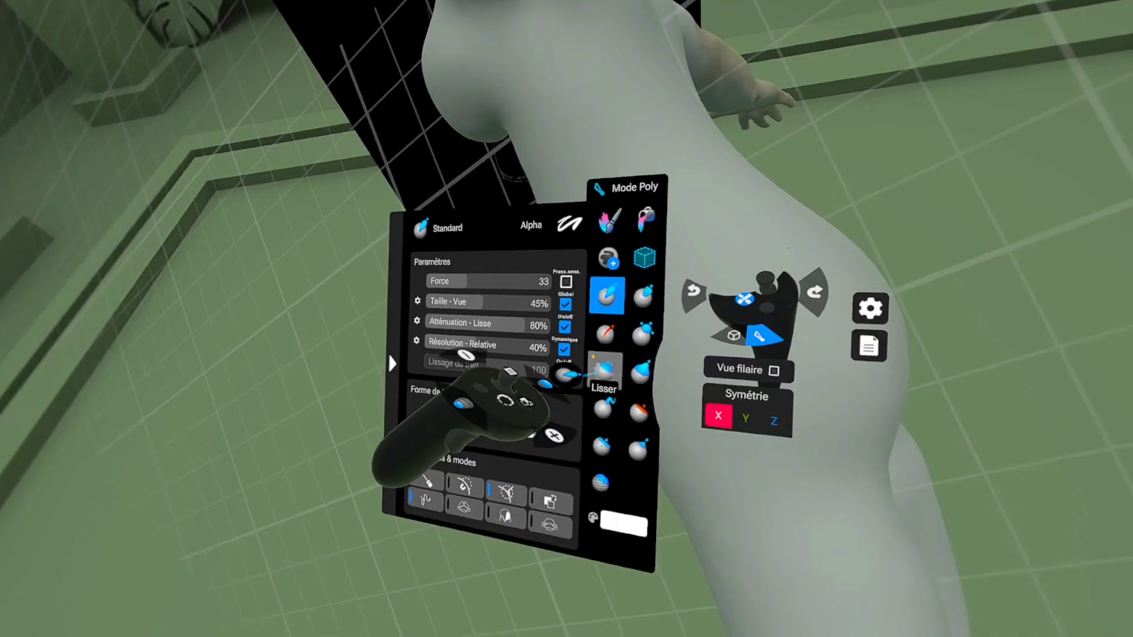
pyautogui.click(605, 368)
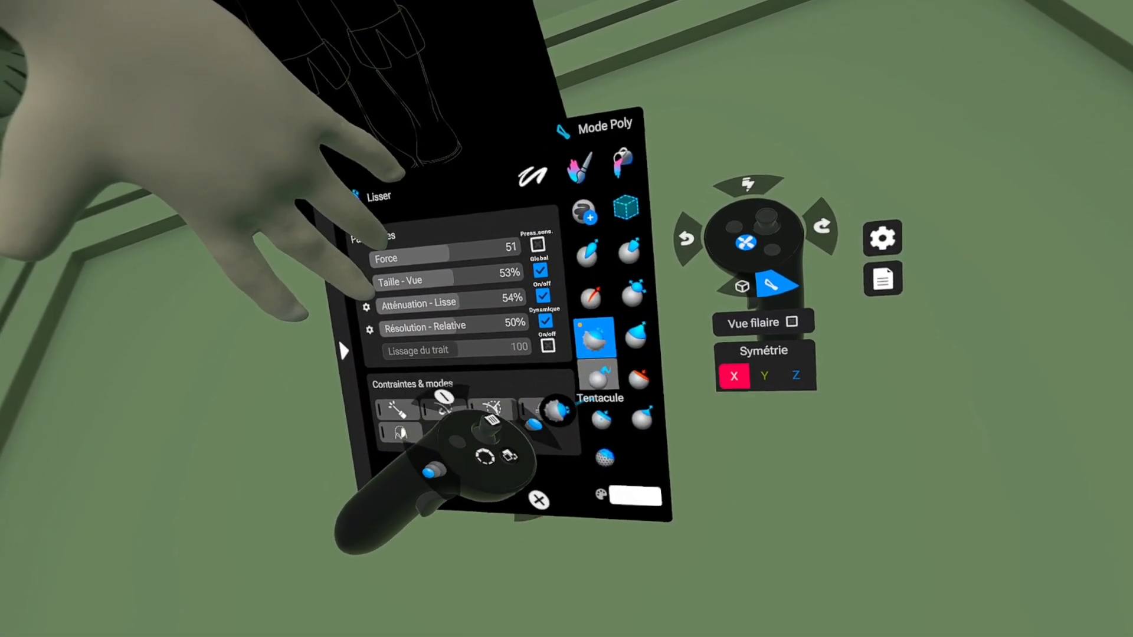
pyautogui.click(638, 378)
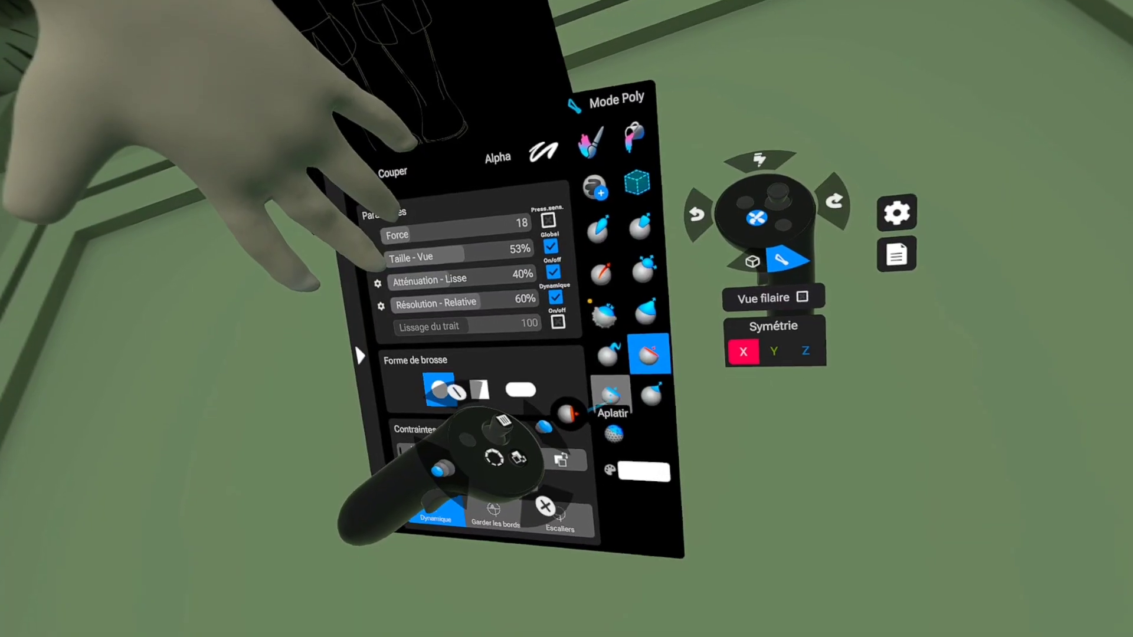
pyautogui.click(602, 416)
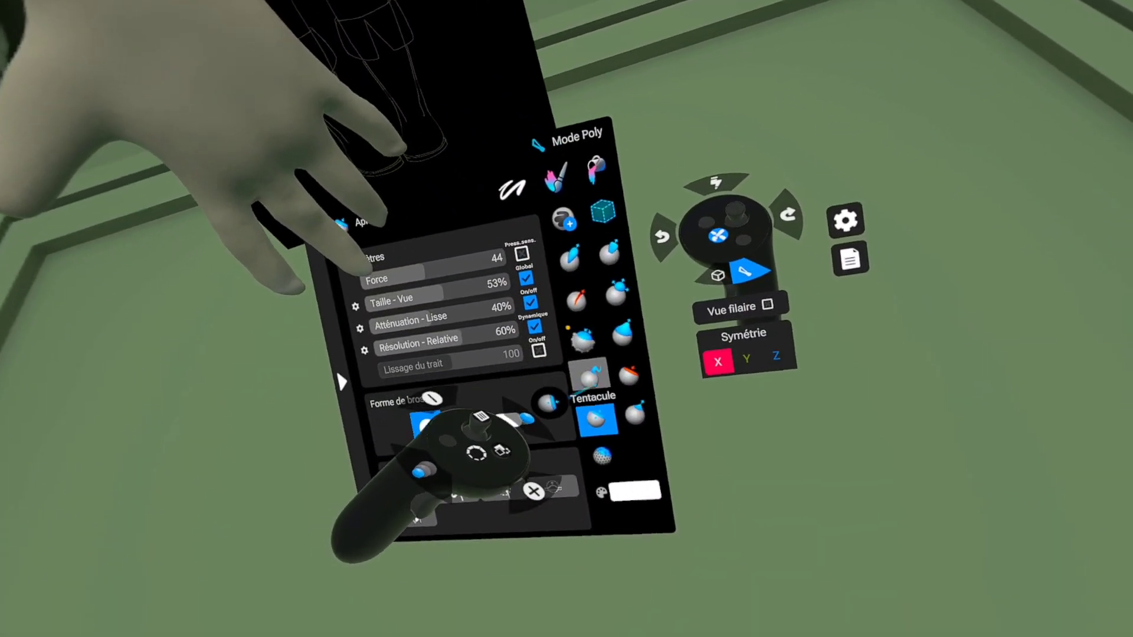
pyautogui.click(625, 339)
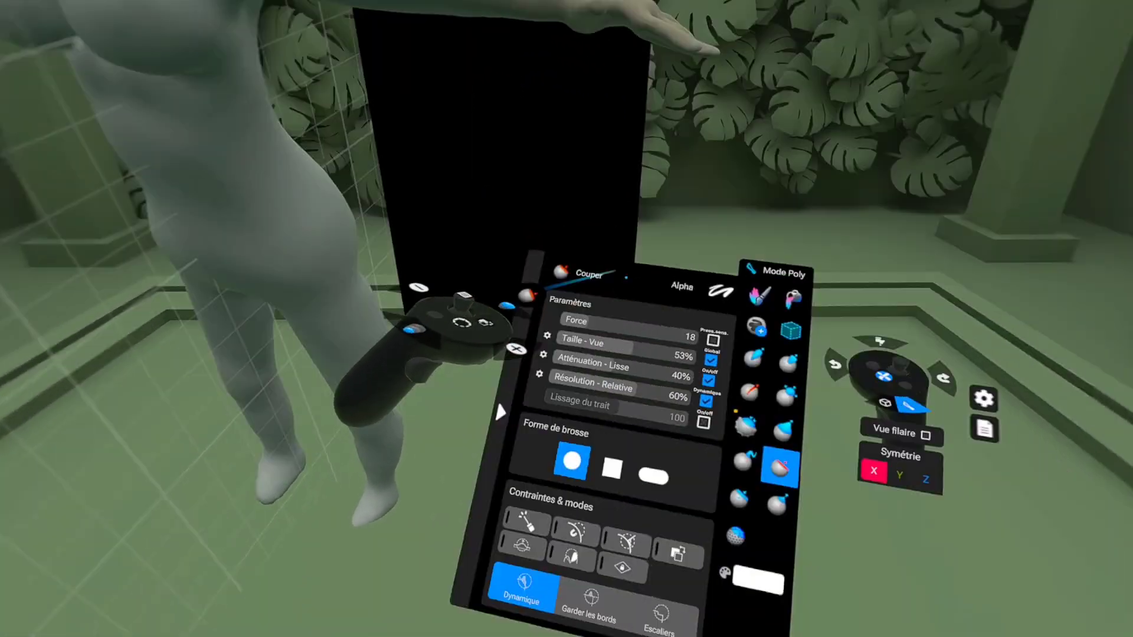
# Step: Adjust the body's proportions with Déplacer, using a brush size of 100% and then 50%
pyautogui.click(783, 430)
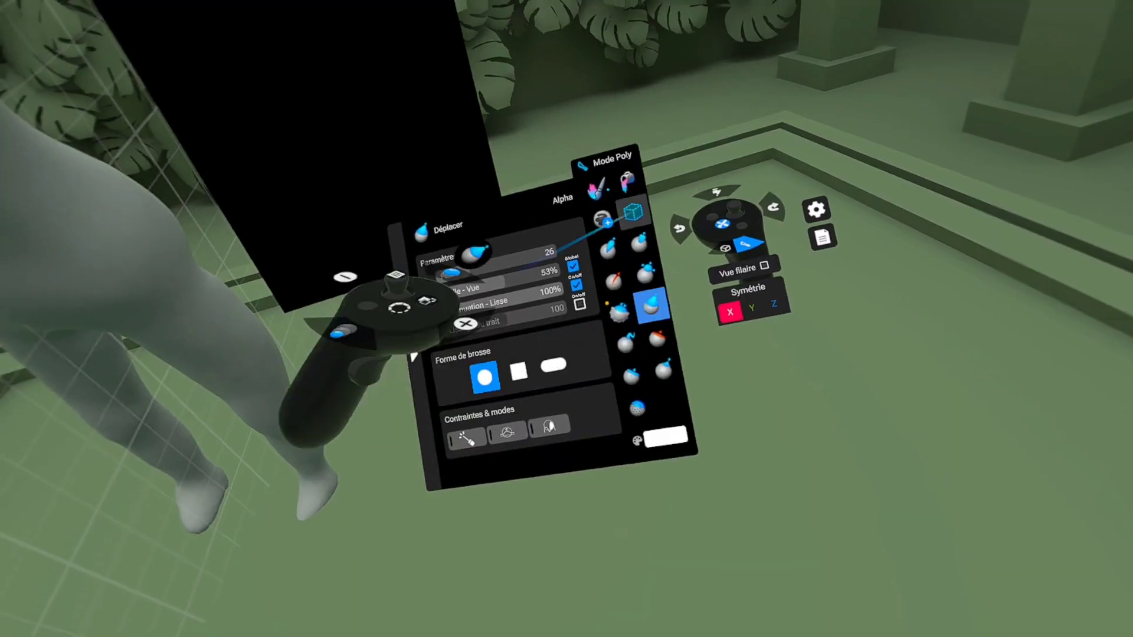
pyautogui.hscroll(5, 480, 202)
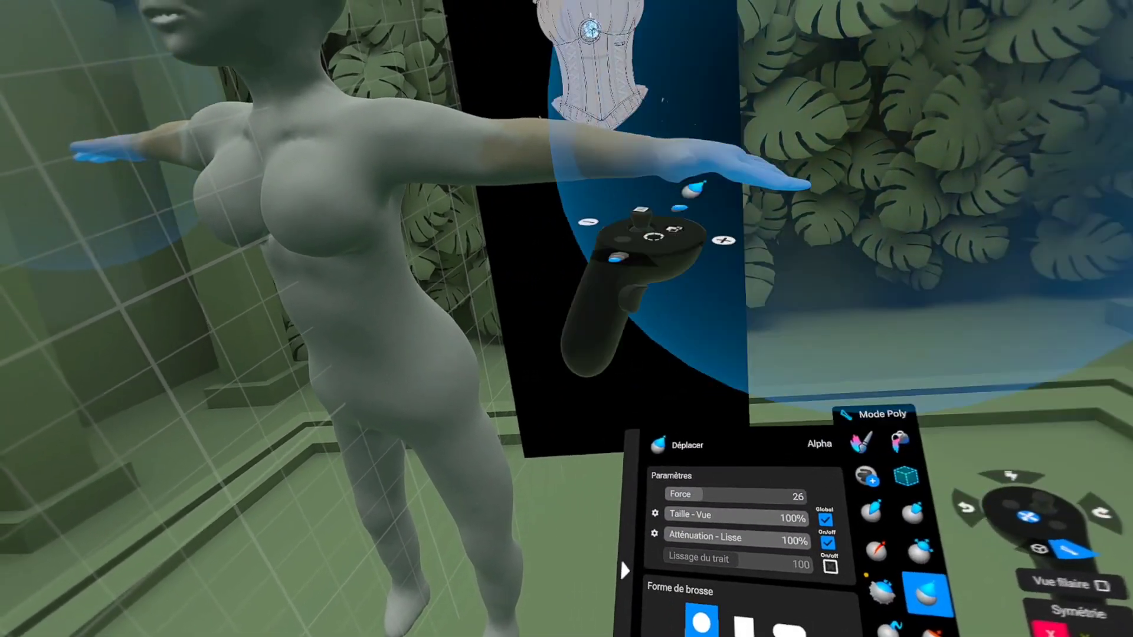
pyautogui.hscroll(-3, 354, 342)
pyautogui.hscroll(-5, 407, 366)
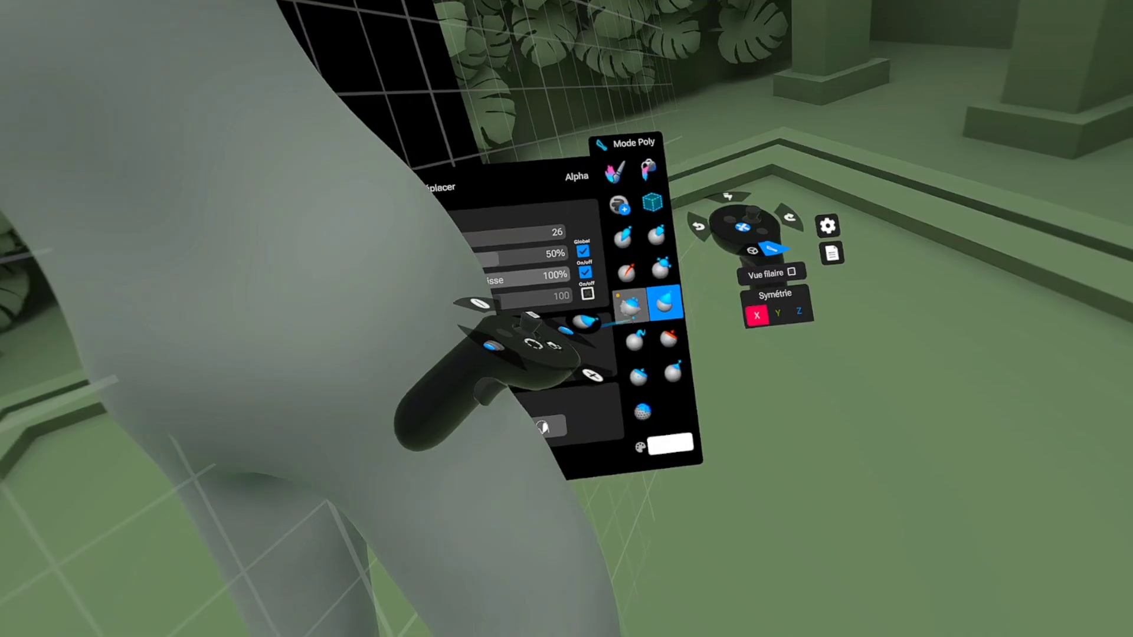
# Step: Refine the hip and groin transitions with Lisser and Plisser, finishing with another Lisser pass
pyautogui.click(632, 316)
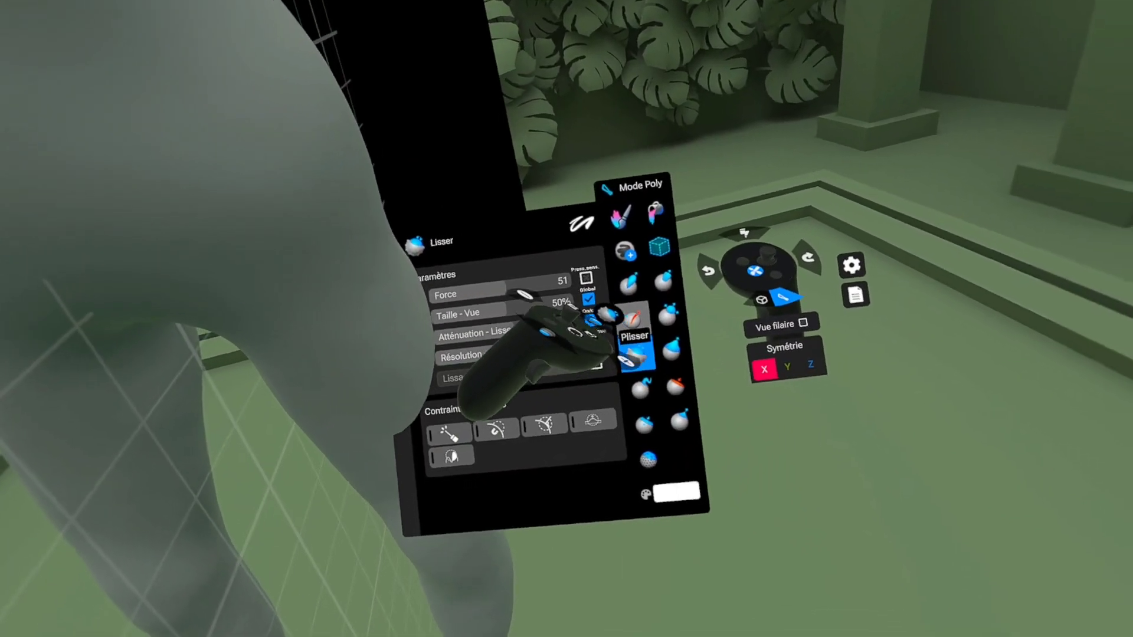
pyautogui.click(624, 317)
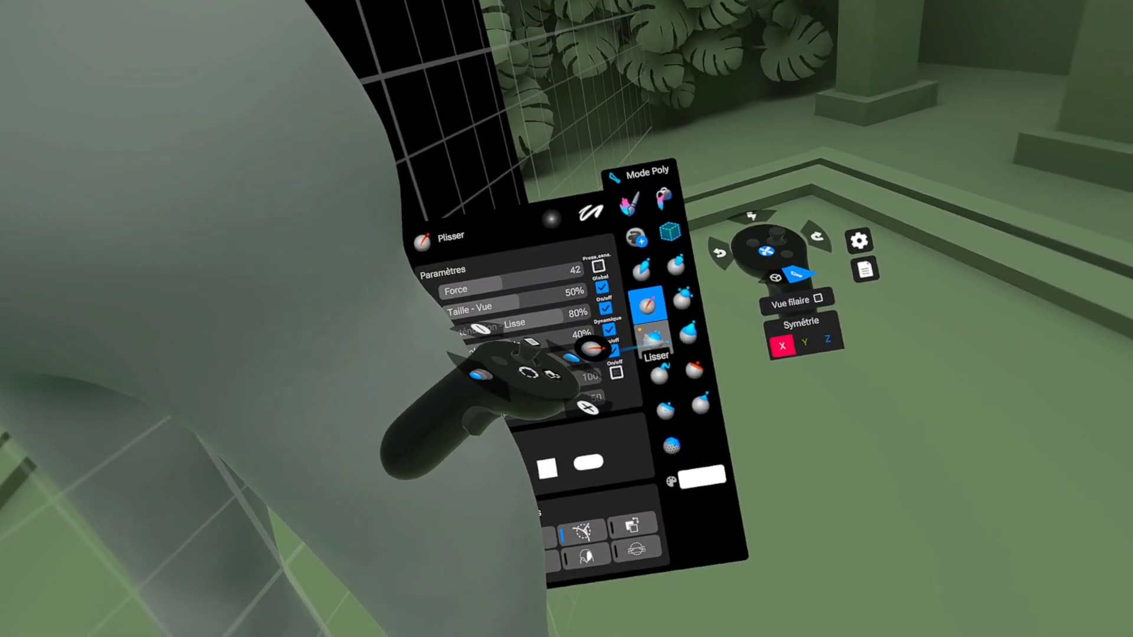
pyautogui.click(654, 339)
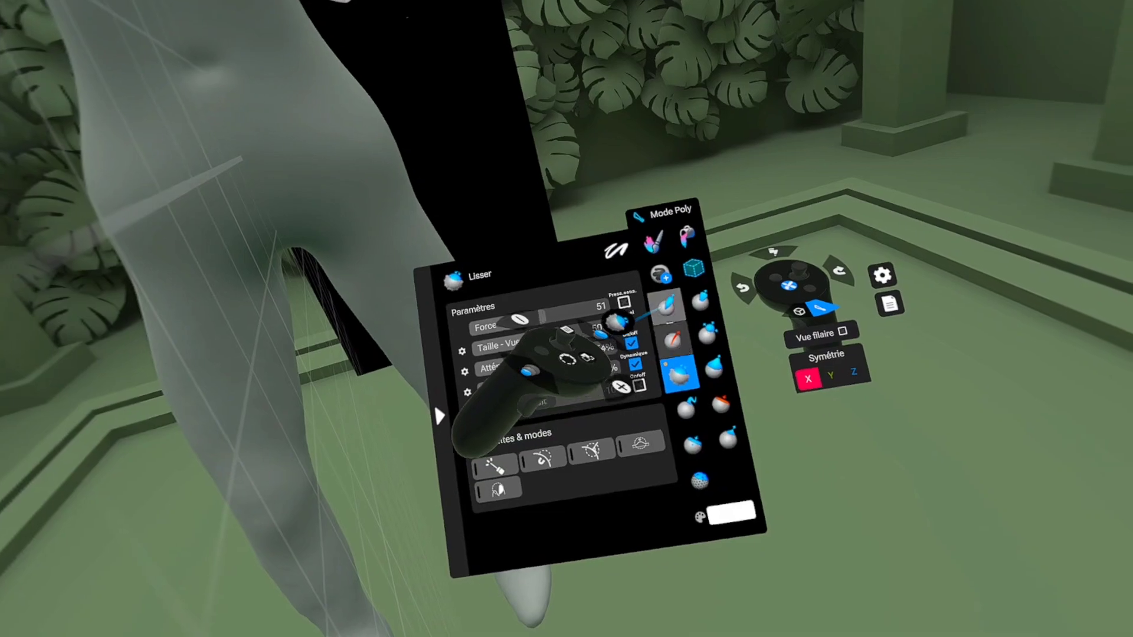
# Step: Build up the hips and upper thighs with Standard at 64% size, then smooth the legs with Lisser
pyautogui.click(666, 304)
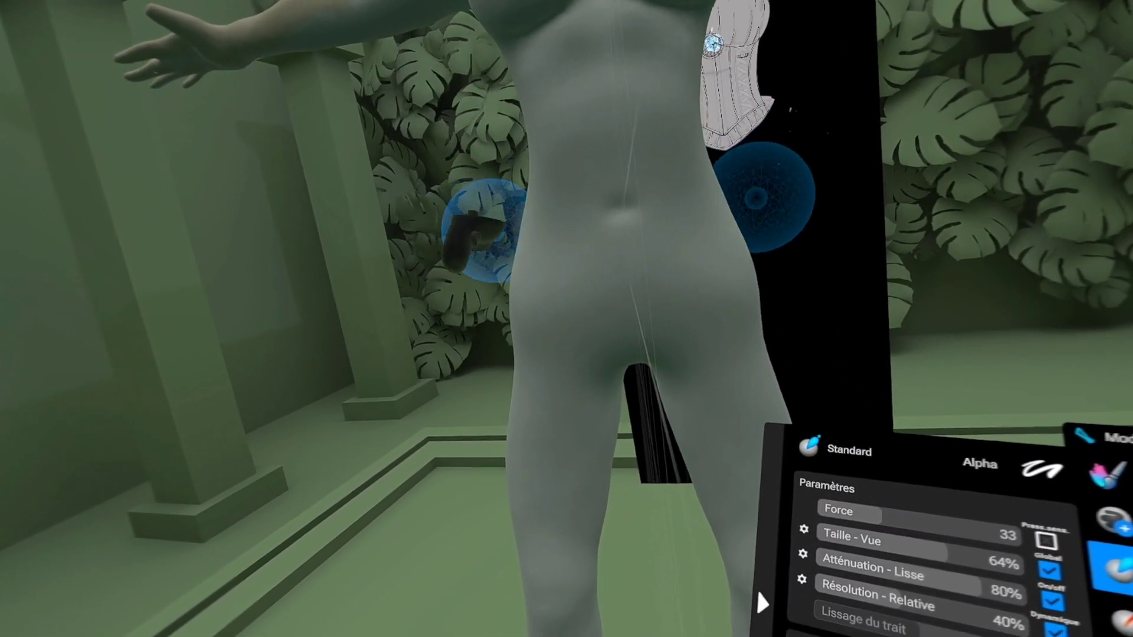
pyautogui.moveTo(470, 229); pyautogui.dragTo(590, 230, button='middle')
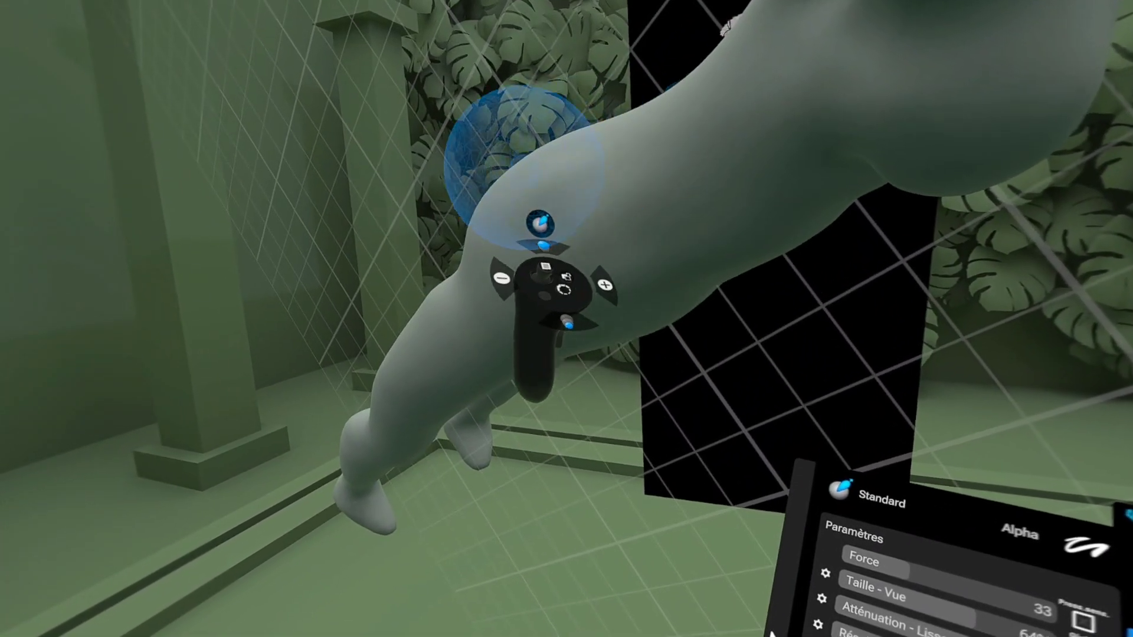
pyautogui.moveTo(524, 168); pyautogui.dragTo(437, 253, button='middle')
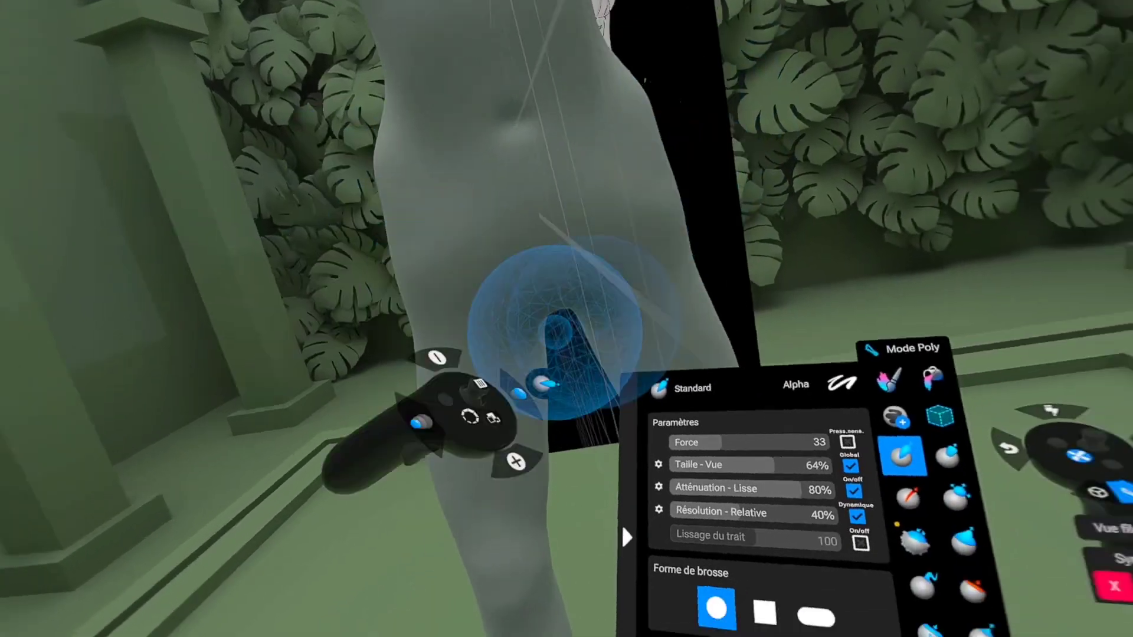
pyautogui.click(670, 352)
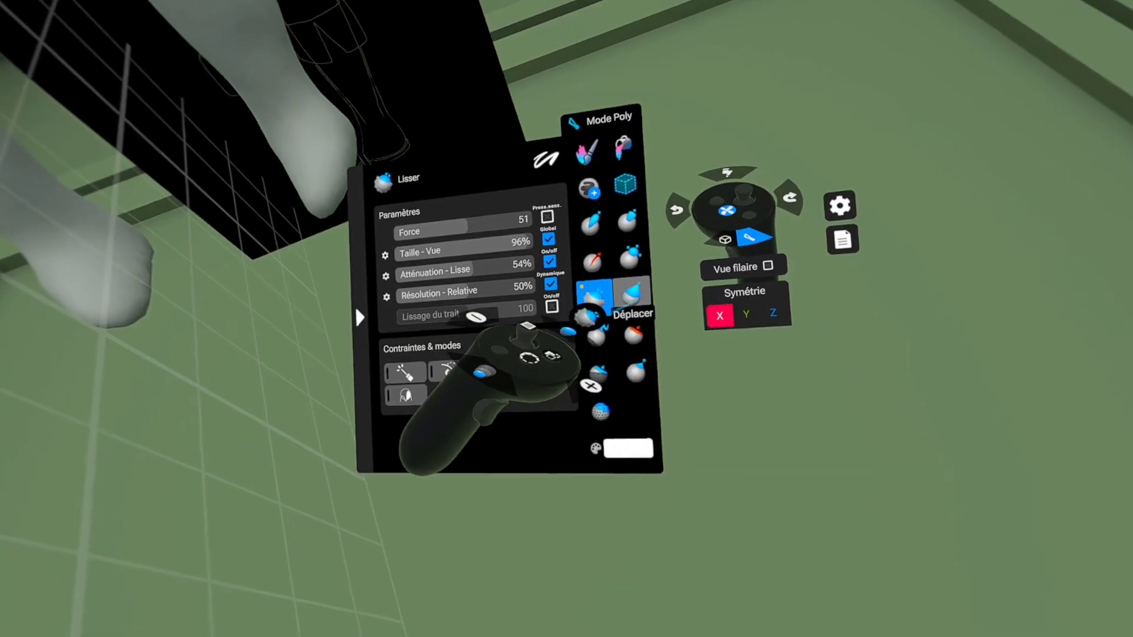
# Step: Adjust the overall figure with Déplacer at 91% size and save the project
pyautogui.click(633, 301)
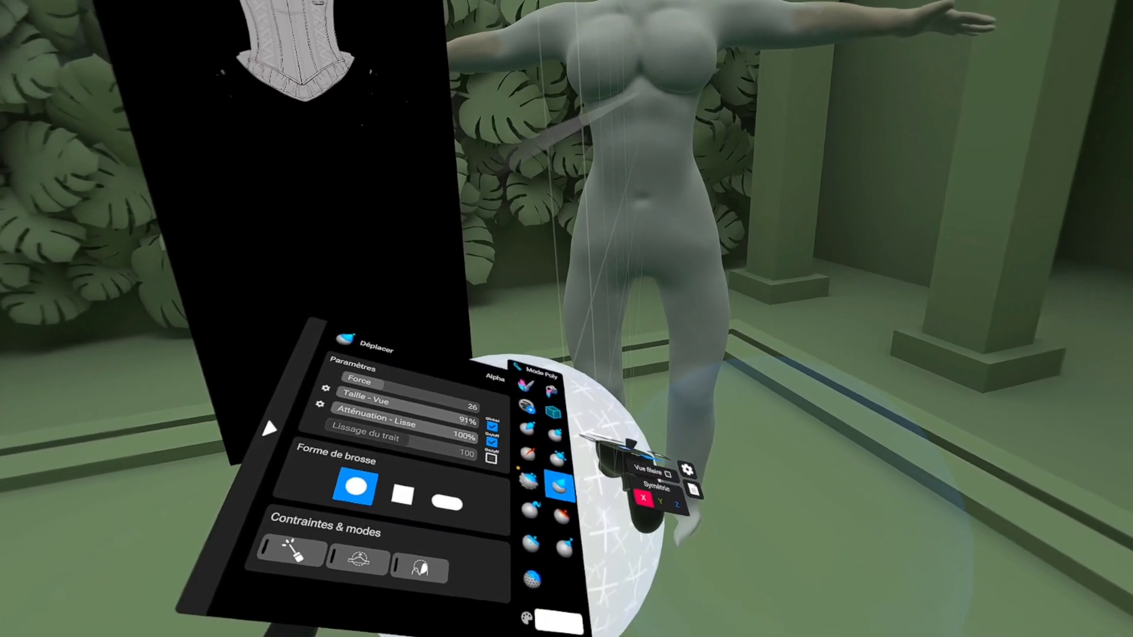
pyautogui.click(692, 425)
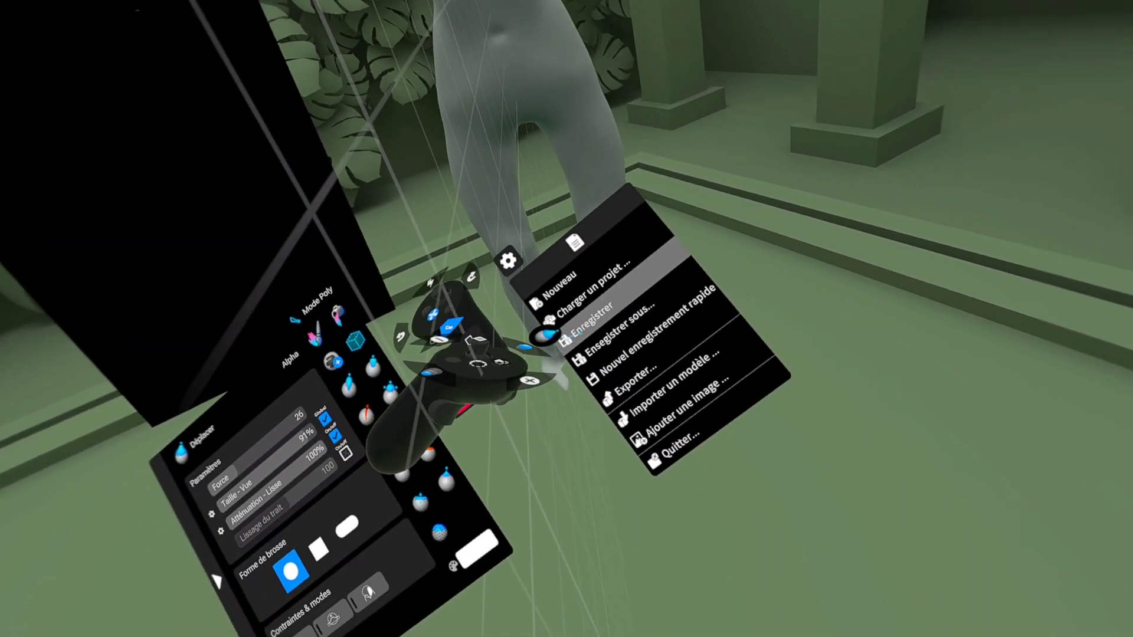
pyautogui.click(541, 328)
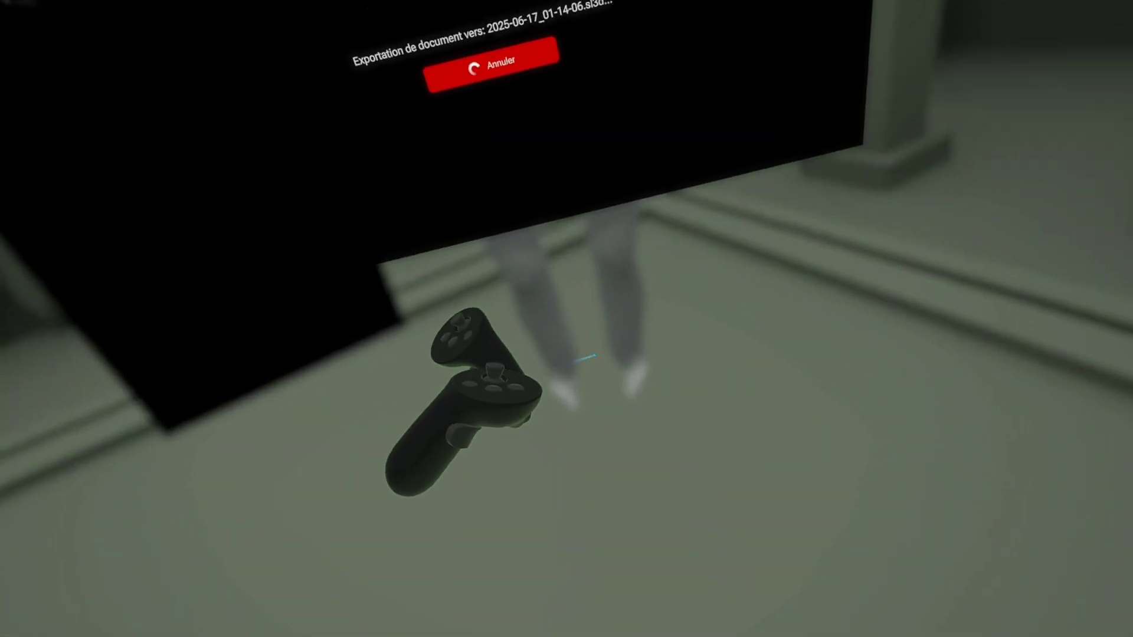